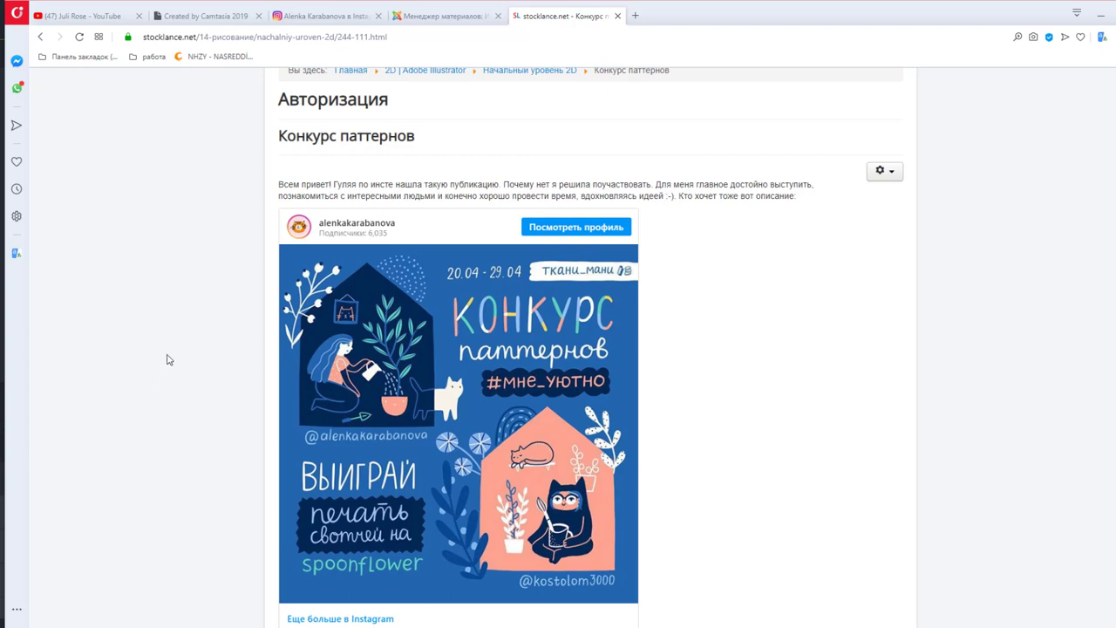
- Read the Instagram post's caption on stocklance.net, then open the #мне_уютно hashtag page in a new tab
{"action": "scroll", "coordinate": [231, 363], "scroll_direction": "down", "scroll_amount": 1}
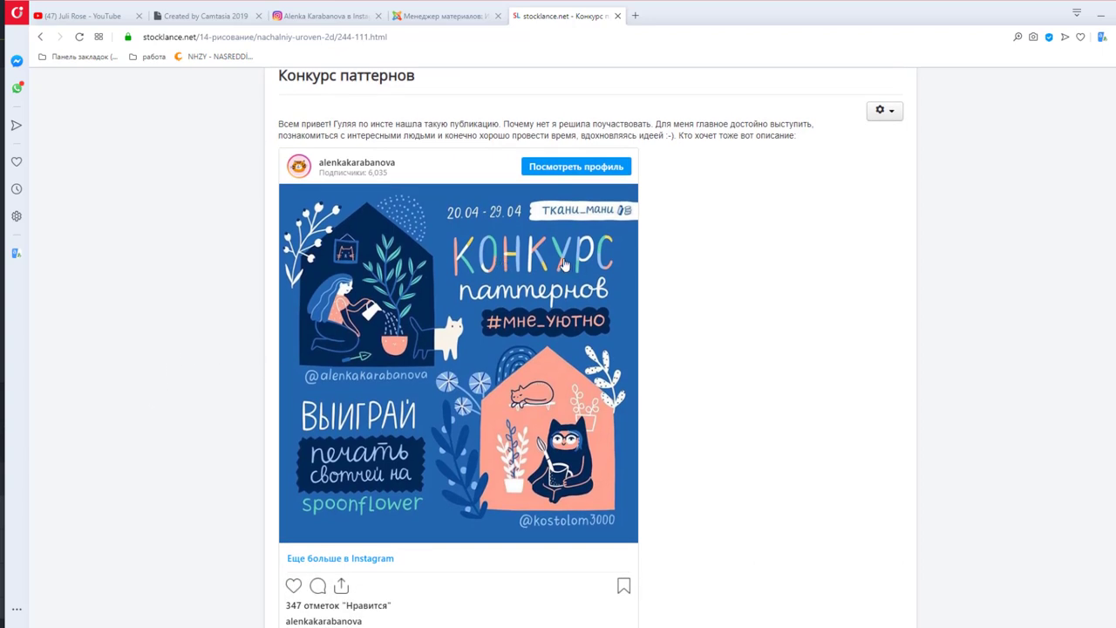
{"action": "scroll", "coordinate": [678, 450], "scroll_direction": "down", "scroll_amount": 2}
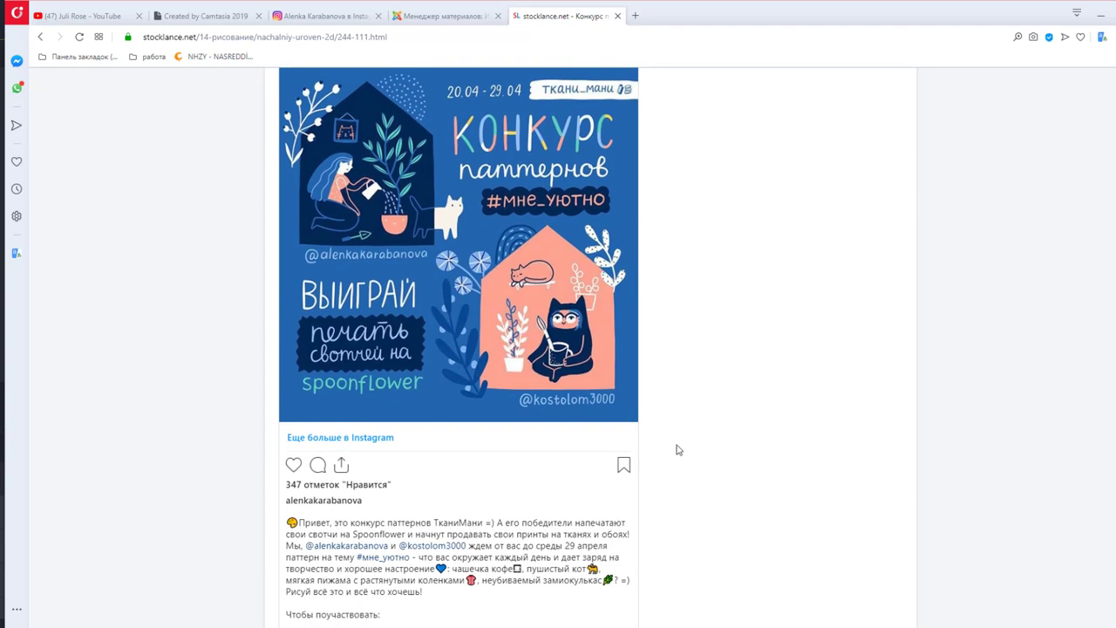
{"action": "scroll", "coordinate": [679, 450], "scroll_direction": "down", "scroll_amount": 2}
{"action": "scroll", "coordinate": [678, 450], "scroll_direction": "down", "scroll_amount": 2}
{"action": "scroll", "coordinate": [679, 450], "scroll_direction": "up", "scroll_amount": 3}
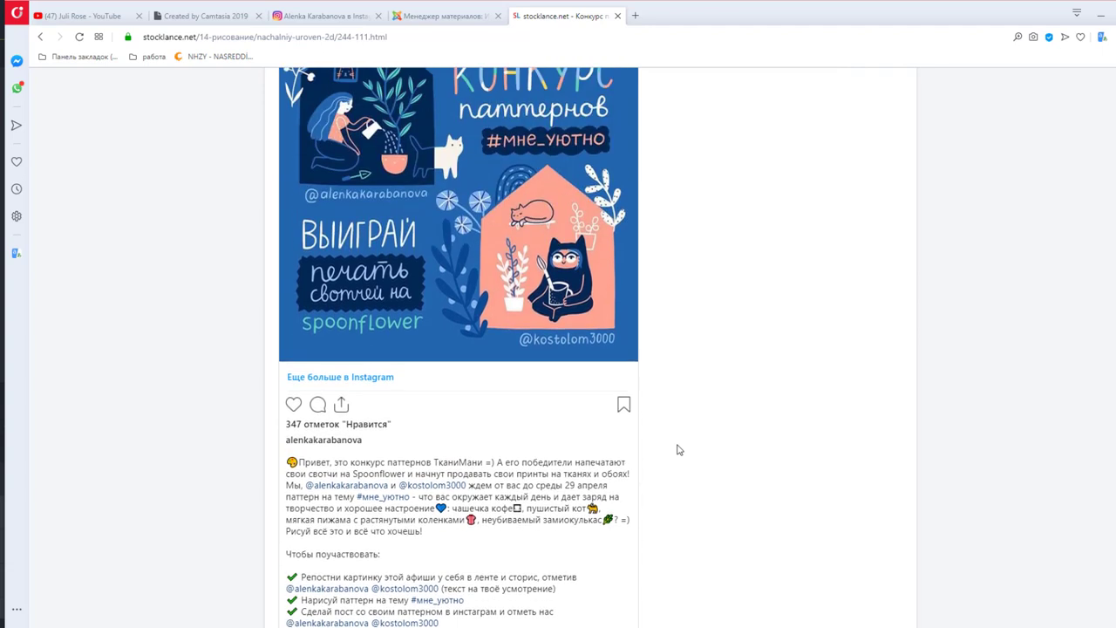
{"action": "scroll", "coordinate": [678, 450], "scroll_direction": "up", "scroll_amount": 1}
{"action": "scroll", "coordinate": [673, 438], "scroll_direction": "up", "scroll_amount": 1}
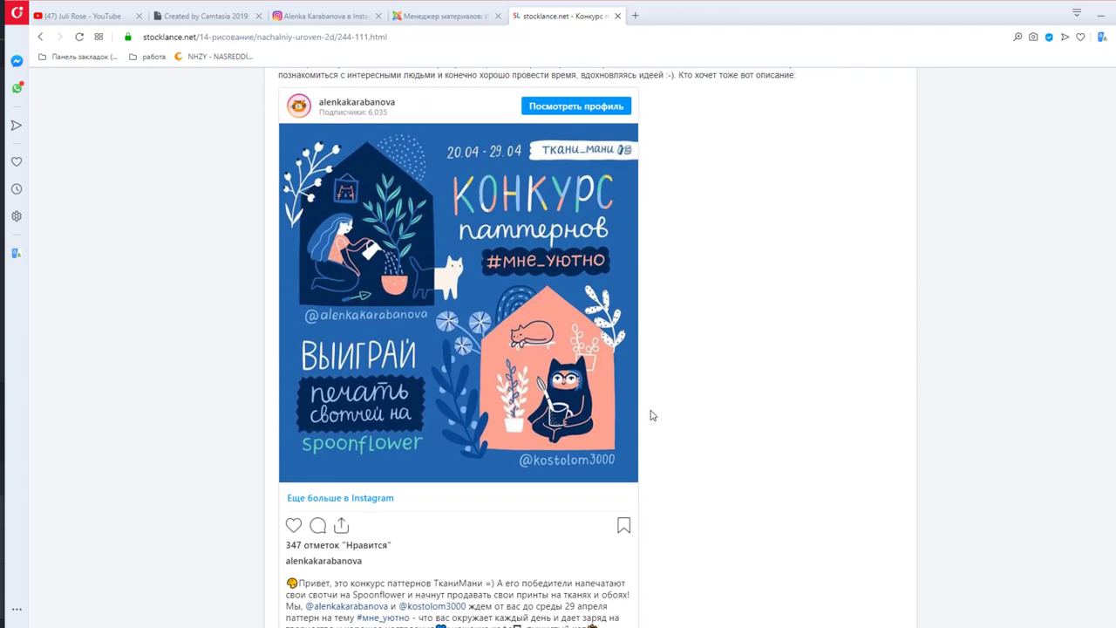
{"action": "scroll", "coordinate": [609, 447], "scroll_direction": "down", "scroll_amount": 2}
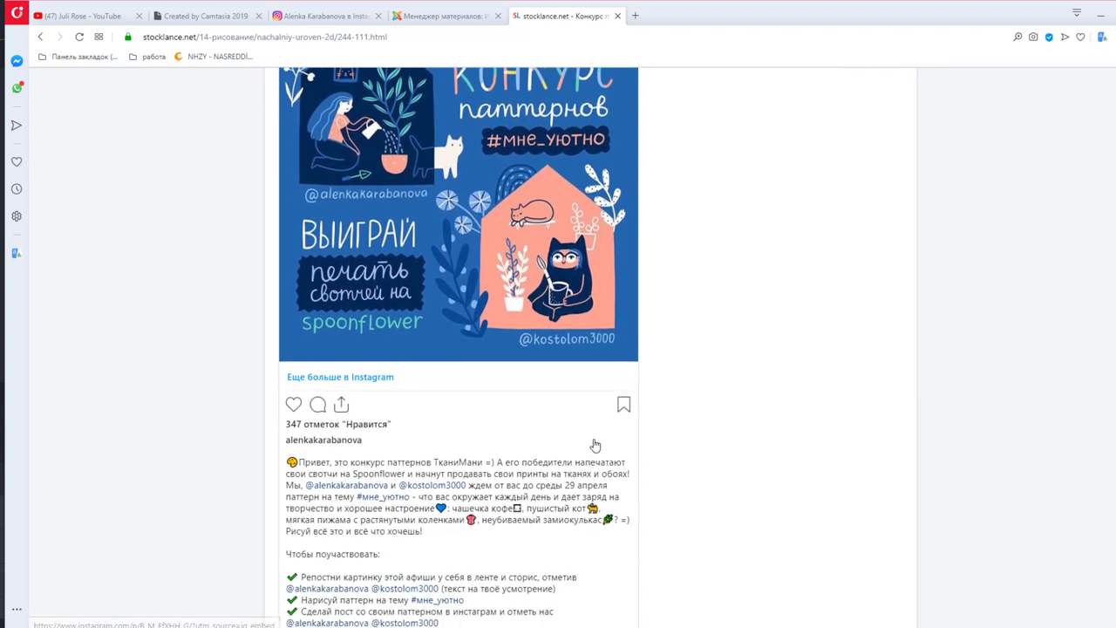
{"action": "left_click", "coordinate": [384, 498]}
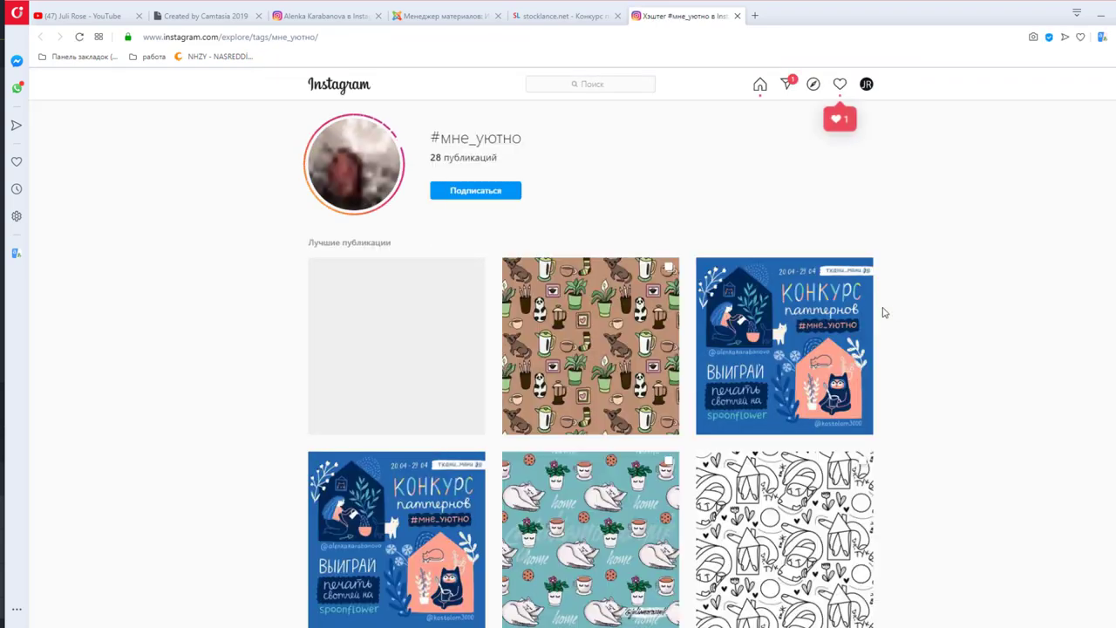
- Browse all images of the brown dog-and-cups pattern post, then close it
{"action": "left_click", "coordinate": [612, 343]}
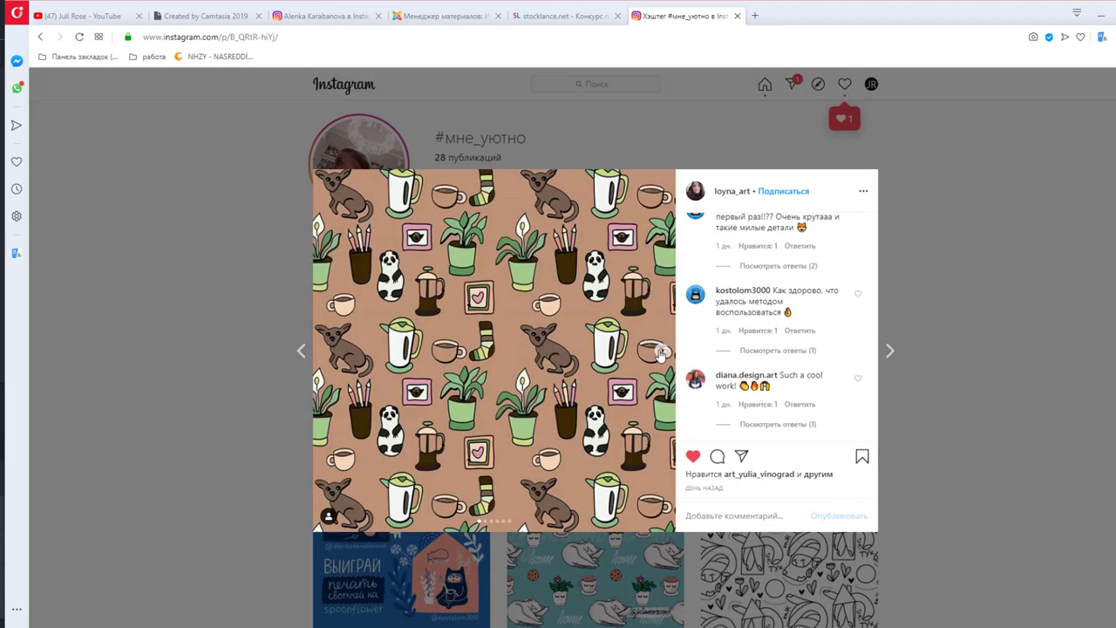
{"action": "left_click", "coordinate": [661, 352]}
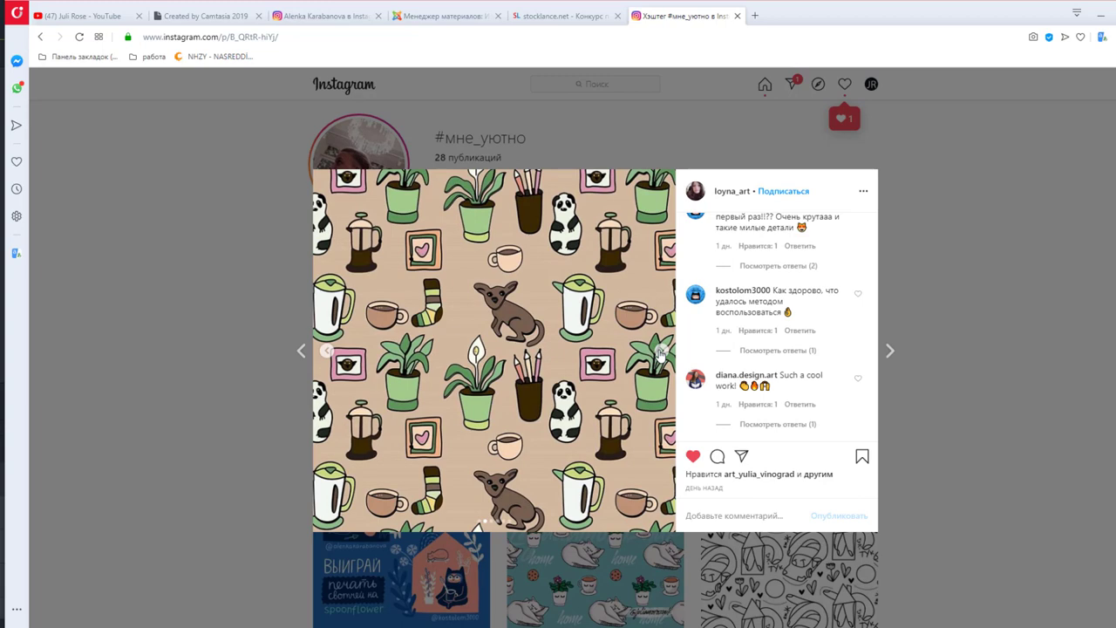
{"action": "left_click", "coordinate": [661, 351]}
{"action": "left_click", "coordinate": [661, 353]}
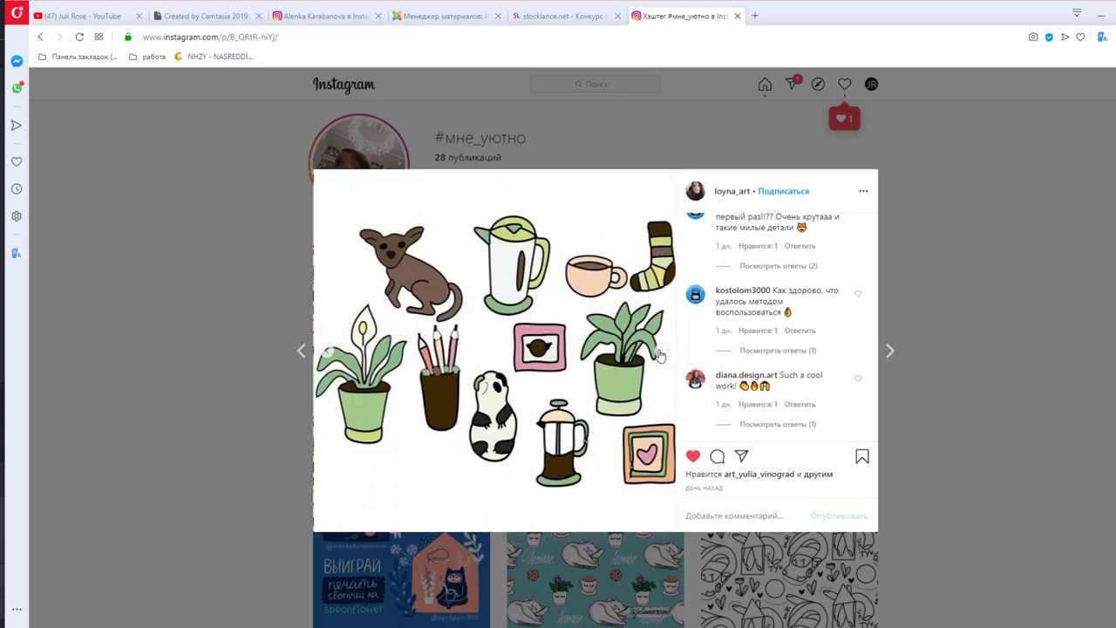
{"action": "left_click", "coordinate": [661, 351]}
{"action": "left_click", "coordinate": [661, 351]}
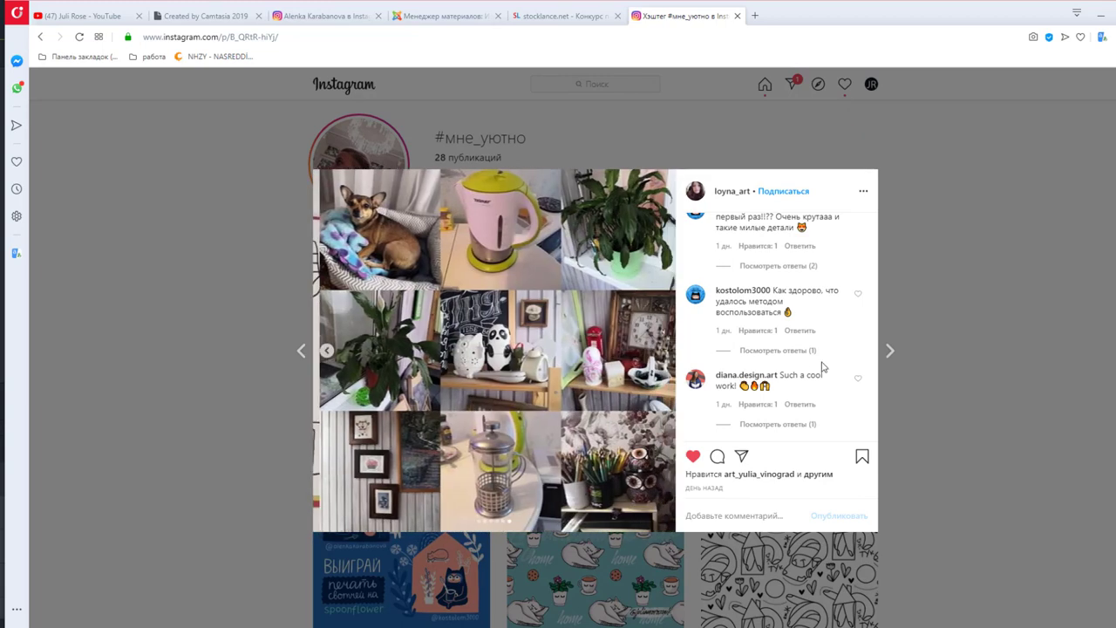
{"action": "left_click", "coordinate": [931, 366]}
- Browse the teal sleeping-cats post's images, including the pink cups-and-cookies one, then close it
{"action": "scroll", "coordinate": [934, 387], "scroll_direction": "down", "scroll_amount": 1}
{"action": "left_click", "coordinate": [653, 444]}
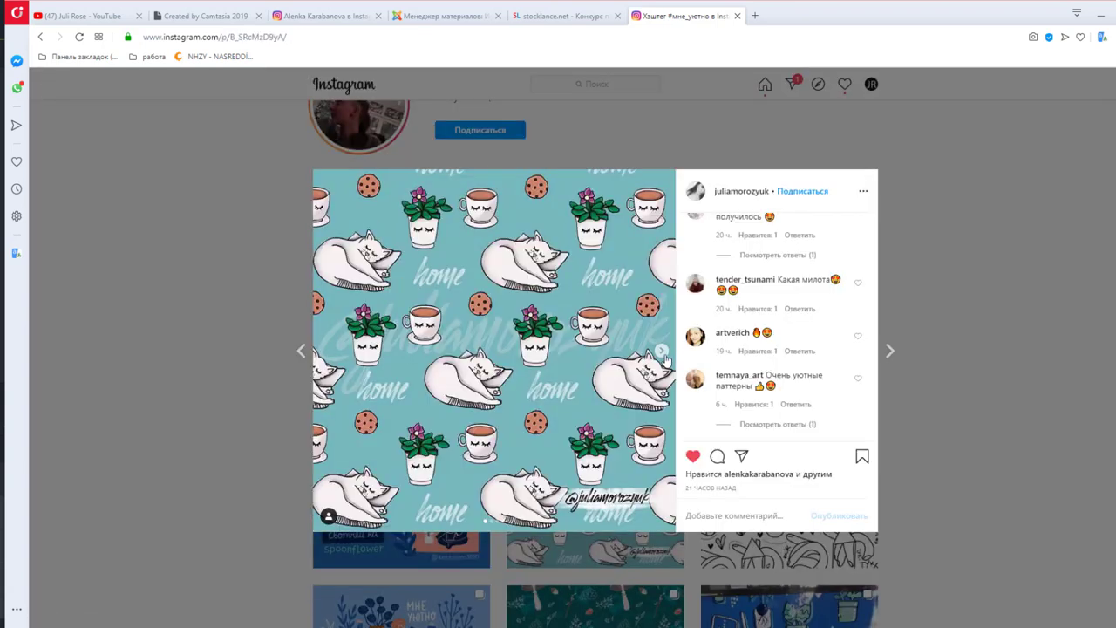
{"action": "left_click", "coordinate": [663, 351]}
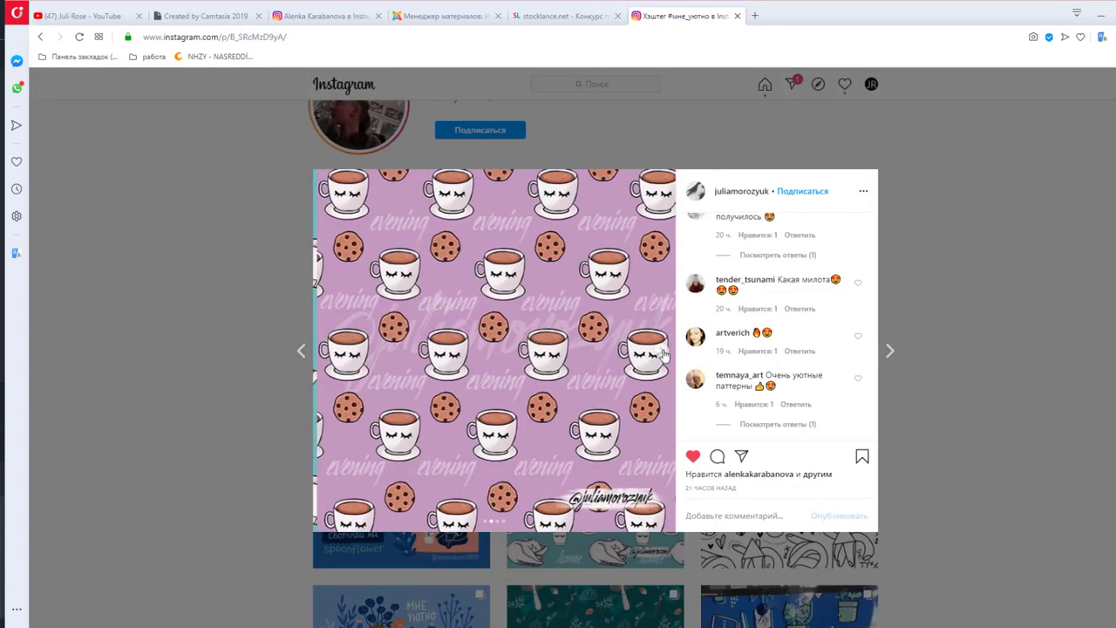
{"action": "left_click", "coordinate": [663, 352]}
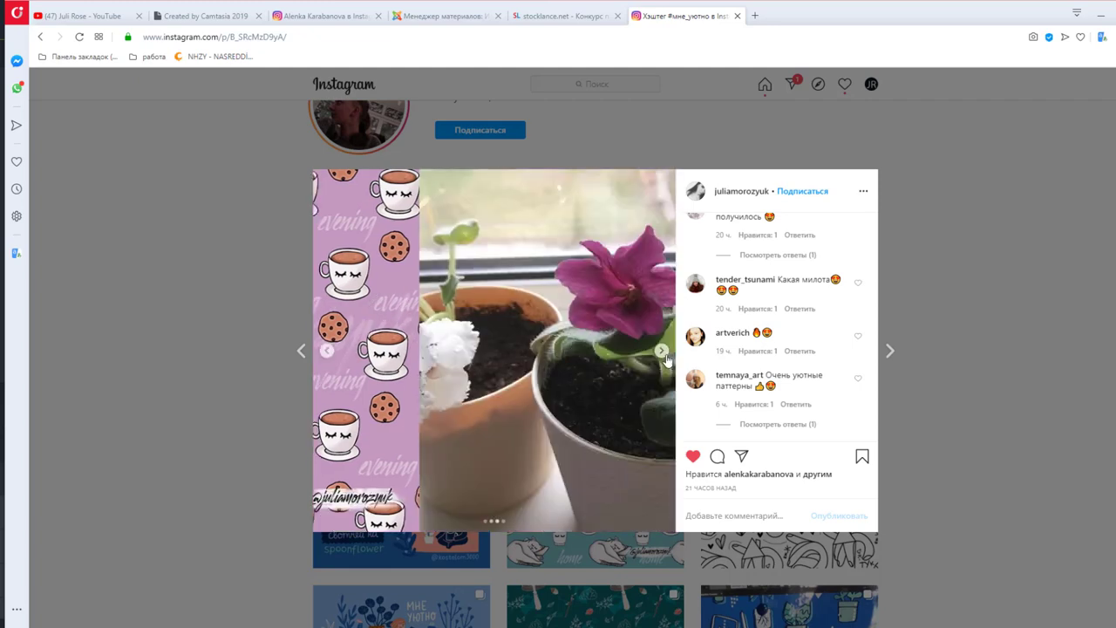
{"action": "left_click", "coordinate": [663, 351]}
{"action": "left_click", "coordinate": [923, 420]}
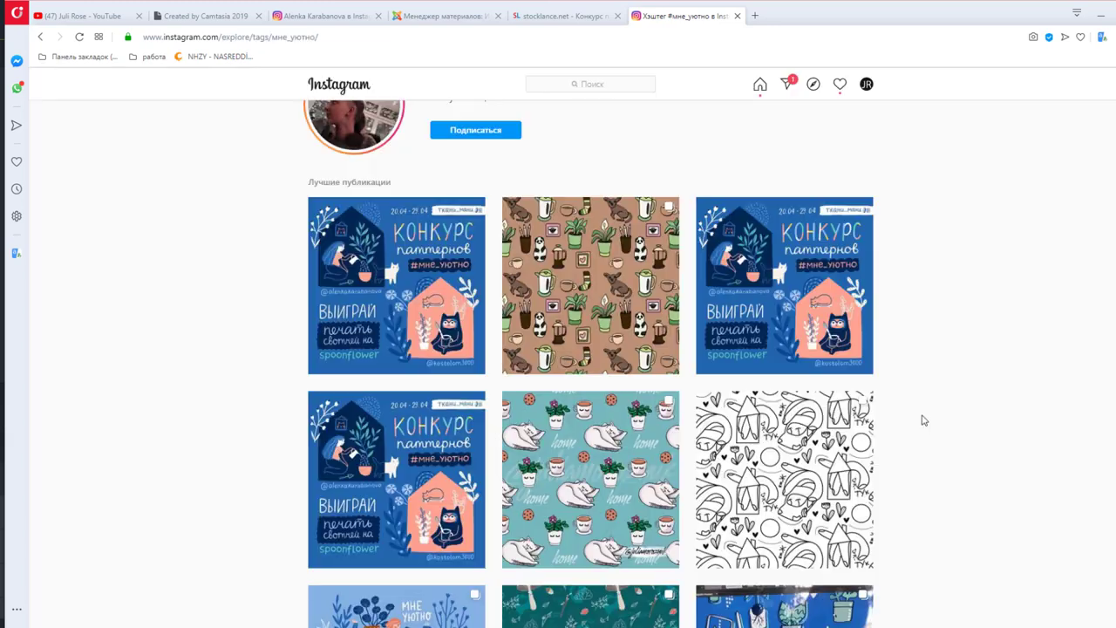
- Scroll down through the #мне_уютно hashtag post grid
{"action": "scroll", "coordinate": [925, 424], "scroll_direction": "down", "scroll_amount": 1}
{"action": "scroll", "coordinate": [924, 425], "scroll_direction": "down", "scroll_amount": 2}
{"action": "scroll", "coordinate": [924, 424], "scroll_direction": "down", "scroll_amount": 1}
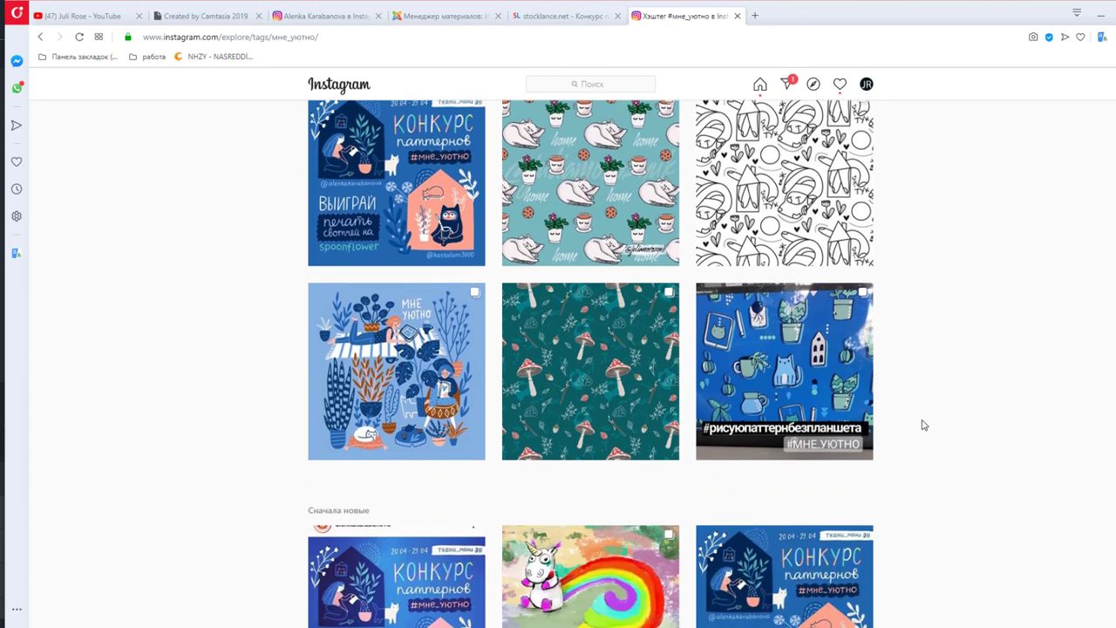
{"action": "scroll", "coordinate": [924, 424], "scroll_direction": "down", "scroll_amount": 1}
{"action": "scroll", "coordinate": [924, 425], "scroll_direction": "down", "scroll_amount": 2}
{"action": "scroll", "coordinate": [924, 424], "scroll_direction": "down", "scroll_amount": 1}
{"action": "scroll", "coordinate": [925, 424], "scroll_direction": "down", "scroll_amount": 1}
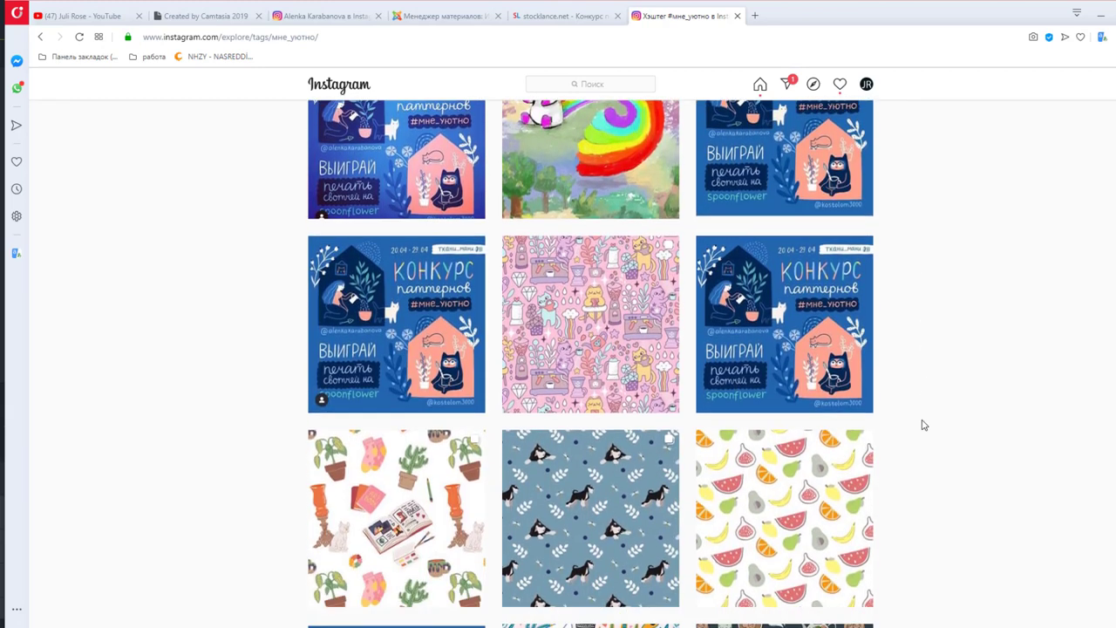
{"action": "scroll", "coordinate": [924, 424], "scroll_direction": "down", "scroll_amount": 1}
{"action": "scroll", "coordinate": [925, 425], "scroll_direction": "down", "scroll_amount": 1}
{"action": "scroll", "coordinate": [925, 425], "scroll_direction": "down", "scroll_amount": 1}
{"action": "scroll", "coordinate": [925, 425], "scroll_direction": "down", "scroll_amount": 1}
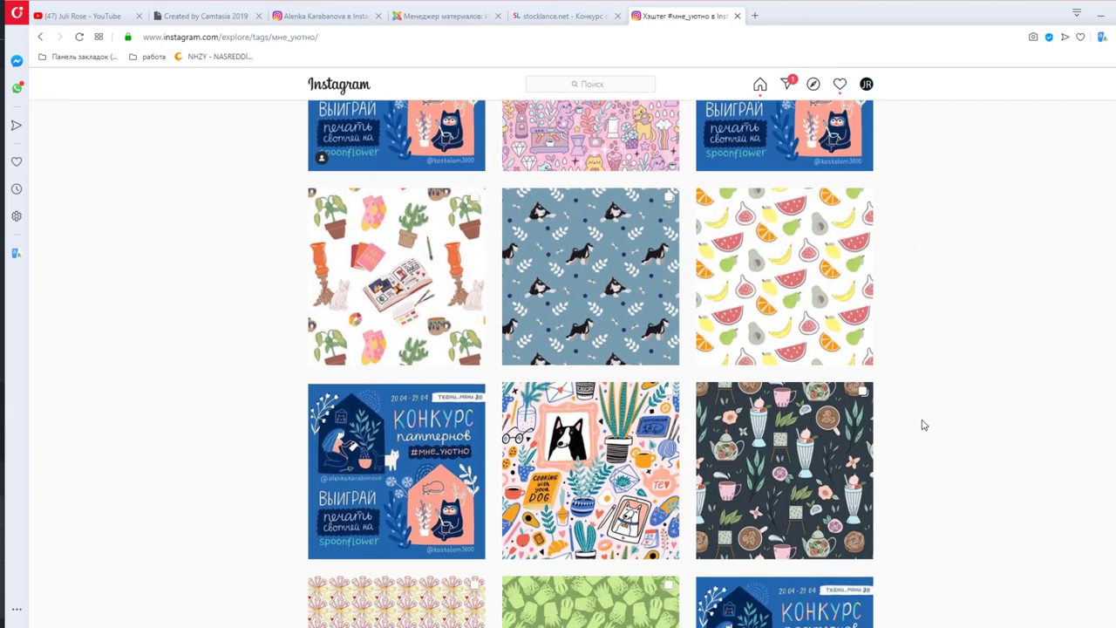
{"action": "scroll", "coordinate": [925, 425], "scroll_direction": "down", "scroll_amount": 2}
{"action": "scroll", "coordinate": [925, 425], "scroll_direction": "down", "scroll_amount": 2}
{"action": "scroll", "coordinate": [924, 425], "scroll_direction": "down", "scroll_amount": 2}
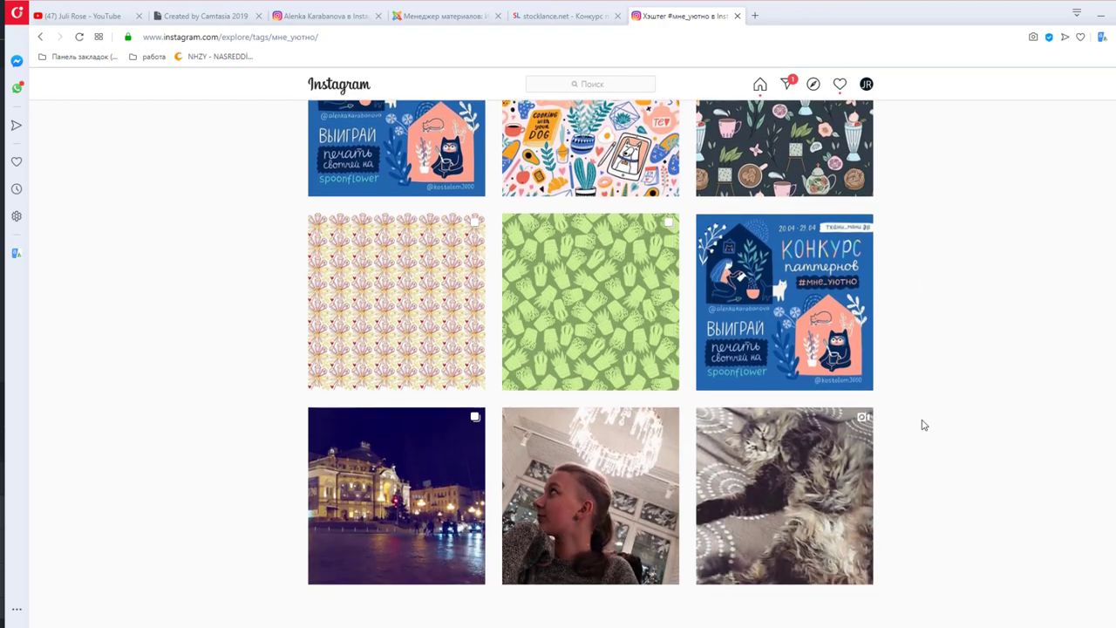
{"action": "scroll", "coordinate": [924, 424], "scroll_direction": "down", "scroll_amount": 1}
{"action": "scroll", "coordinate": [924, 424], "scroll_direction": "up", "scroll_amount": 2}
{"action": "scroll", "coordinate": [925, 424], "scroll_direction": "up", "scroll_amount": 1}
- Open the cactus pattern post and compare its blue-green and black-and-white images with the stocklance contest page
{"action": "left_click", "coordinate": [710, 405]}
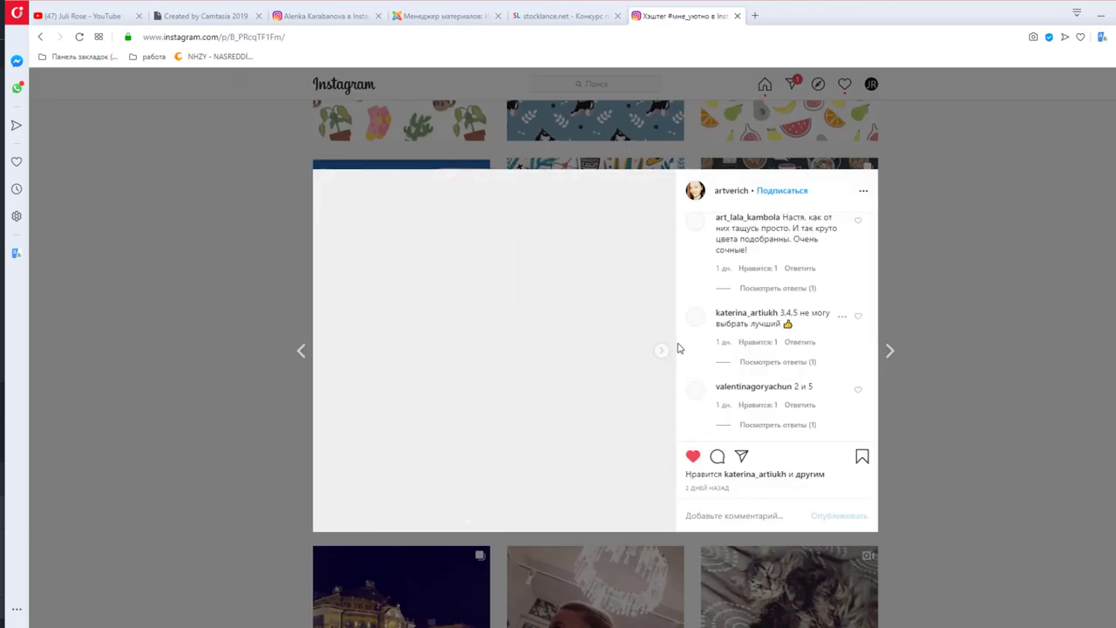
{"action": "left_click", "coordinate": [665, 354]}
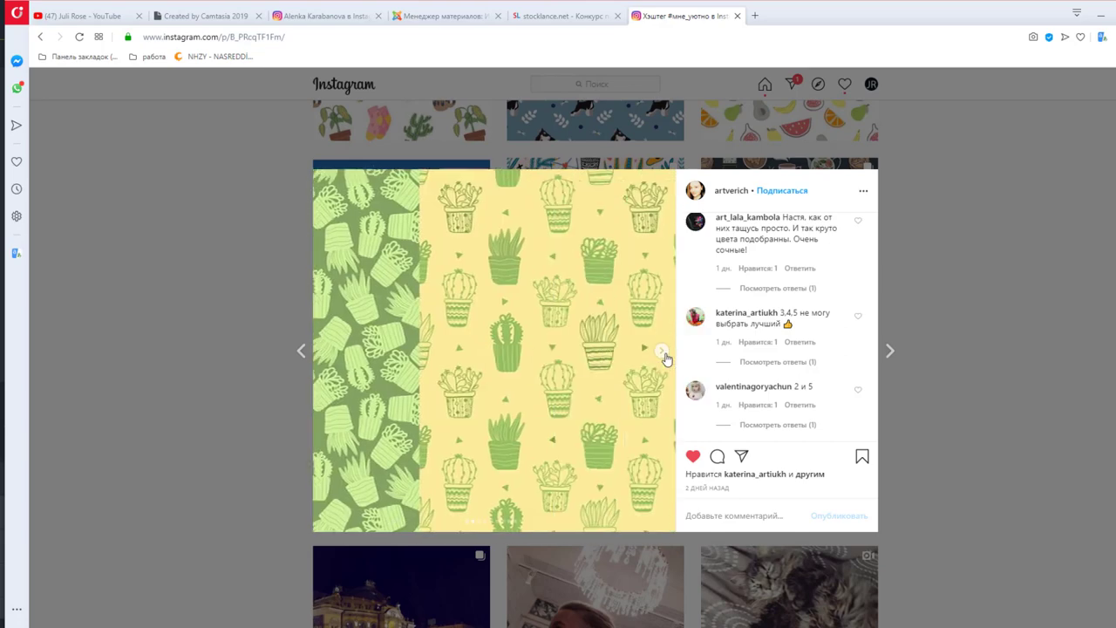
{"action": "left_click", "coordinate": [558, 15]}
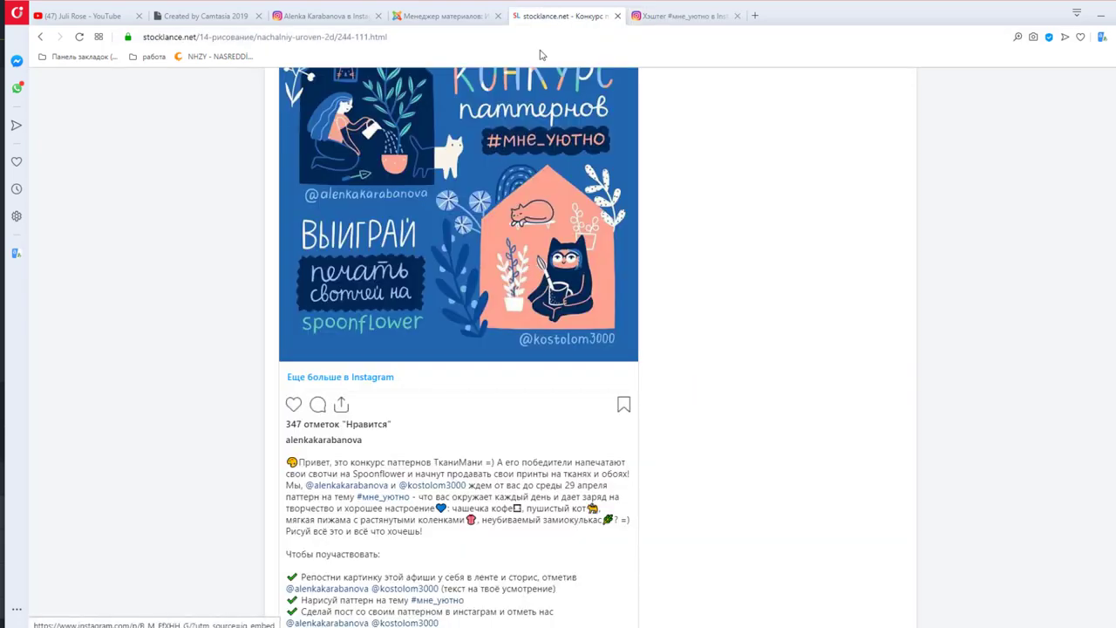
{"action": "left_click", "coordinate": [664, 14]}
{"action": "left_click", "coordinate": [663, 352]}
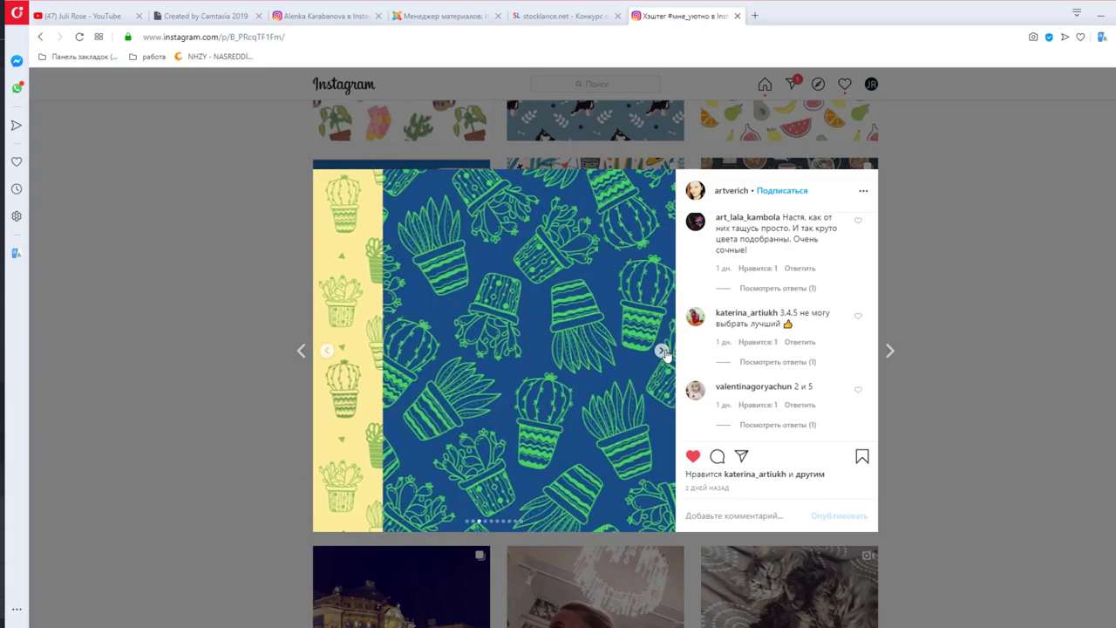
{"action": "left_click", "coordinate": [663, 351]}
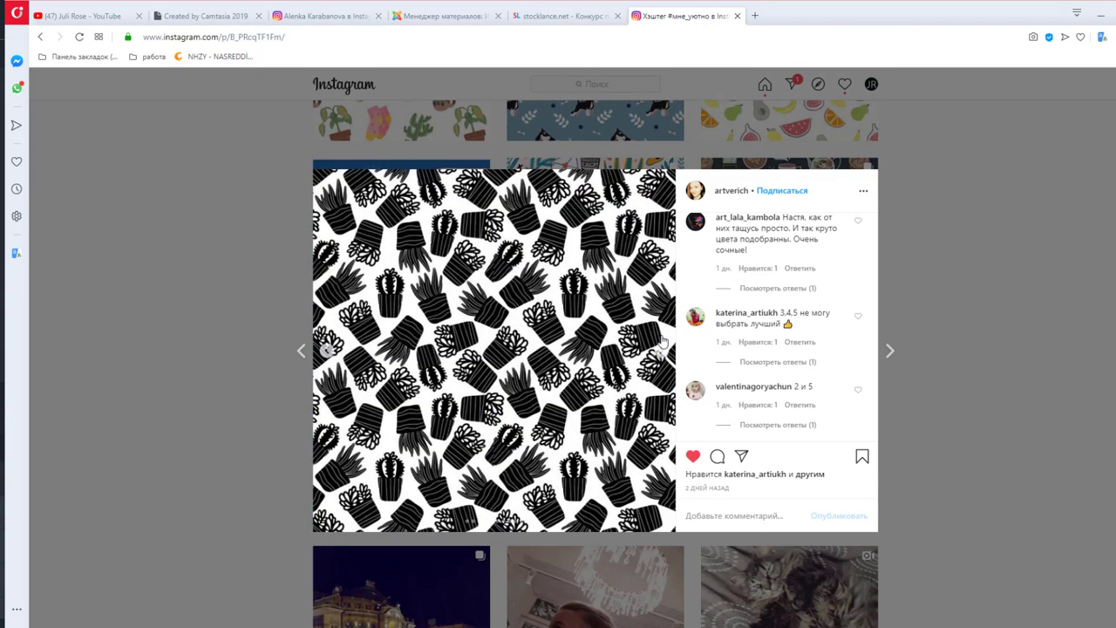
{"action": "left_click", "coordinate": [546, 18]}
{"action": "scroll", "coordinate": [558, 175], "scroll_direction": "up", "scroll_amount": 4}
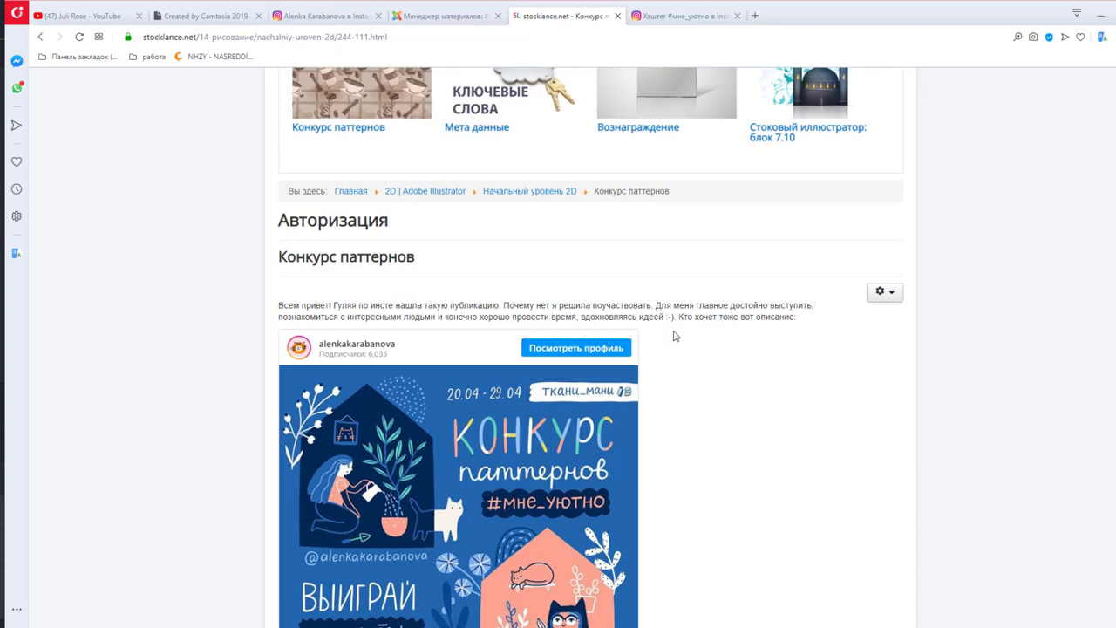
- View the remaining cactus carousel images, then return to the stocklance.net 'Конкурс паттернов' article
{"action": "left_click", "coordinate": [681, 17]}
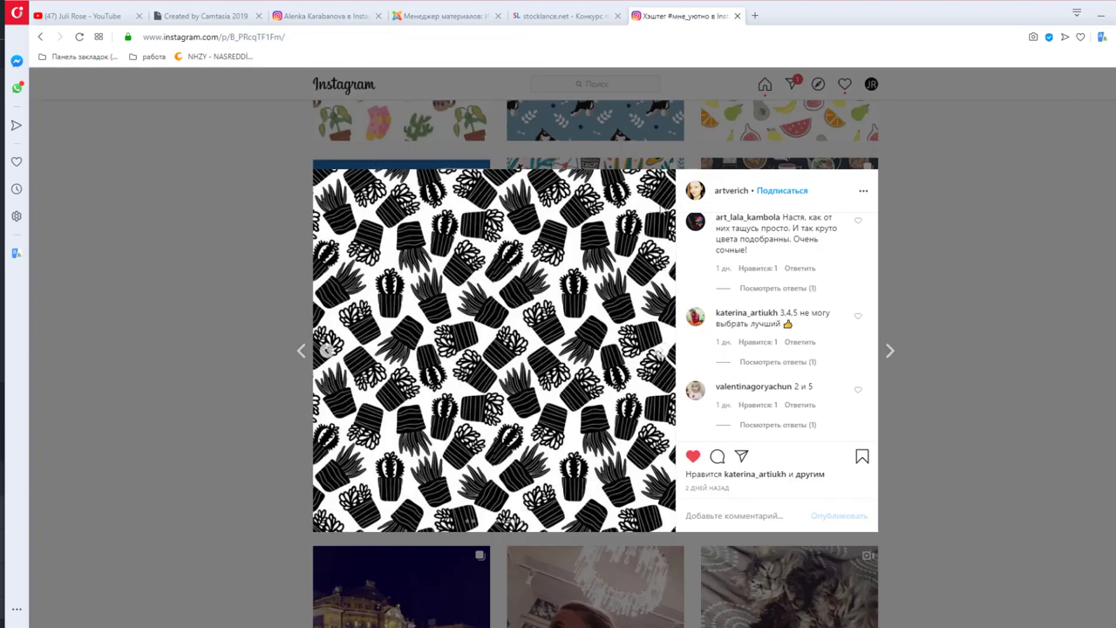
{"action": "left_click", "coordinate": [665, 350]}
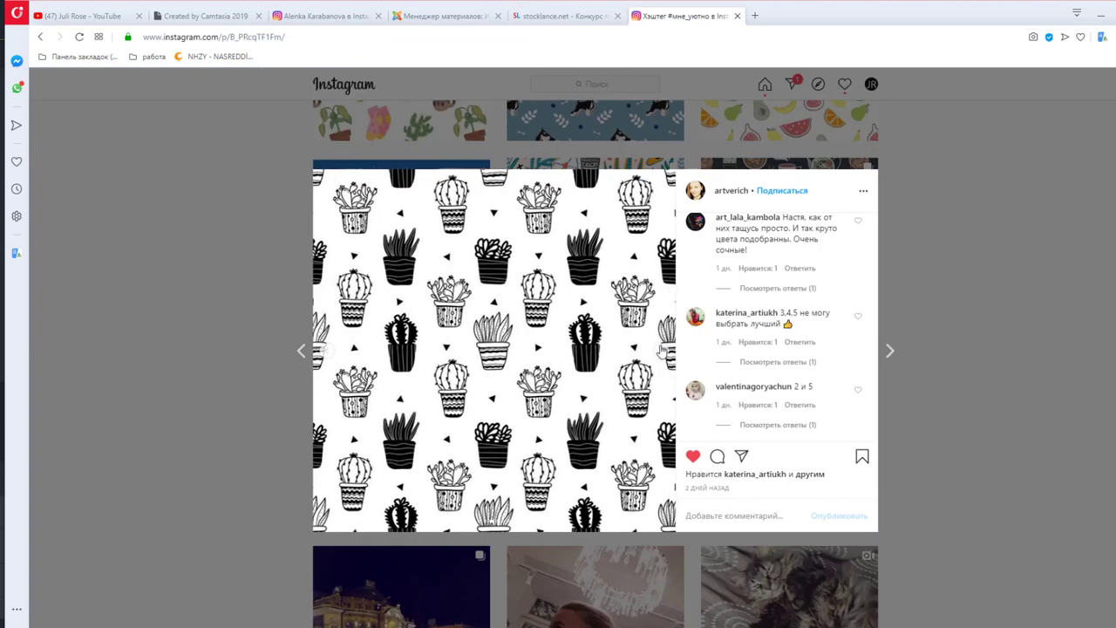
{"action": "left_click", "coordinate": [663, 350]}
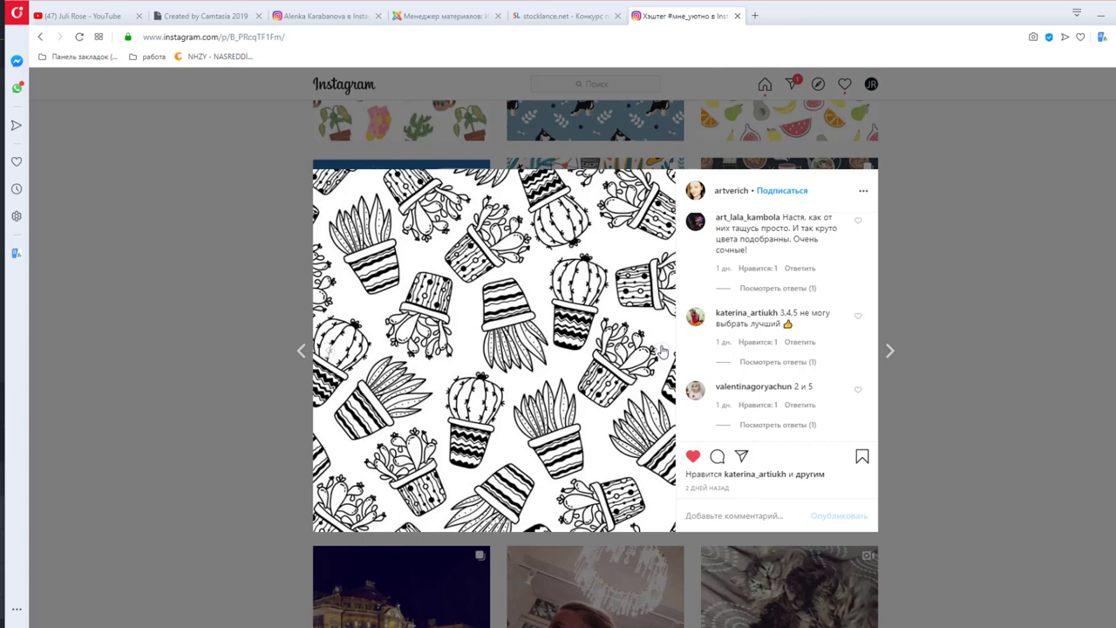
{"action": "left_click", "coordinate": [663, 350]}
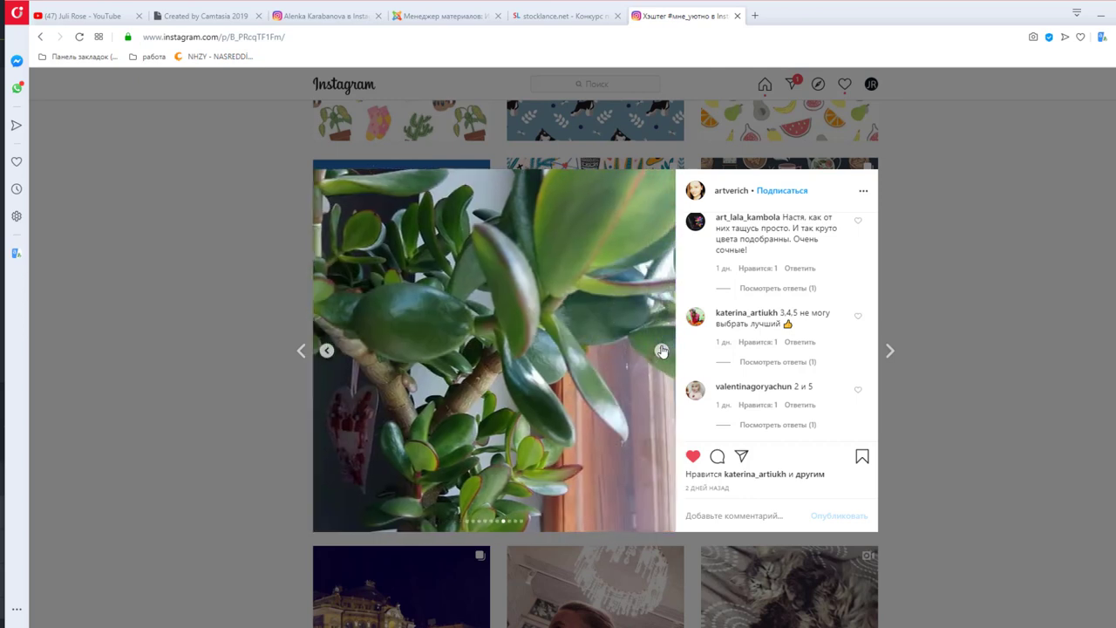
{"action": "left_click", "coordinate": [663, 350]}
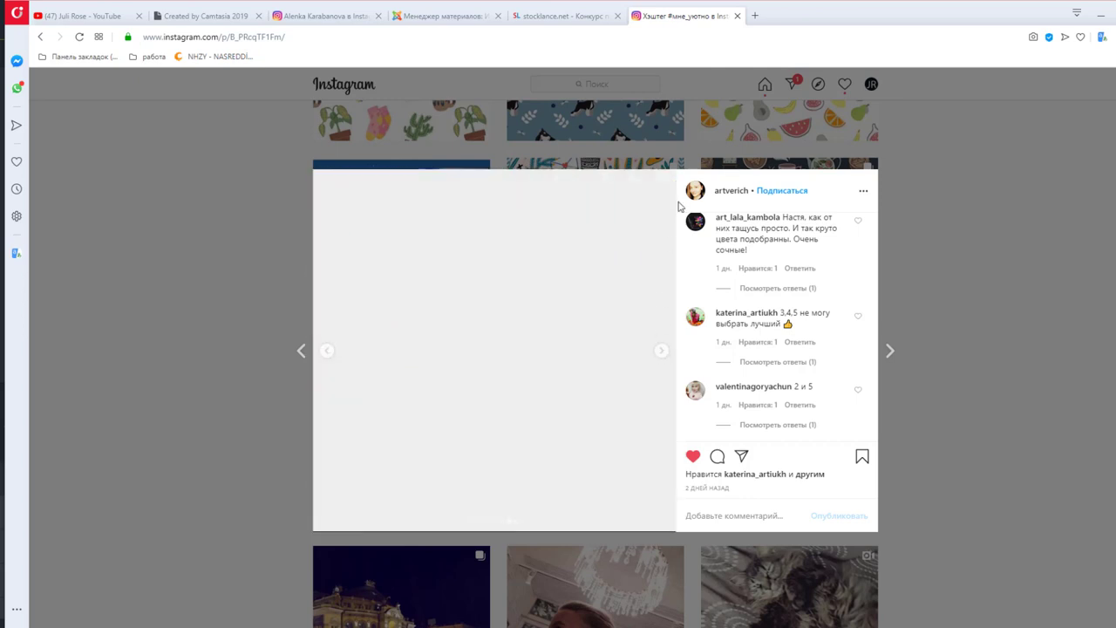
{"action": "left_click", "coordinate": [549, 18]}
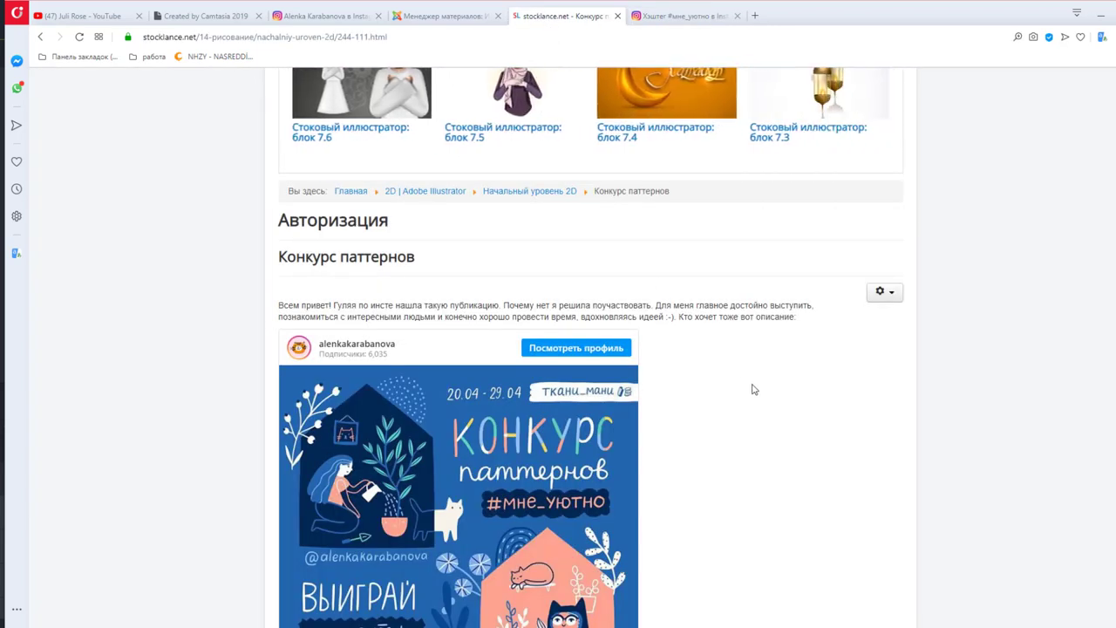
{"action": "scroll", "coordinate": [746, 385], "scroll_direction": "down", "scroll_amount": 1}
{"action": "scroll", "coordinate": [746, 385], "scroll_direction": "down", "scroll_amount": 2}
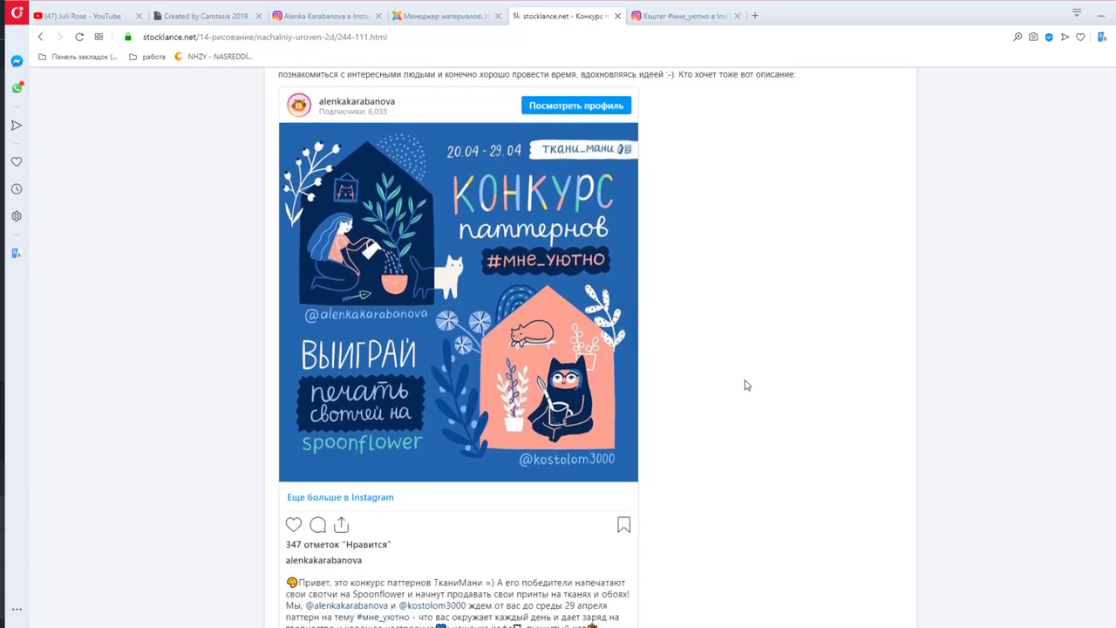
{"action": "scroll", "coordinate": [746, 385], "scroll_direction": "down", "scroll_amount": 2}
{"action": "scroll", "coordinate": [745, 385], "scroll_direction": "up", "scroll_amount": 2}
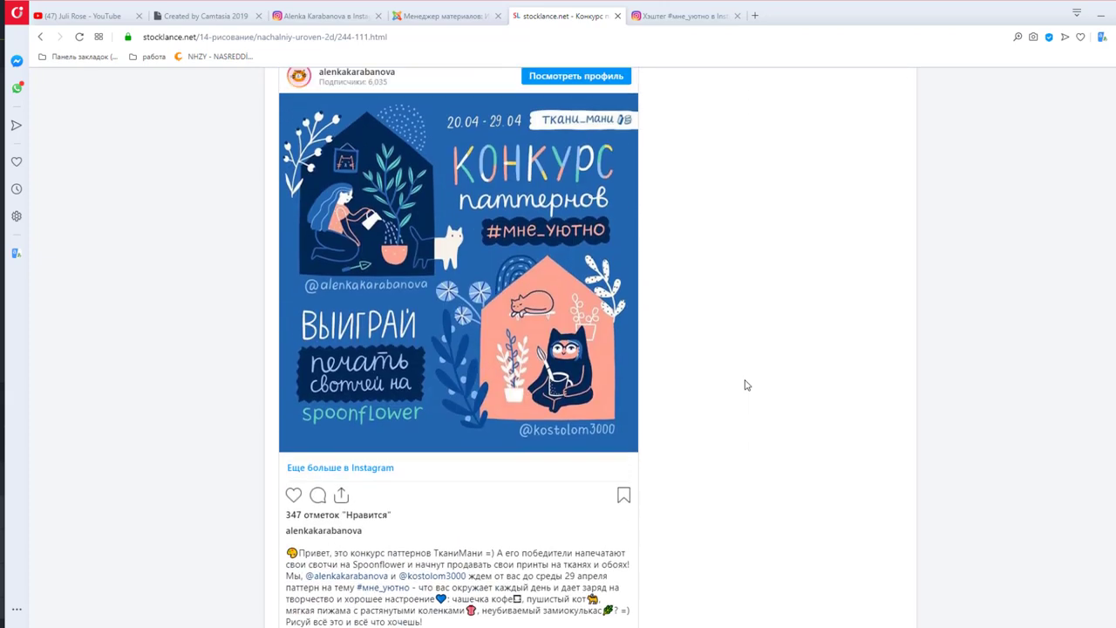
{"action": "scroll", "coordinate": [745, 384], "scroll_direction": "up", "scroll_amount": 2}
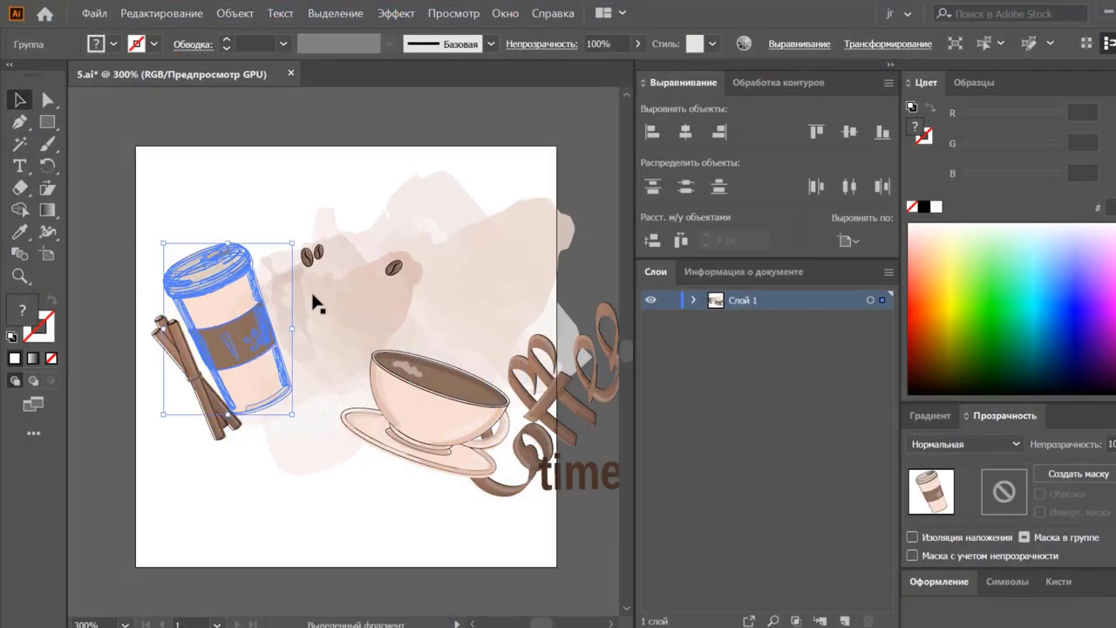
- Nudge a coffee bean lower, then draw a long thin bar above the artboard and colour it beige
{"action": "left_click", "coordinate": [319, 258]}
{"action": "left_click_drag", "start_coordinate": [393, 266], "coordinate": [393, 284]}
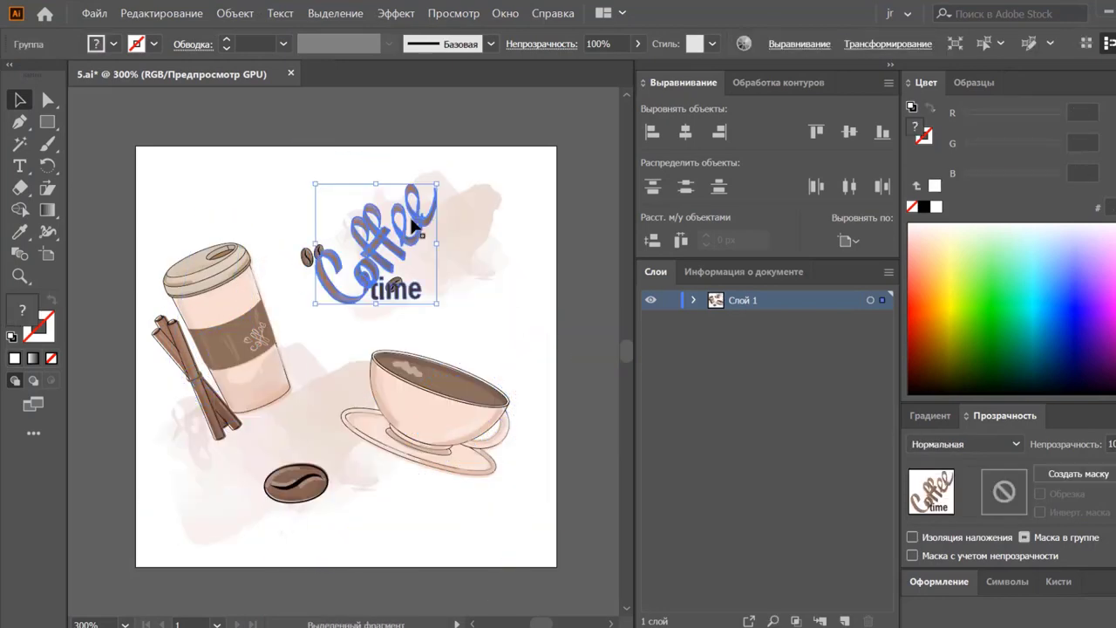
{"action": "left_click", "coordinate": [562, 243]}
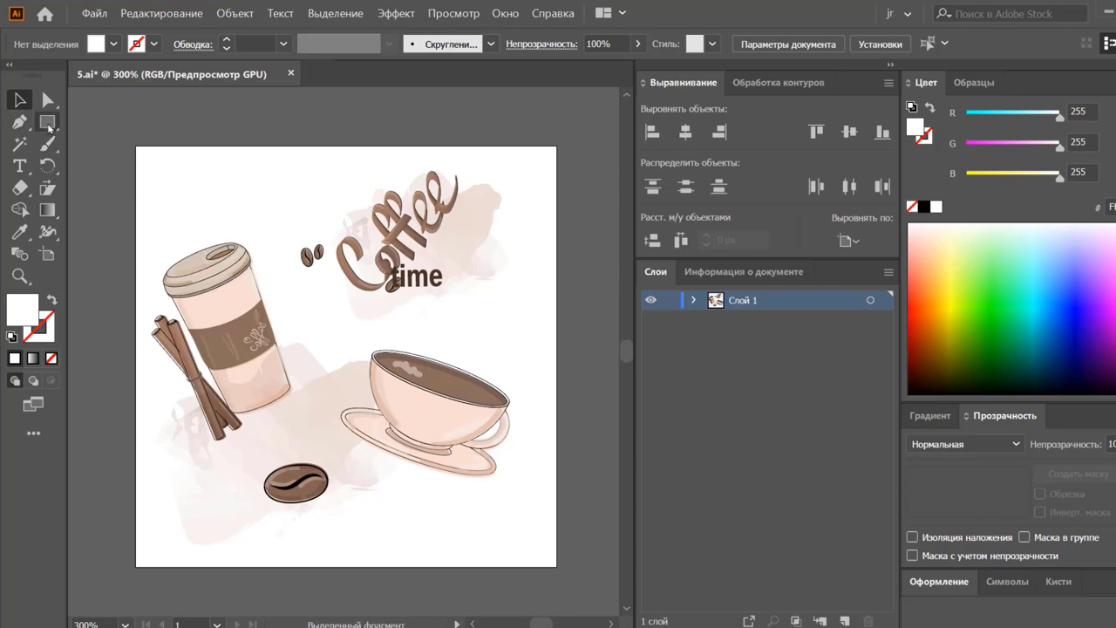
{"action": "left_click", "coordinate": [47, 122]}
{"action": "scroll", "coordinate": [128, 141], "scroll_direction": "up", "scroll_amount": 3}
{"action": "left_click_drag", "start_coordinate": [130, 139], "coordinate": [561, 127]}
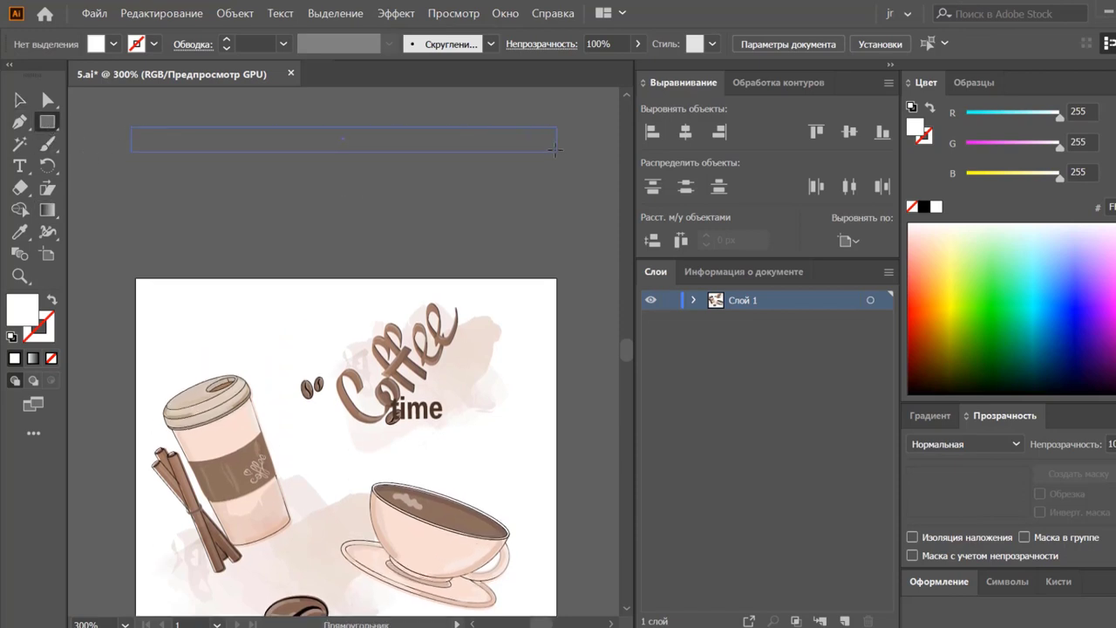
{"action": "key", "text": "i"}
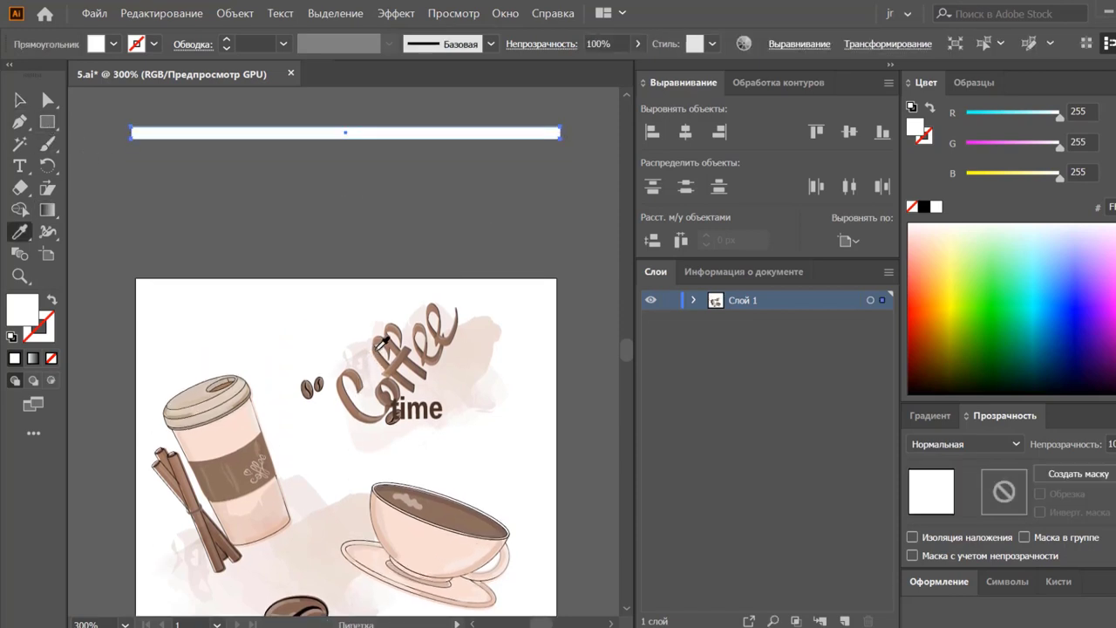
{"action": "left_click", "coordinate": [377, 348]}
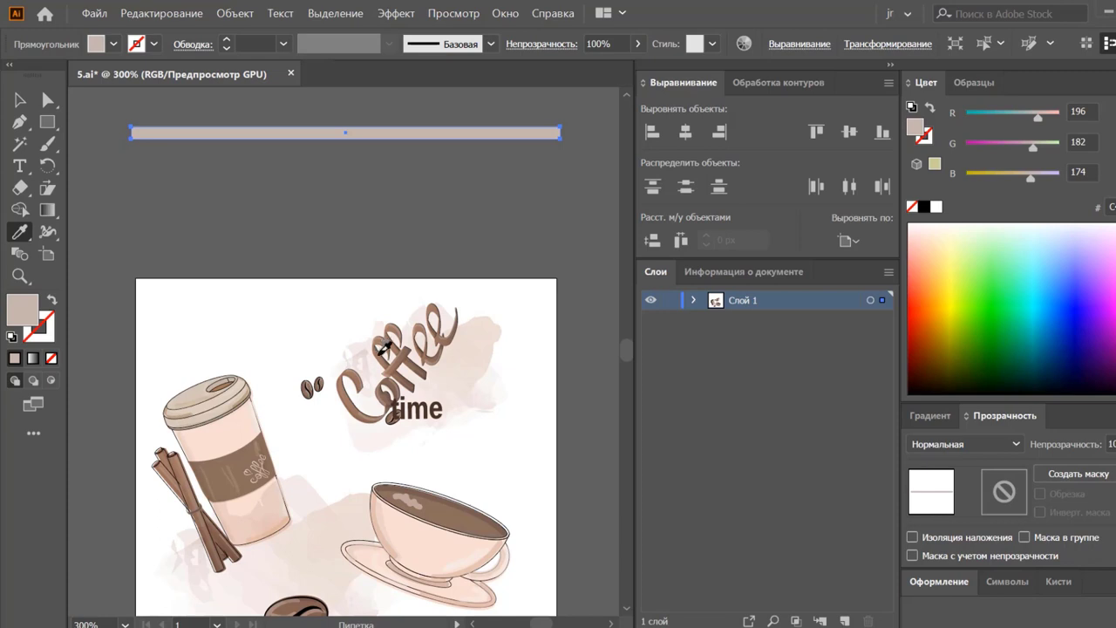
- Recolour the thin bar brown by sampling the cup sleeve with the Eyedropper
{"action": "key", "text": "v"}
{"action": "left_click", "coordinate": [386, 350]}
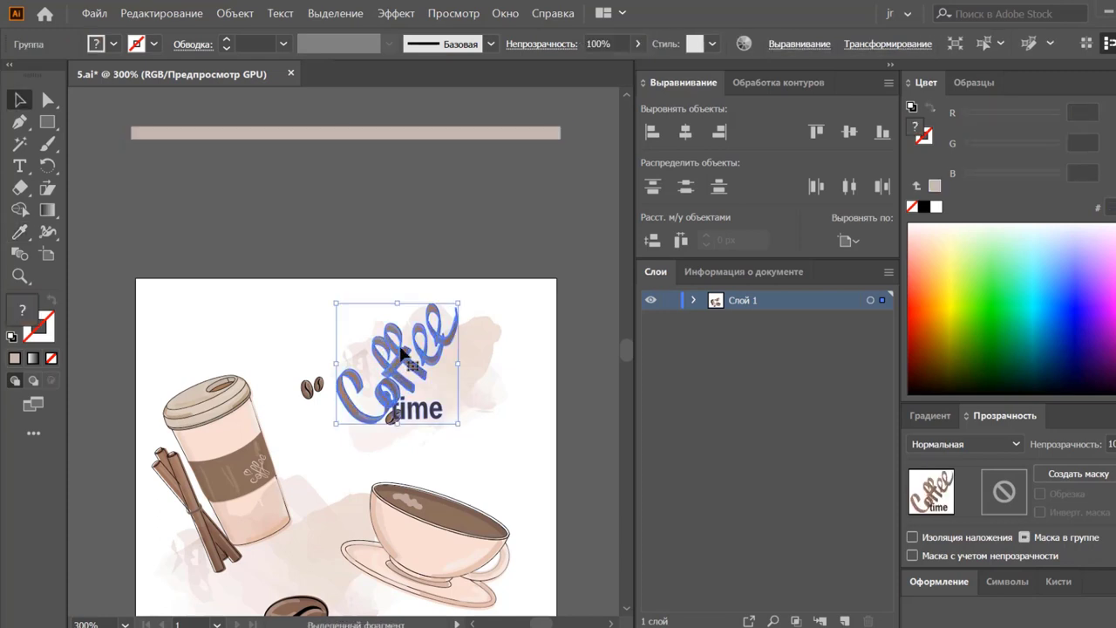
{"action": "left_click", "coordinate": [372, 174]}
{"action": "left_click", "coordinate": [373, 136]}
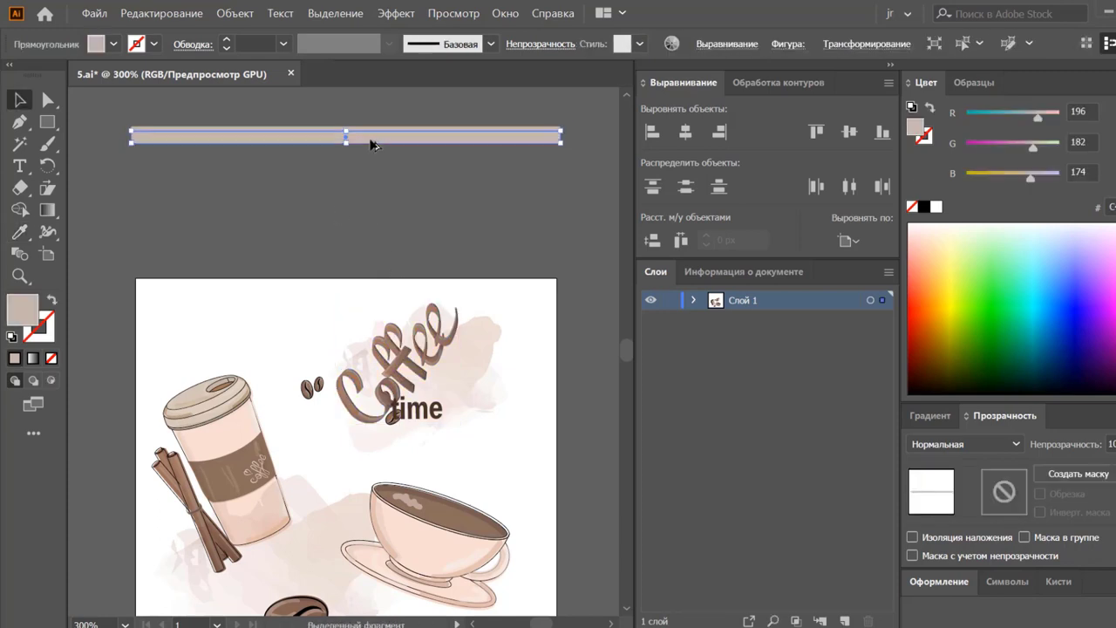
{"action": "key", "text": "i"}
{"action": "left_click", "coordinate": [185, 466]}
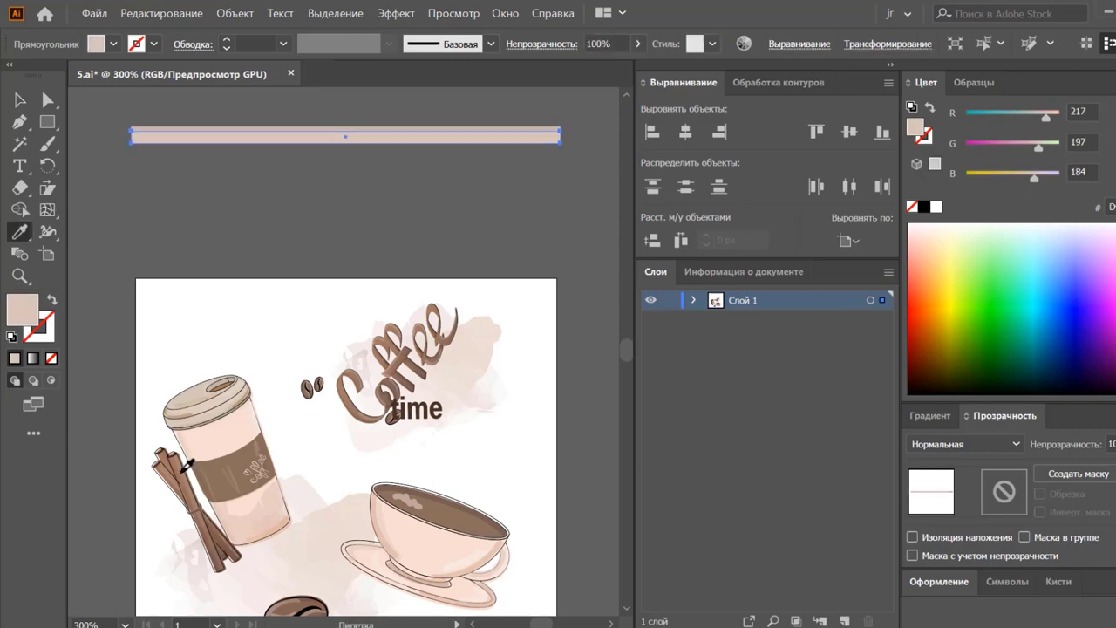
{"action": "key", "text": "u"}
{"action": "key", "text": "i"}
{"action": "left_click", "coordinate": [246, 463]}
{"action": "key", "text": "v"}
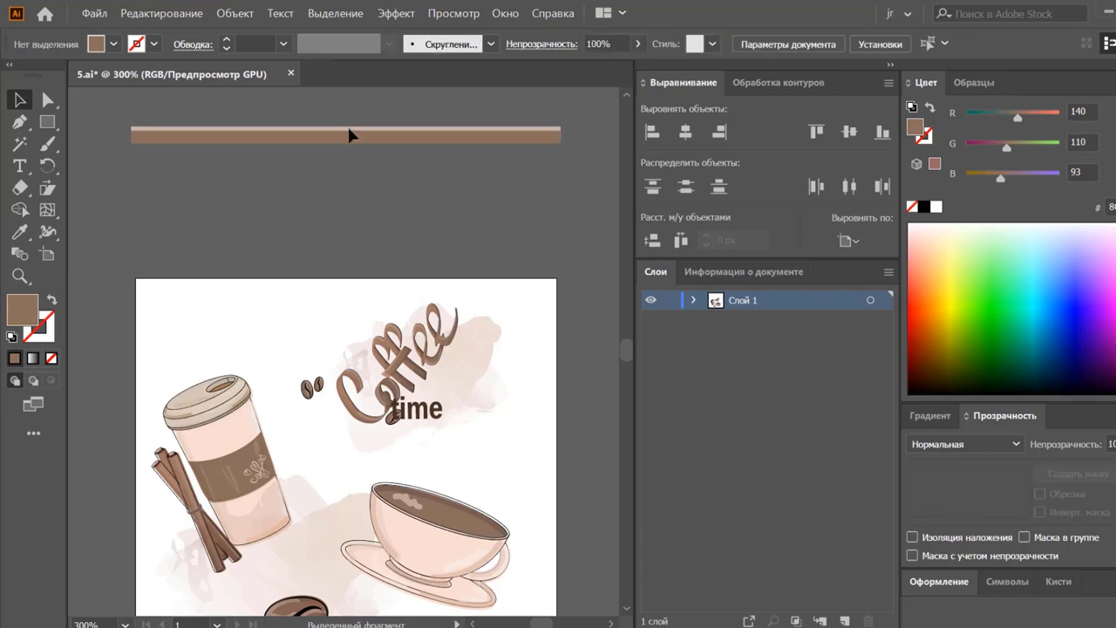
- Copy the striped bar lower, shorten both bars, and add crossing vertical copies forming a hash grid
{"action": "left_click", "coordinate": [357, 127], "text": "shift"}
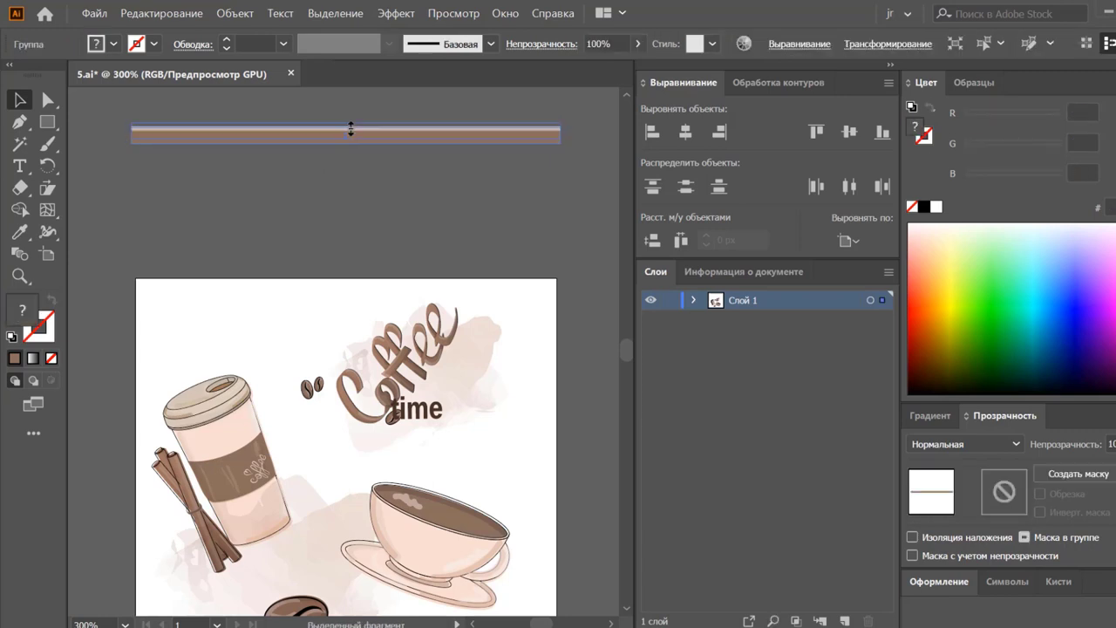
{"action": "left_click", "coordinate": [366, 155]}
{"action": "left_click_drag", "start_coordinate": [367, 137], "coordinate": [367, 184]}
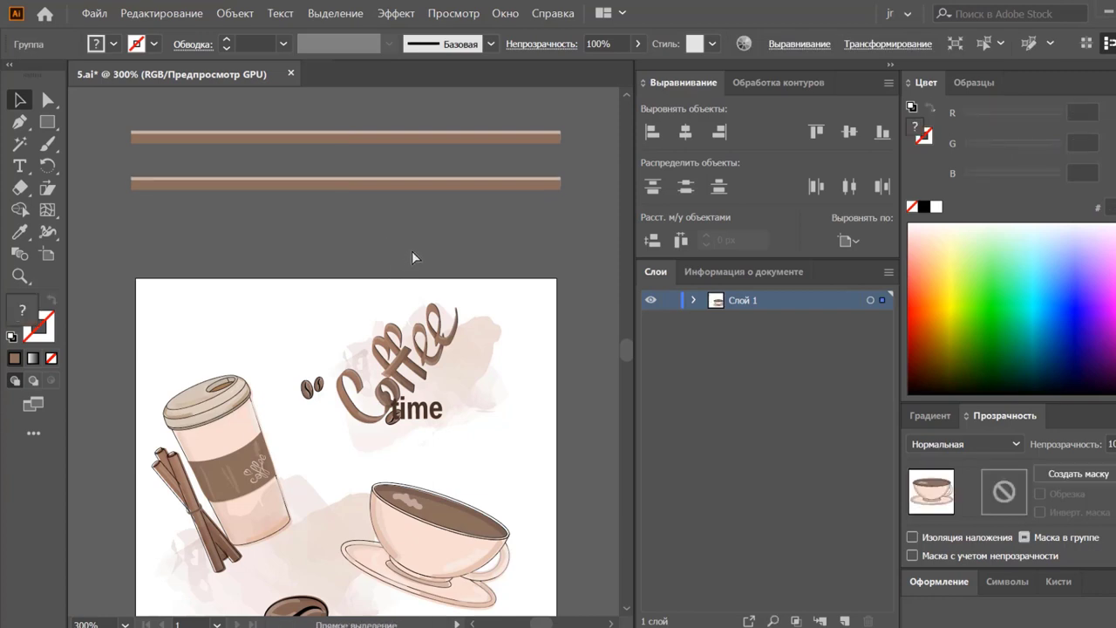
{"action": "left_click", "coordinate": [354, 131]}
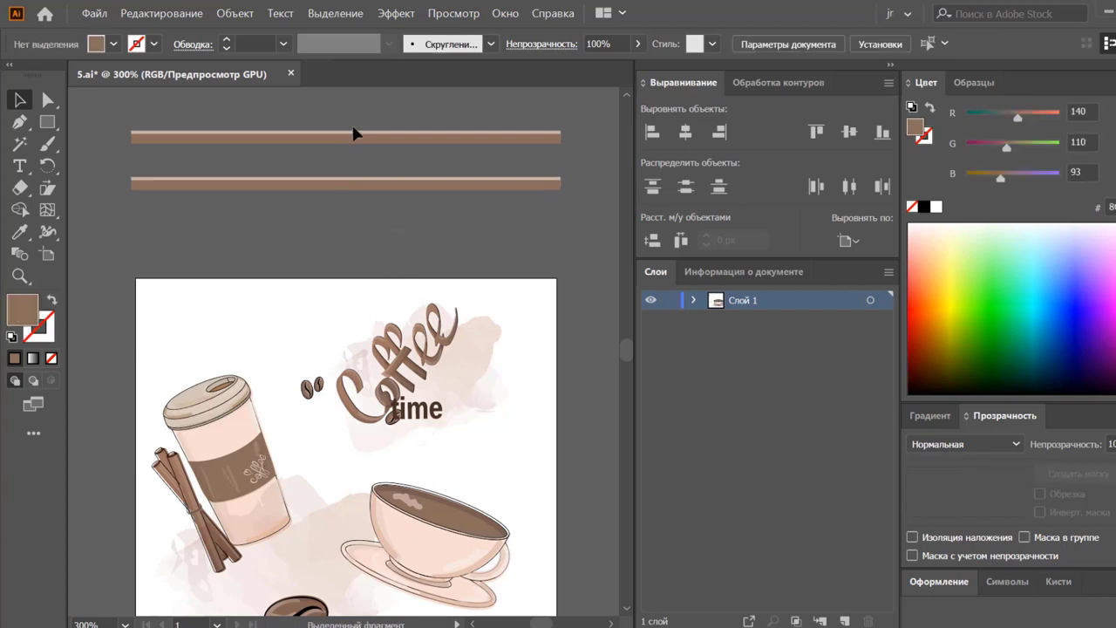
{"action": "left_click", "coordinate": [362, 225]}
{"action": "mouse_move", "coordinate": [429, 110]}
{"action": "left_mouse_down"}
{"action": "mouse_move", "coordinate": [549, 182]}
{"action": "mouse_move", "coordinate": [225, 174]}
{"action": "left_mouse_up"}
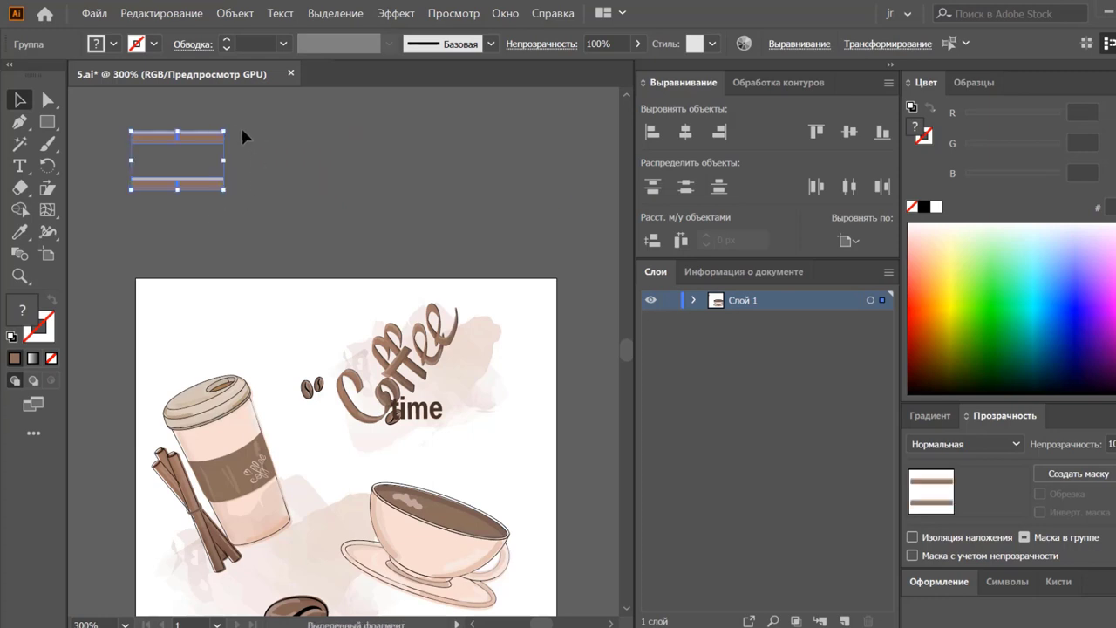
{"action": "key", "text": "ctrl+d"}
- Select the whole hash grid and centre it horizontally and vertically on the artboard
{"action": "left_click", "coordinate": [259, 212]}
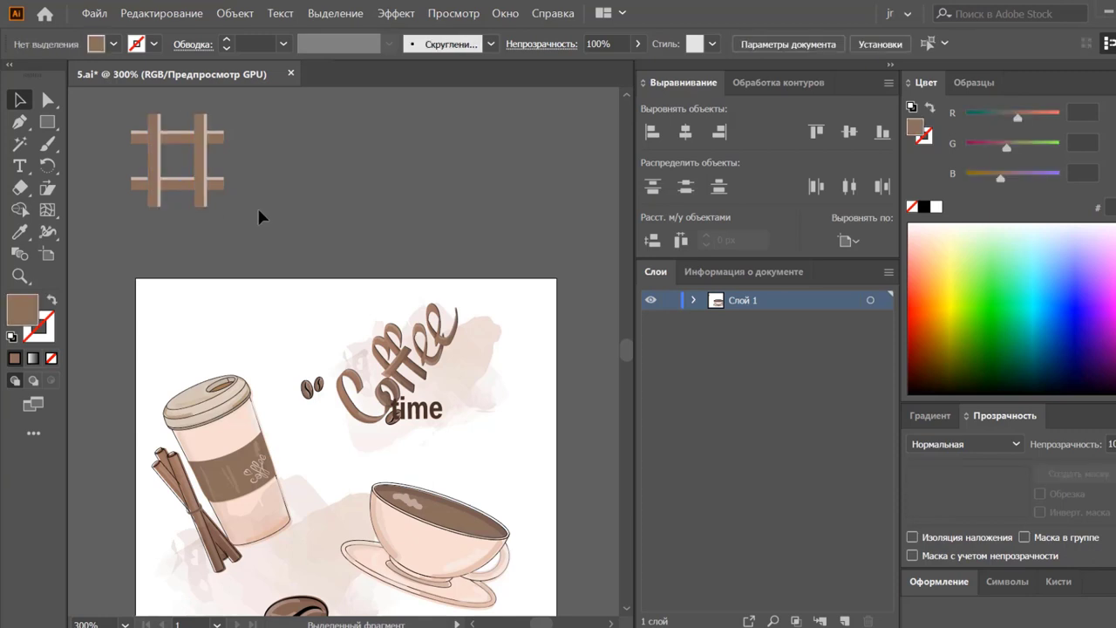
{"action": "left_click", "coordinate": [145, 133]}
{"action": "left_click", "coordinate": [199, 169]}
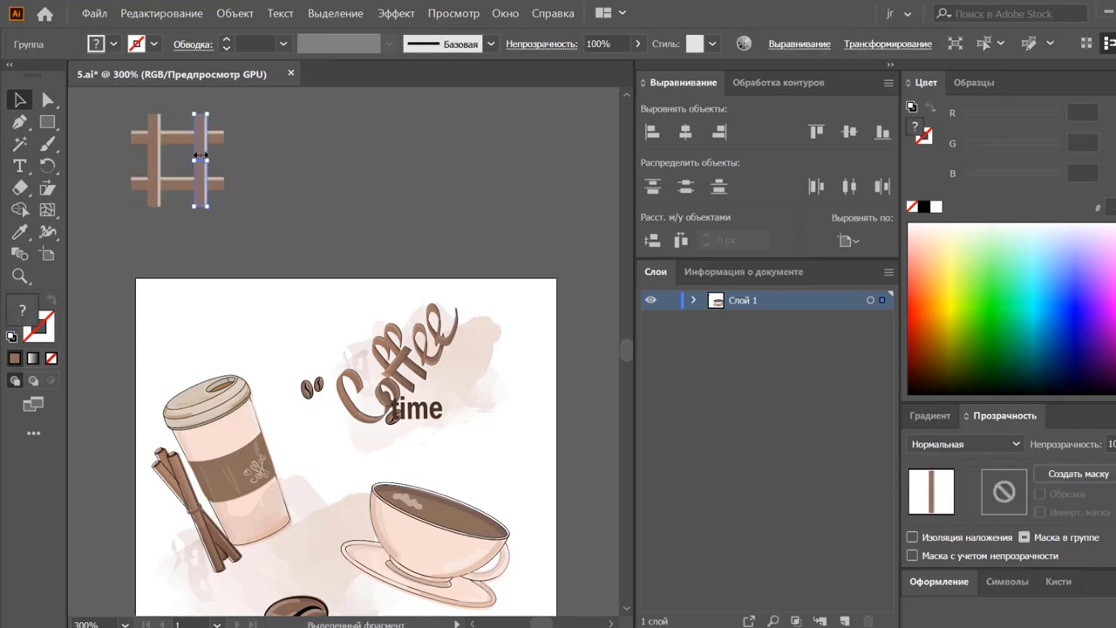
{"action": "left_click", "coordinate": [191, 152]}
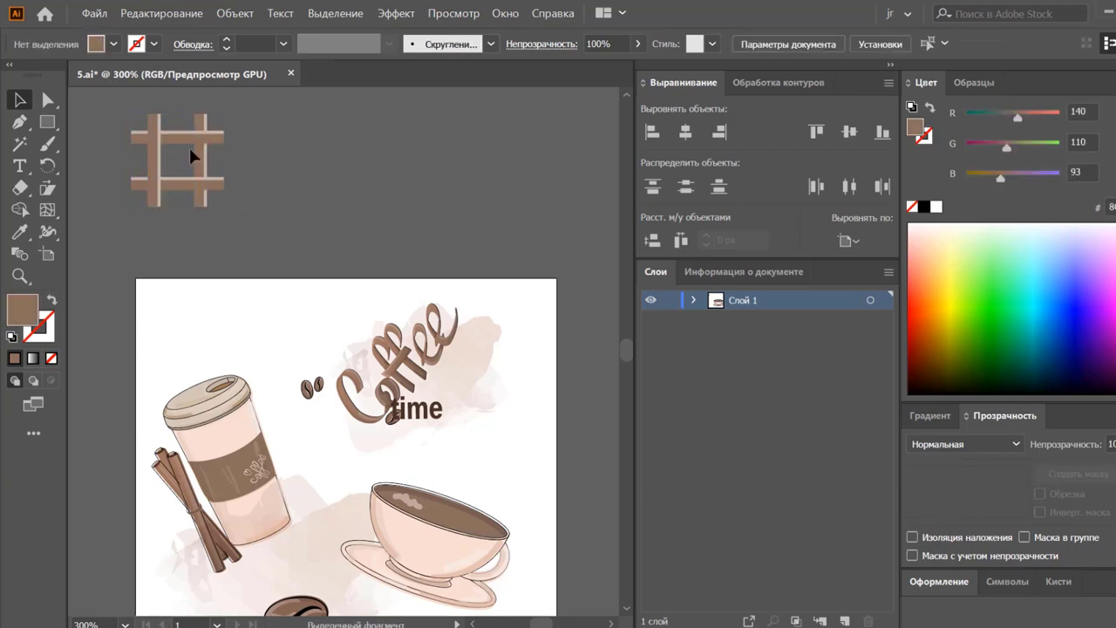
{"action": "left_click", "coordinate": [180, 159]}
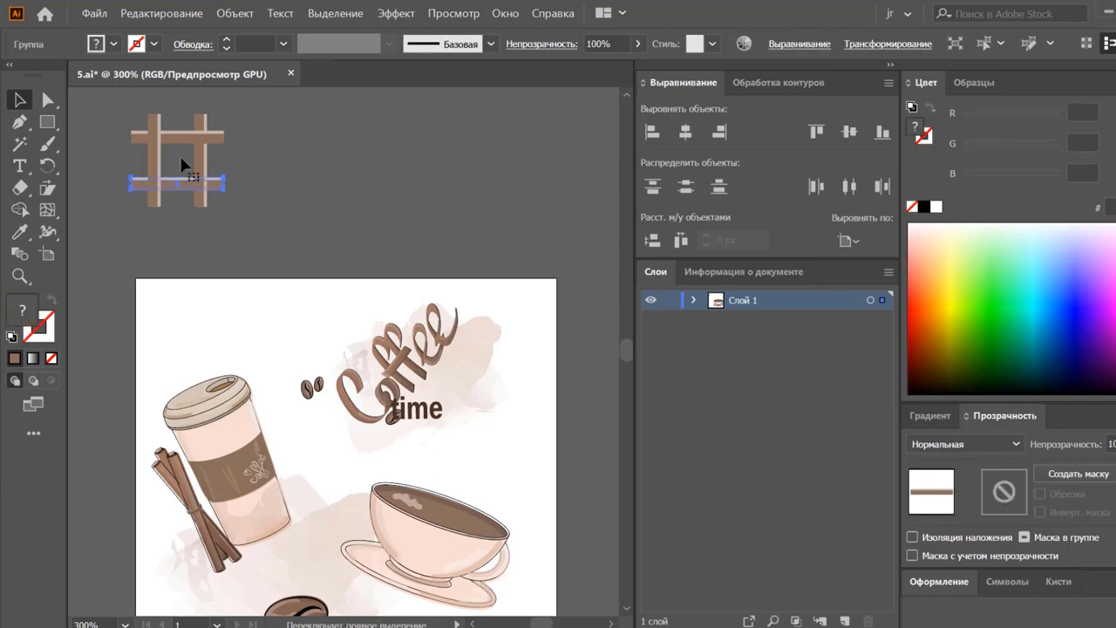
{"action": "left_click", "coordinate": [257, 158]}
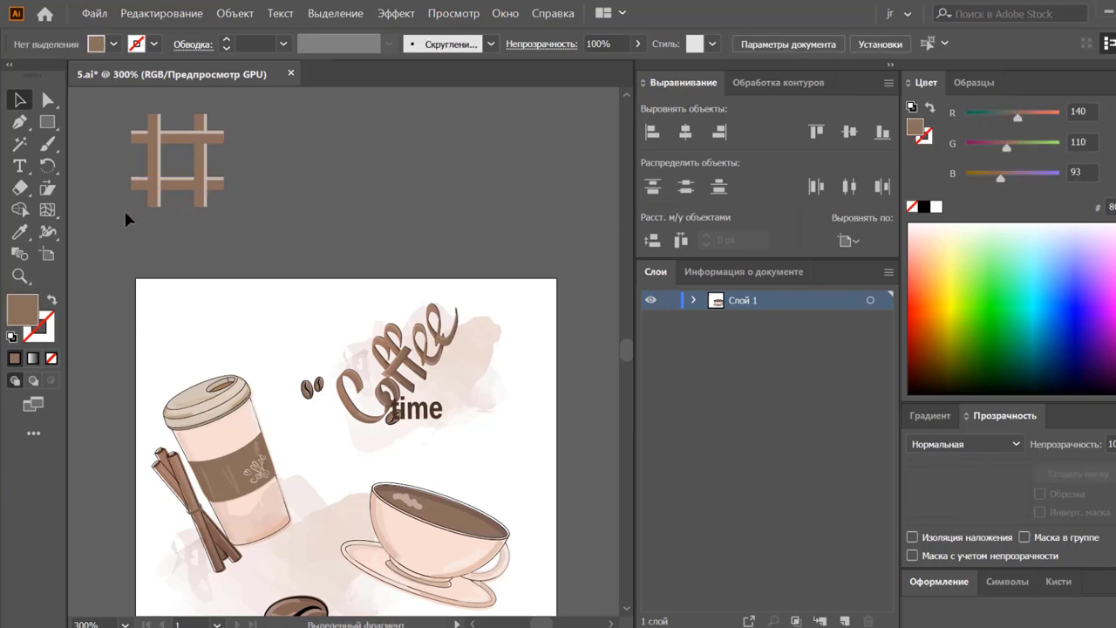
{"action": "left_click", "coordinate": [200, 200]}
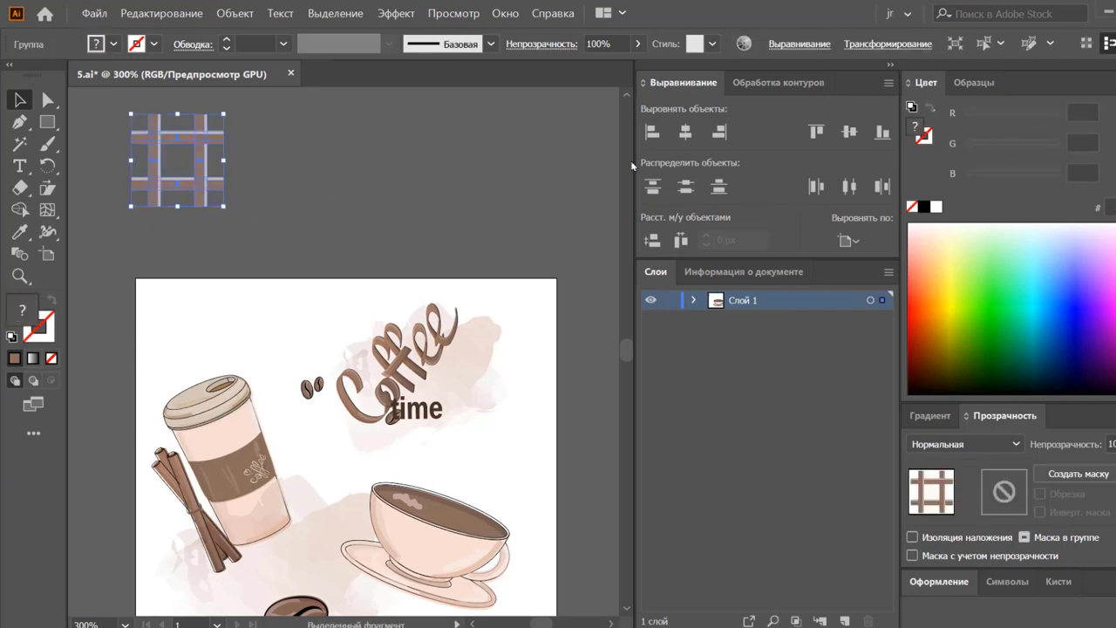
{"action": "left_click", "coordinate": [686, 134]}
{"action": "left_click", "coordinate": [850, 132]}
- Enlarge the grid to fill the artboard, send it behind the coffee artwork, and fit the artboard in the window
{"action": "scroll", "coordinate": [484, 445], "scroll_direction": "down", "scroll_amount": 1}
{"action": "scroll", "coordinate": [449, 480], "scroll_direction": "down", "scroll_amount": 1}
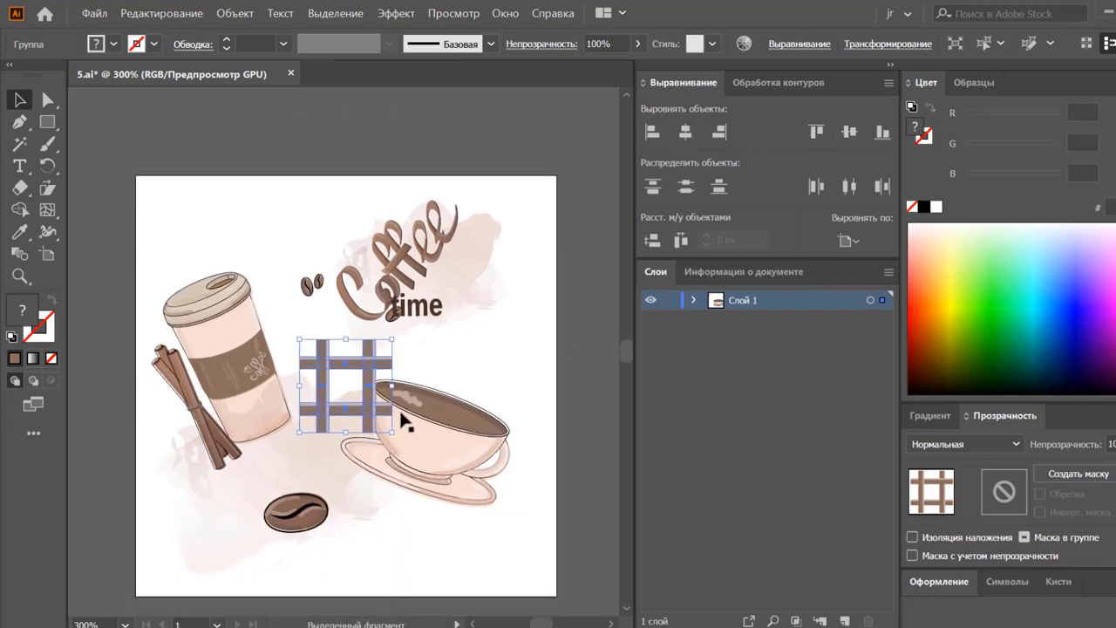
{"action": "left_click_drag", "start_coordinate": [392, 385], "coordinate": [557, 378]}
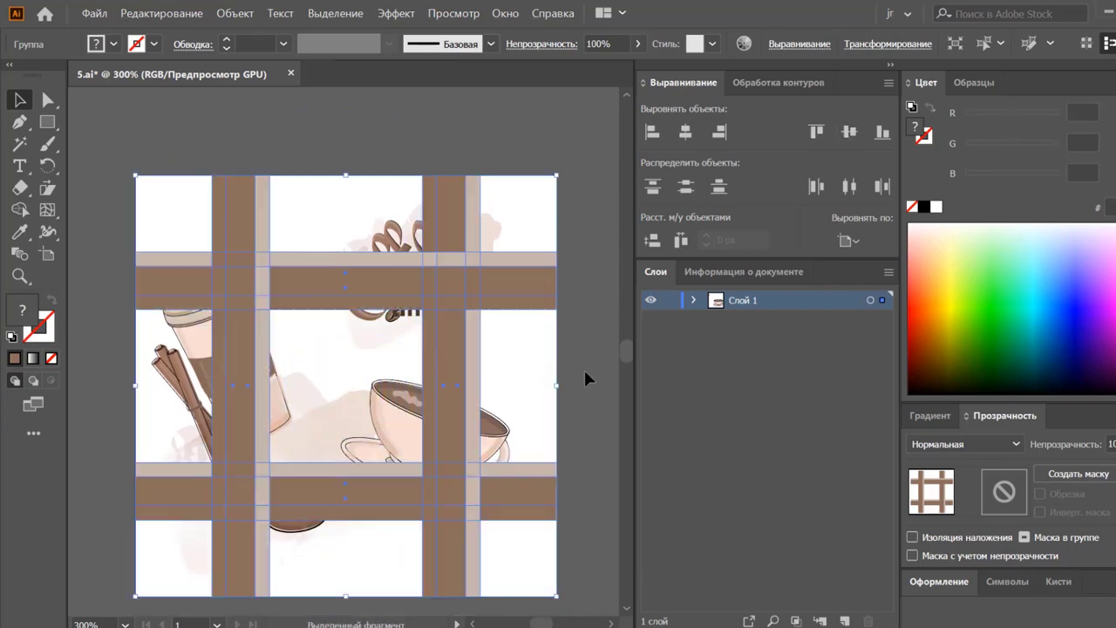
{"action": "key", "text": "ctrl+shift+bracketleft"}
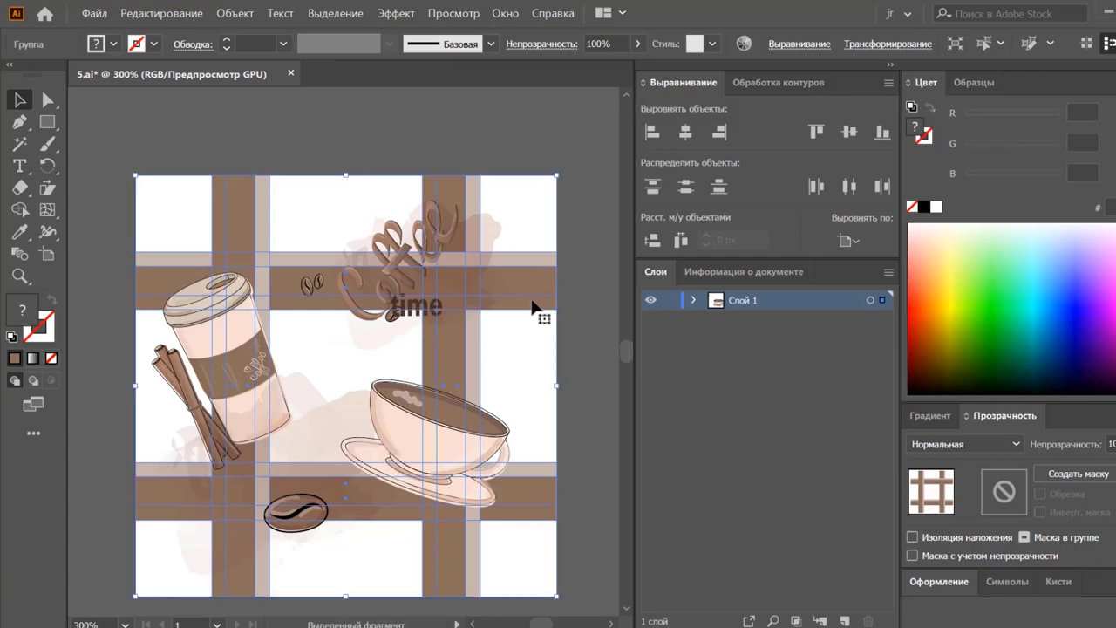
{"action": "left_click", "coordinate": [598, 303]}
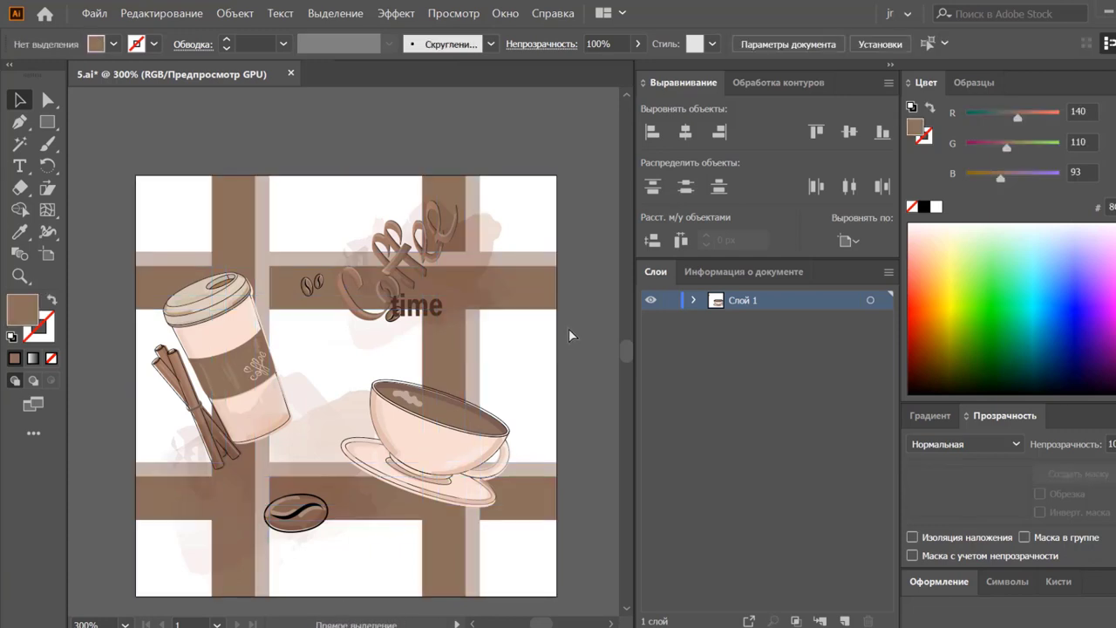
{"action": "key", "text": "ctrl+0"}
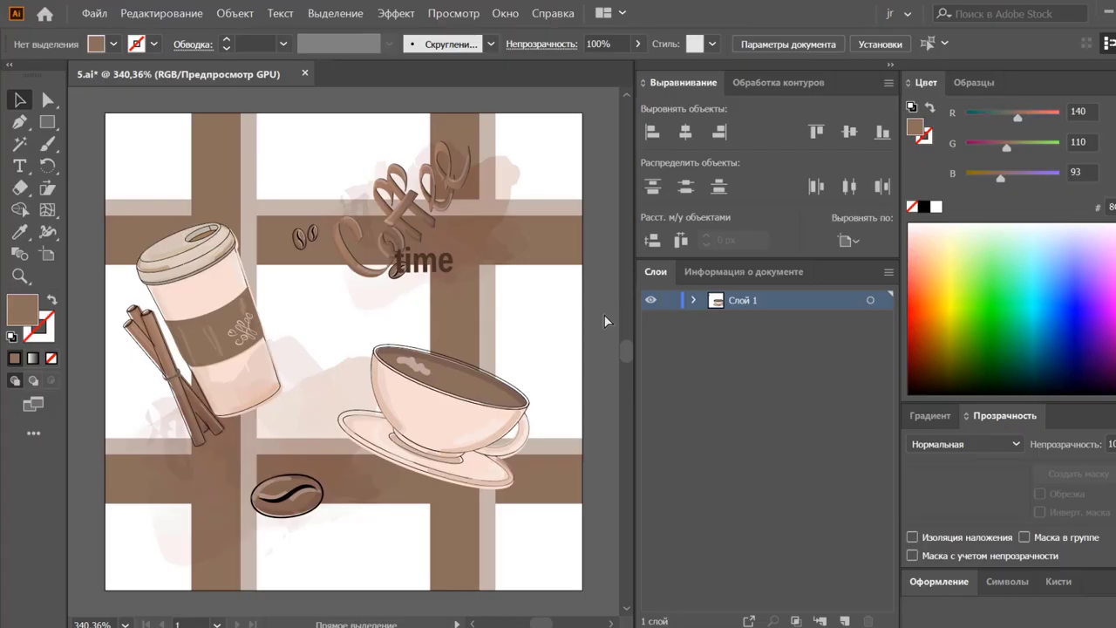
- Isolate the grid group and move its top horizontal band down, undoing an unwanted shape-combining attempt
{"action": "key", "text": "ctrl+minus"}
{"action": "key", "text": "ctrl+minus"}
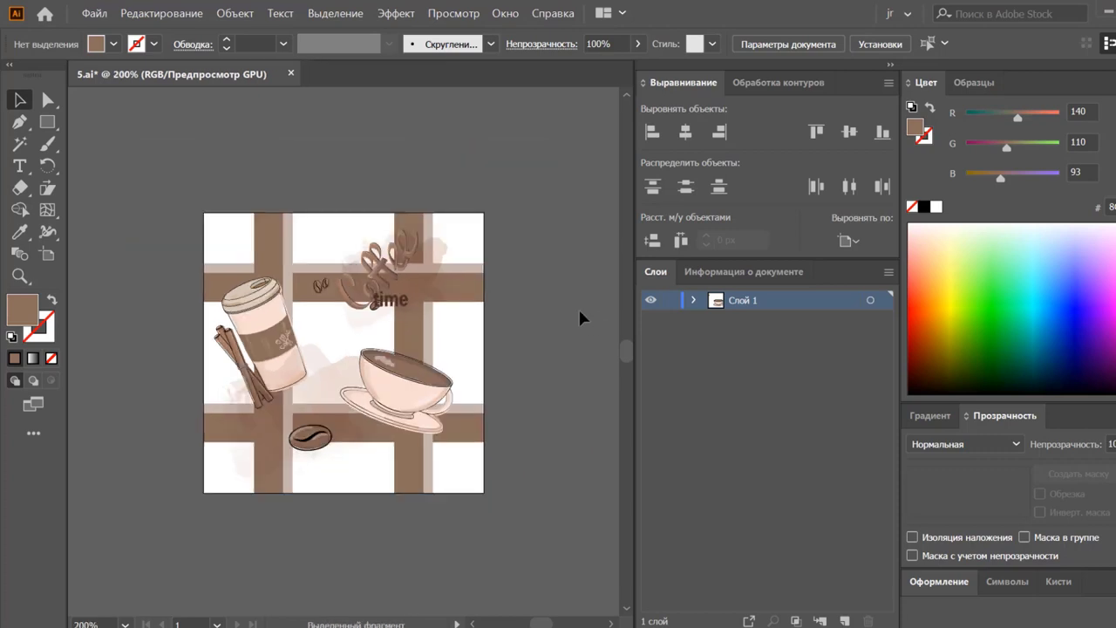
{"action": "left_click", "coordinate": [450, 291]}
{"action": "right_click", "coordinate": [468, 286]}
{"action": "left_click", "coordinate": [541, 381]}
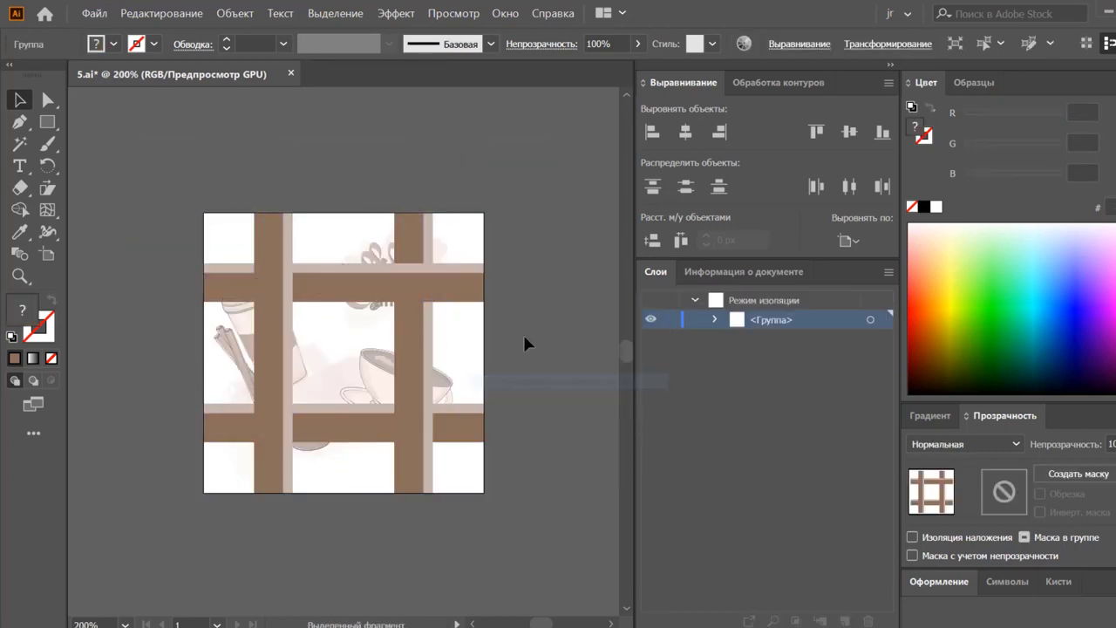
{"action": "left_click_drag", "start_coordinate": [463, 296], "coordinate": [467, 343]}
{"action": "key", "text": "a"}
{"action": "left_click", "coordinate": [480, 326]}
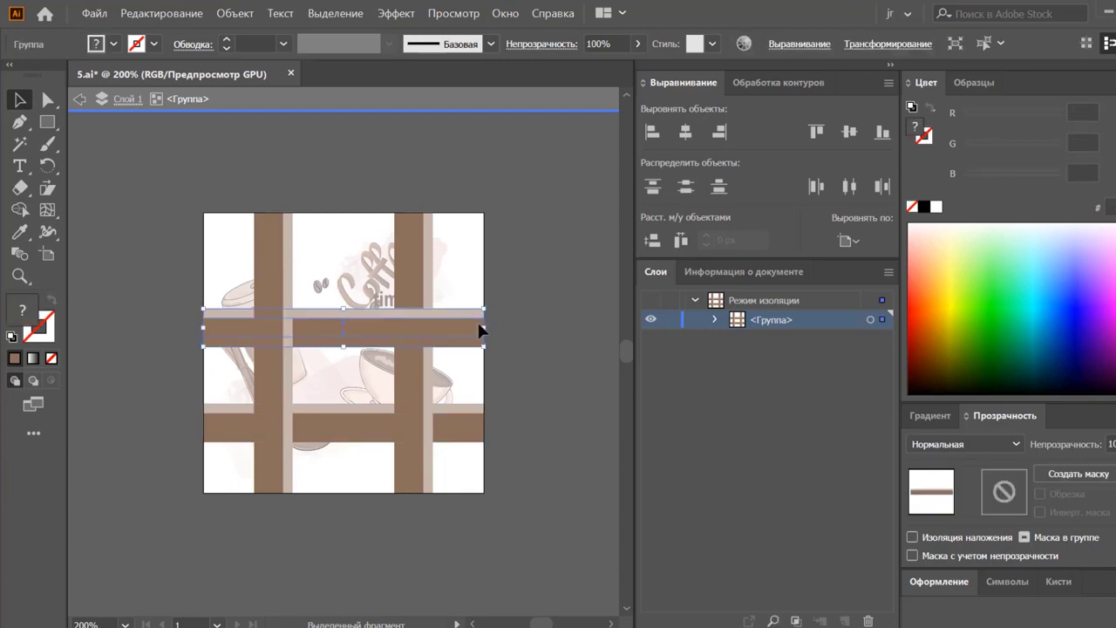
{"action": "left_click", "coordinate": [774, 82]}
{"action": "left_click", "coordinate": [478, 333]}
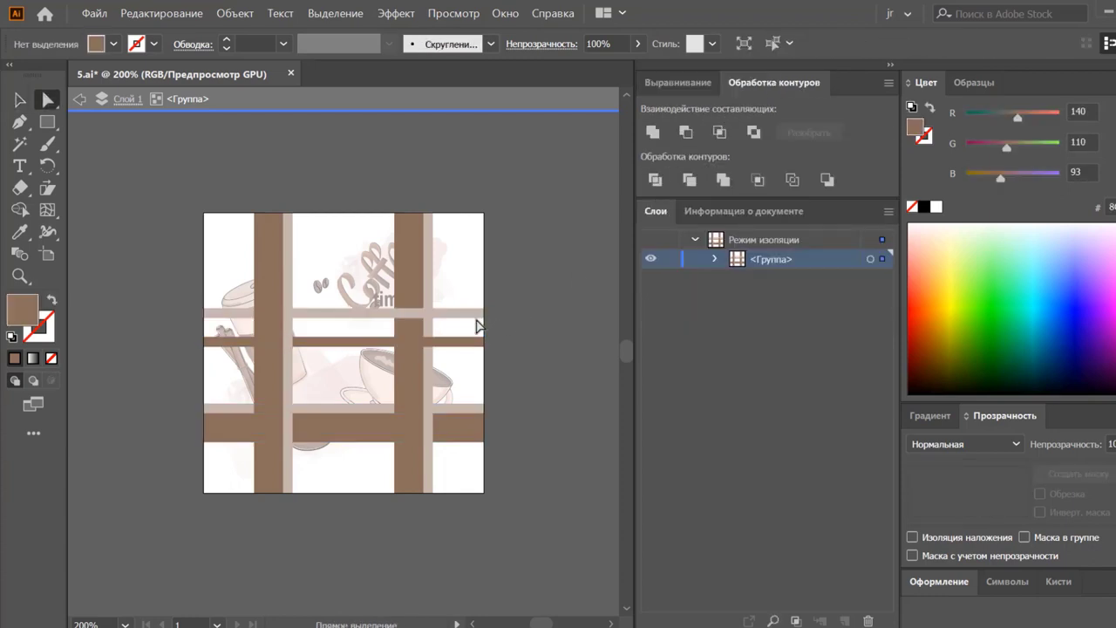
{"action": "key", "text": "v"}
{"action": "left_click", "coordinate": [475, 352], "text": "shift"}
{"action": "key", "text": "ctrl+z"}
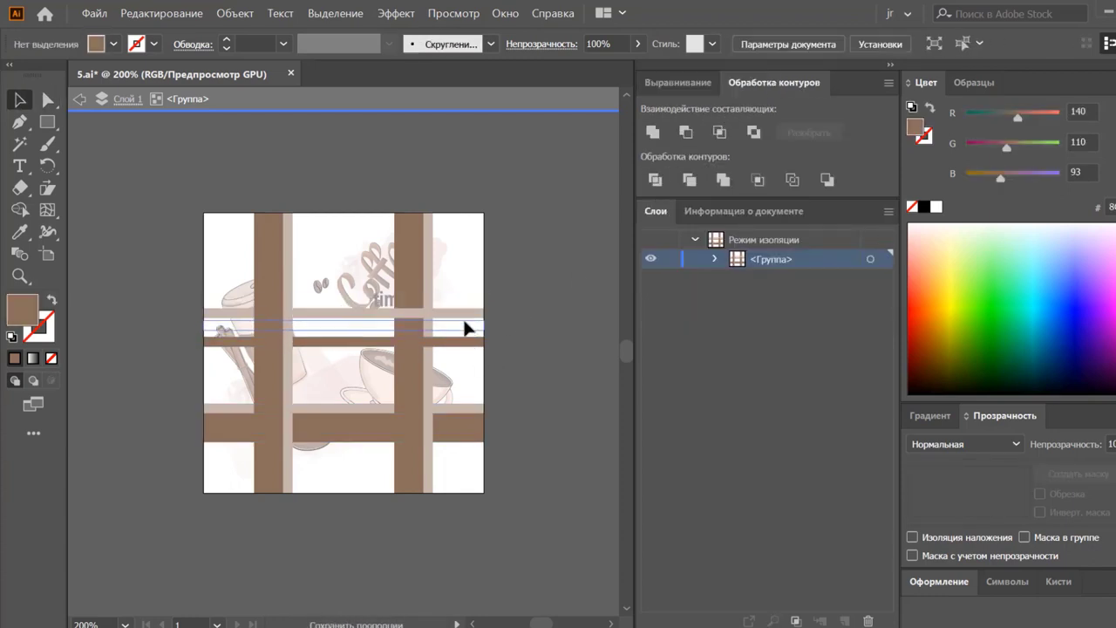
{"action": "key", "text": "ctrl+z"}
{"action": "key", "text": "ctrl+z"}
{"action": "key", "text": "ctrl+z"}
{"action": "key", "text": "ctrl+z"}
{"action": "key", "text": "ctrl+z"}
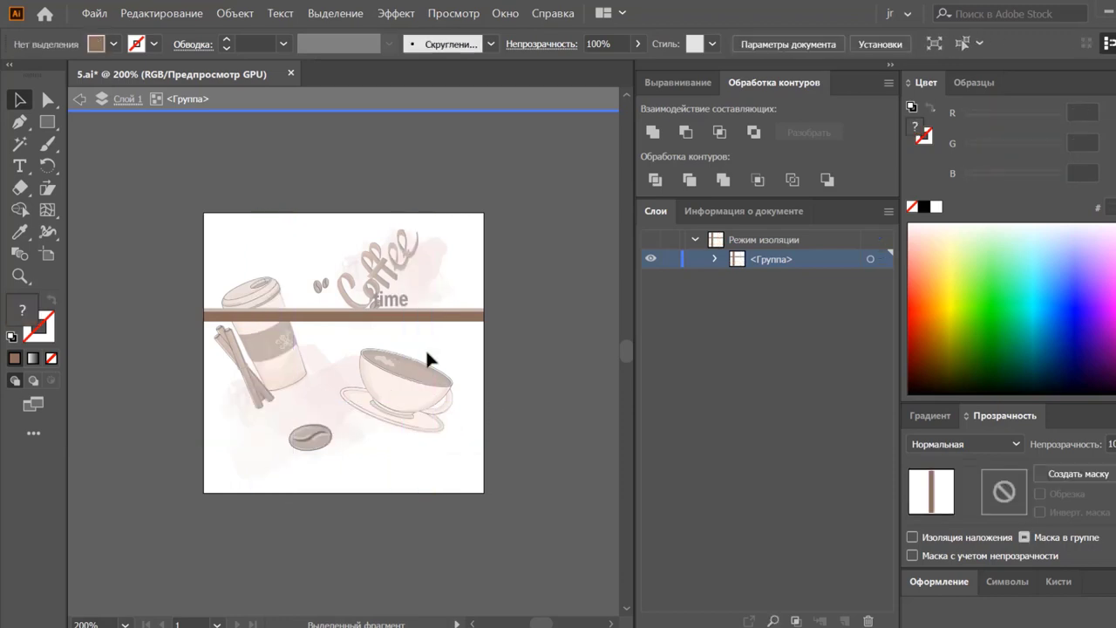
- Copy the thin band lower, then duplicate both horizontal bands and rotate the copies 90° into vertical bands
{"action": "left_click", "coordinate": [468, 318]}
{"action": "mouse_move", "coordinate": [470, 319]}
{"action": "left_mouse_down"}
{"action": "mouse_move", "coordinate": [478, 401]}
{"action": "mouse_move", "coordinate": [480, 250]}
{"action": "left_mouse_up"}
{"action": "left_click", "coordinate": [478, 316], "text": "shift"}
{"action": "key", "text": "ctrl+c"}
{"action": "key", "text": "ctrl+f"}
{"action": "left_click", "coordinate": [686, 84]}
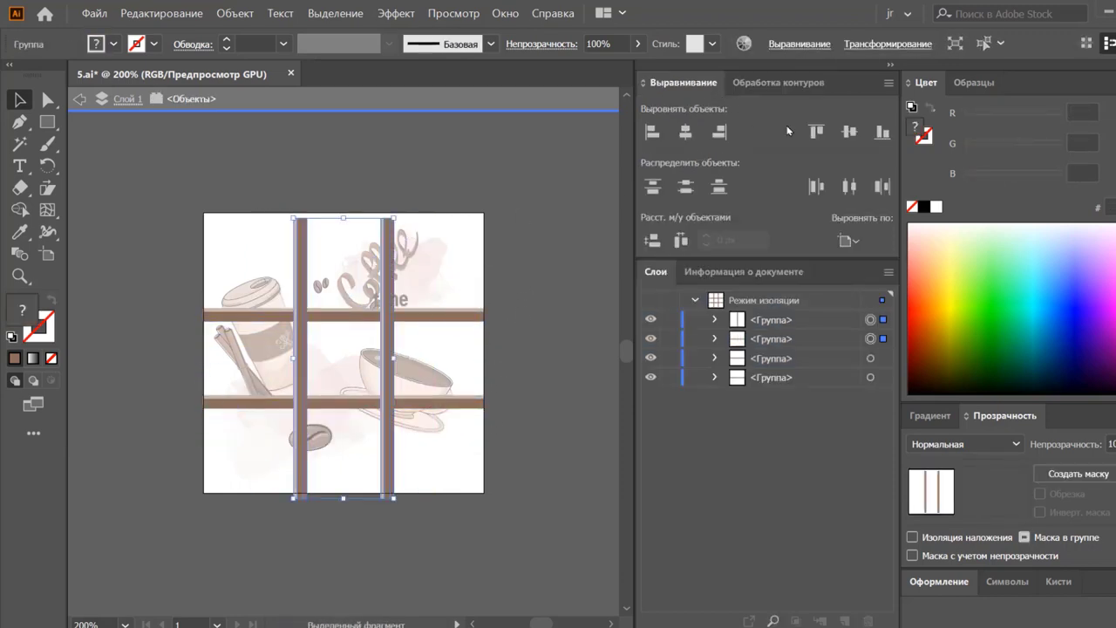
- Bring the right and left vertical bands in front of the horizontal bands
{"action": "left_click", "coordinate": [480, 317]}
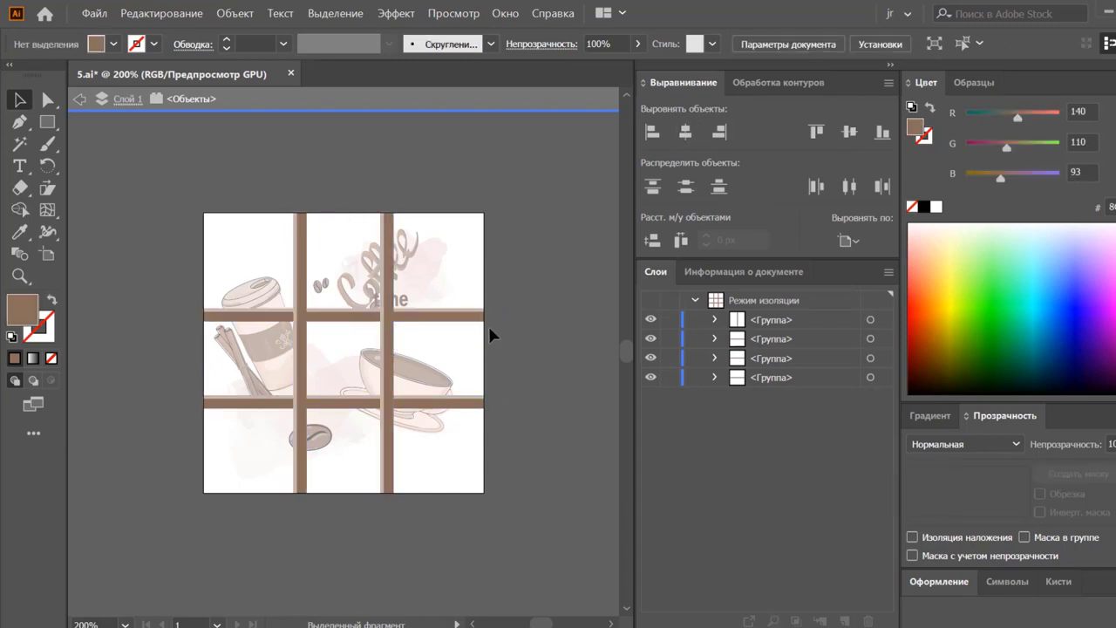
{"action": "left_click", "coordinate": [400, 250]}
{"action": "key", "text": "ctrl+shift+bracketright"}
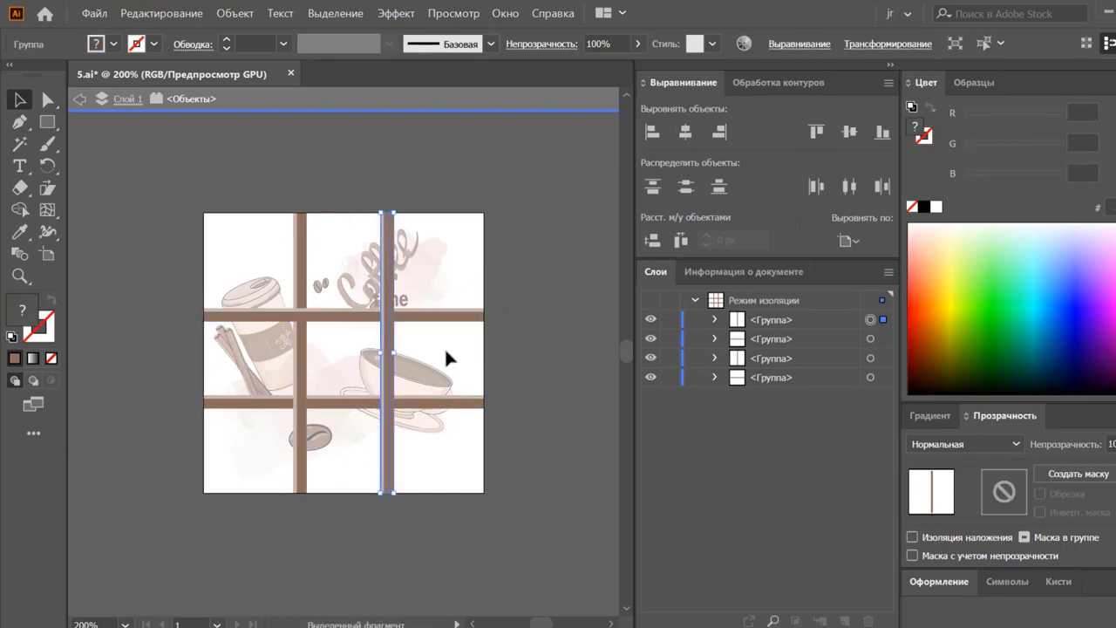
{"action": "left_click", "coordinate": [454, 403]}
{"action": "left_click", "coordinate": [456, 444]}
{"action": "left_click", "coordinate": [298, 479]}
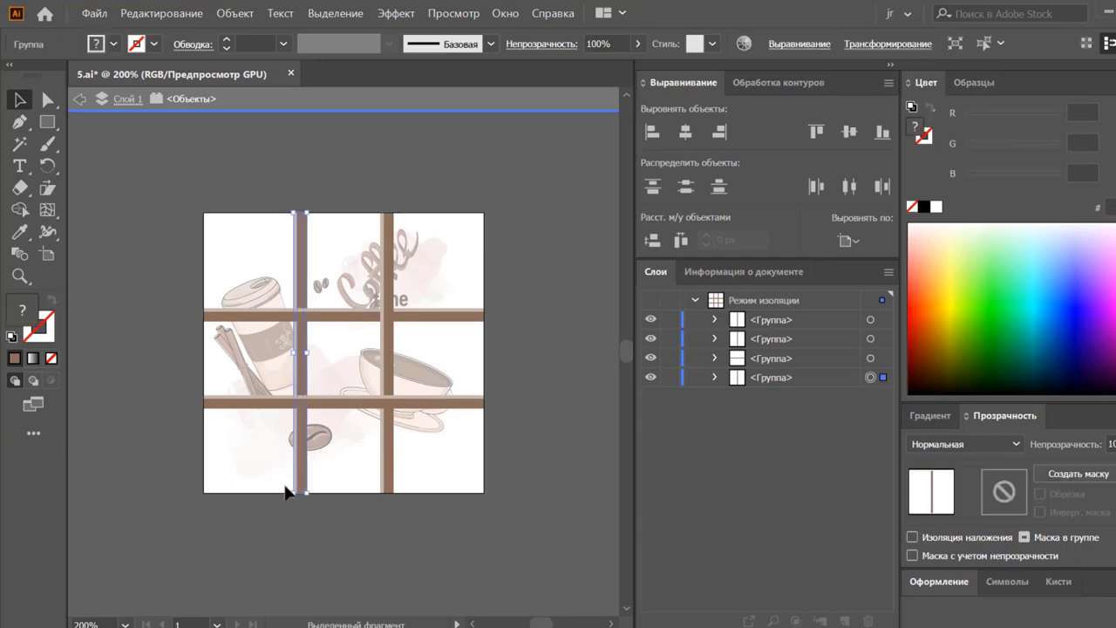
{"action": "key", "text": "ctrl+shift+bracketright"}
{"action": "left_click", "coordinate": [437, 494]}
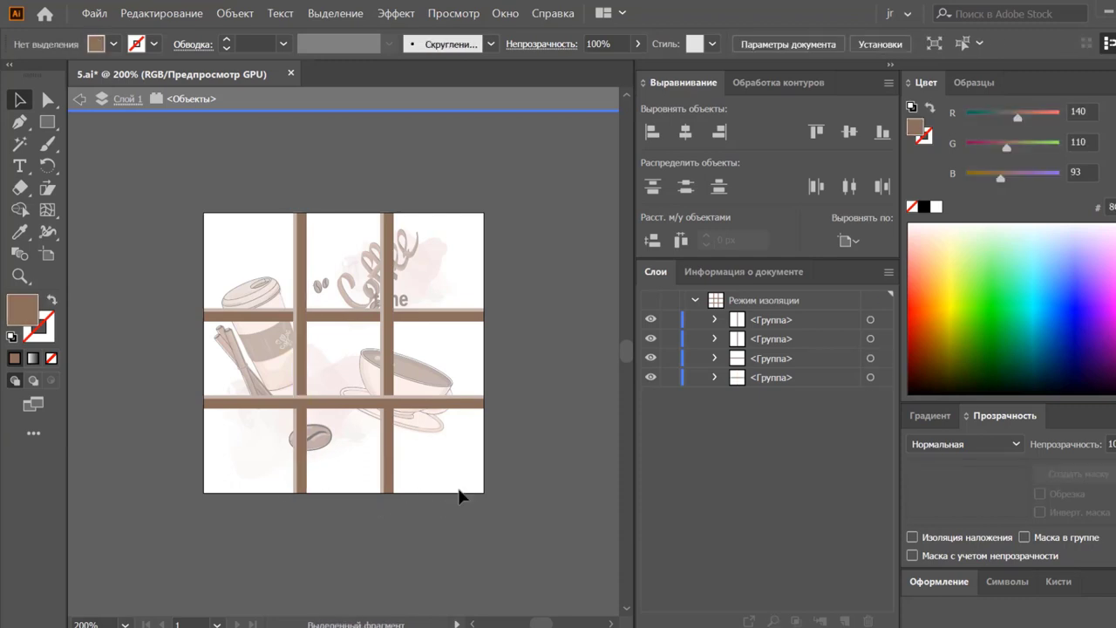
- Add a shortened copy of the lower horizontal band to weave it, then group all five bands
{"action": "left_click", "coordinate": [456, 404]}
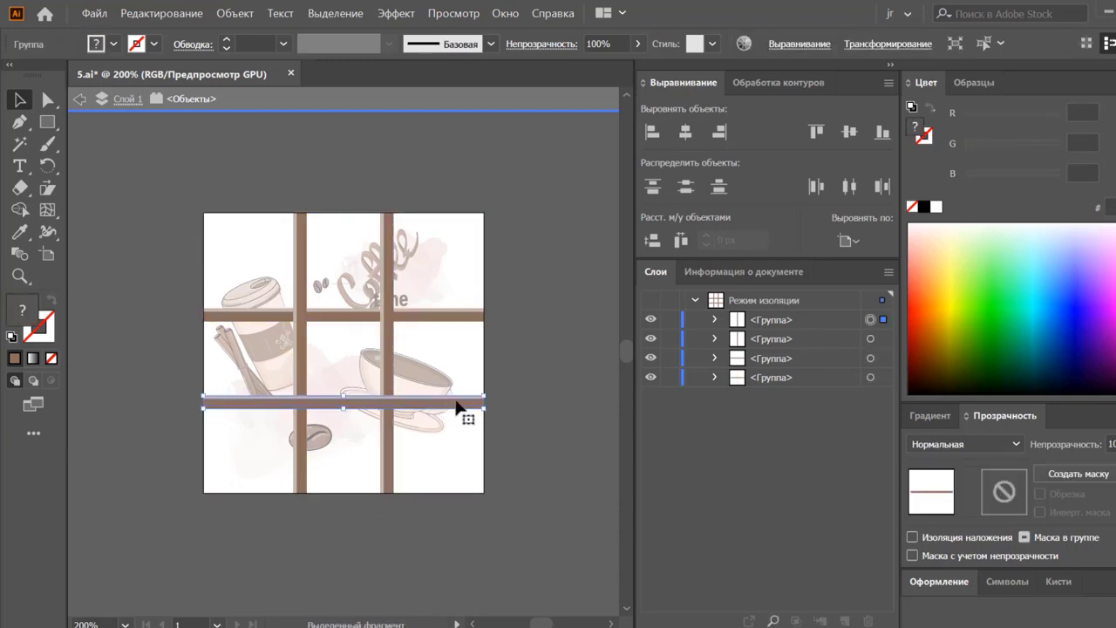
{"action": "left_click_drag", "start_coordinate": [478, 403], "coordinate": [484, 407]}
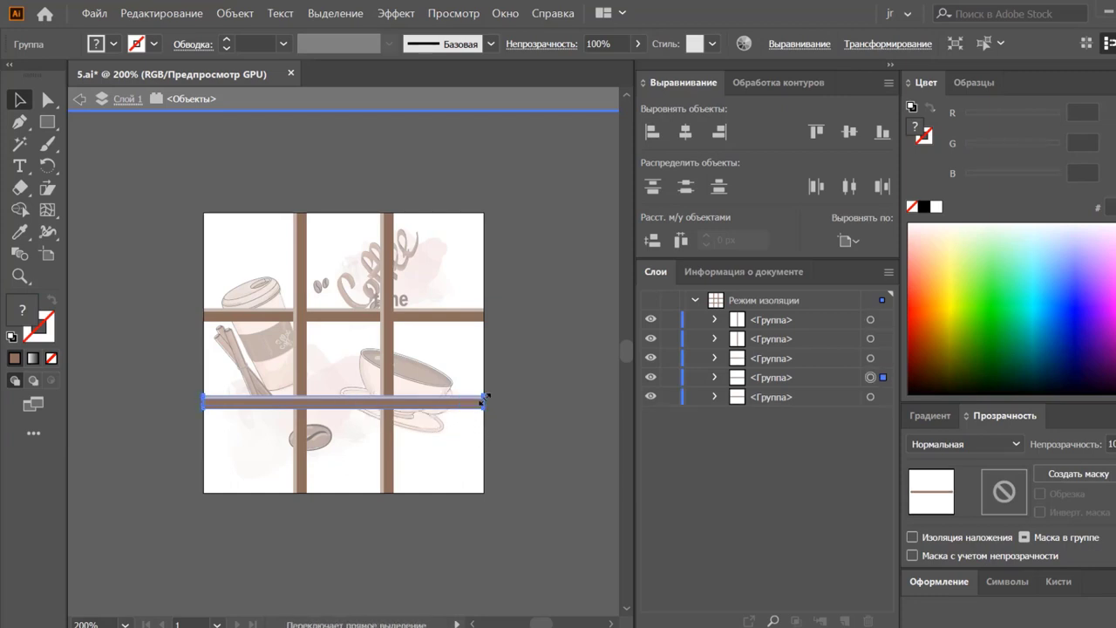
{"action": "left_click", "coordinate": [479, 403]}
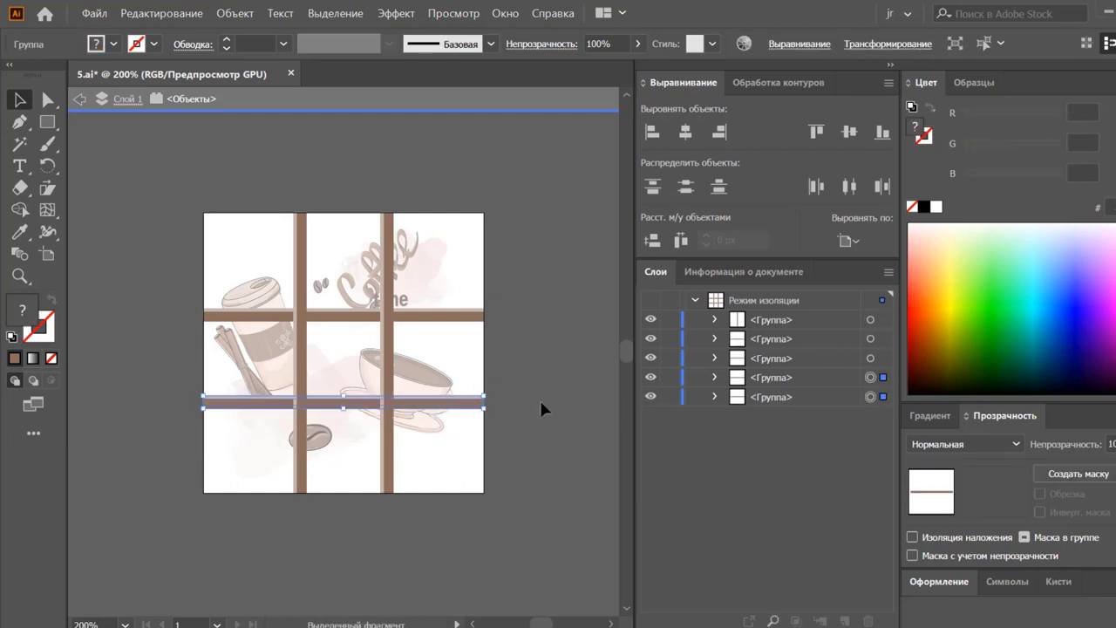
{"action": "left_click", "coordinate": [480, 406]}
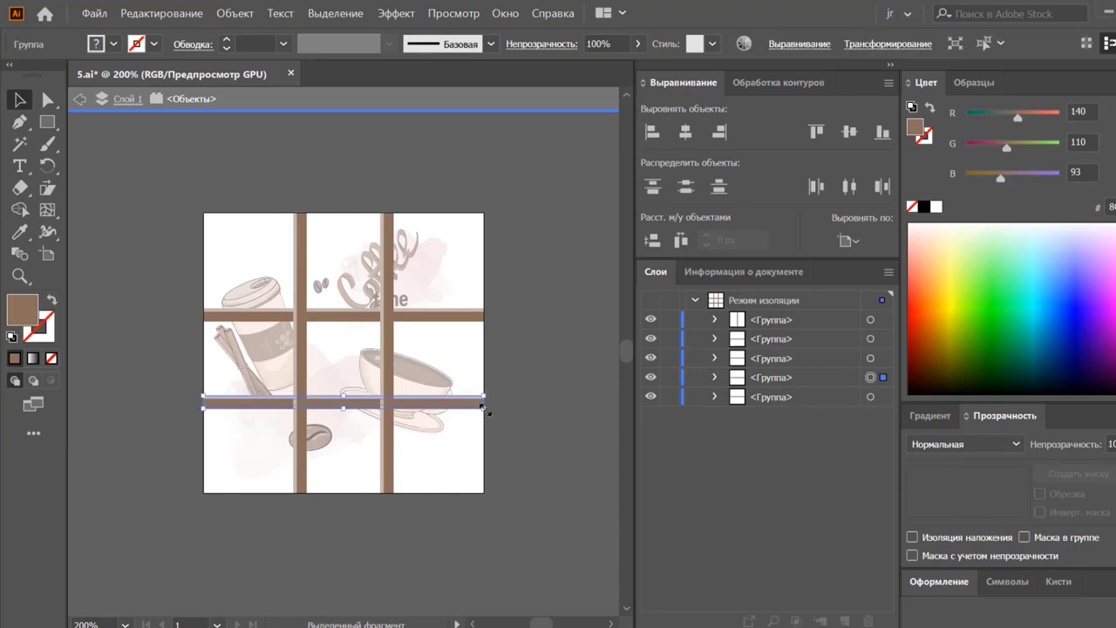
{"action": "left_click", "coordinate": [348, 401]}
{"action": "key", "text": "ctrl+a"}
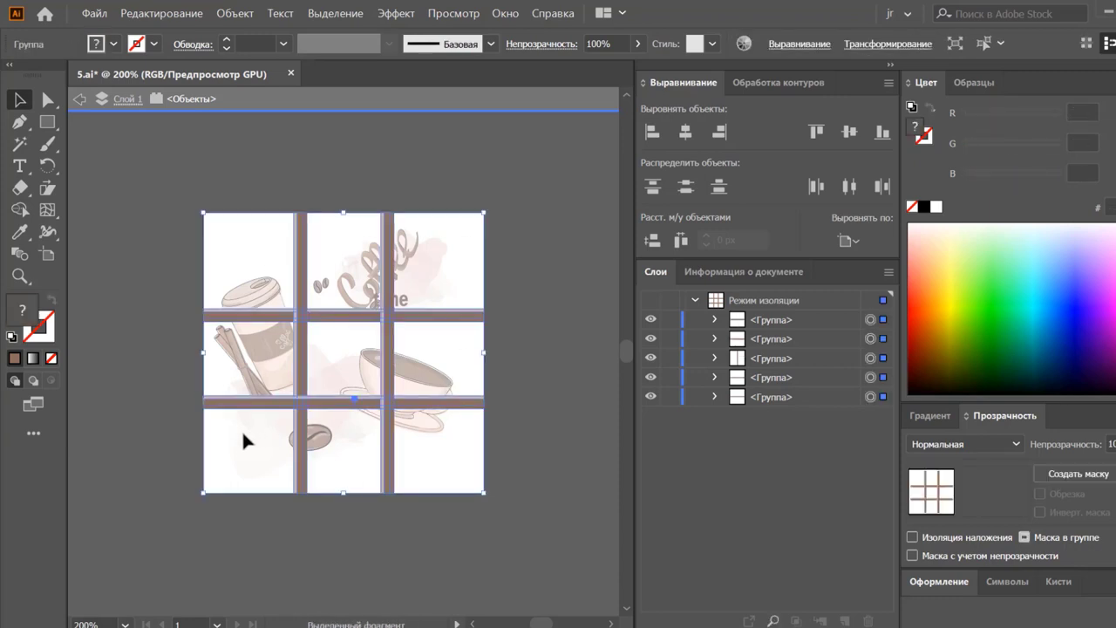
{"action": "key", "text": "ctrl+g"}
- Exit isolation mode and check the grouping of the cups, watercolour blobs and swirl
{"action": "double_click", "coordinate": [529, 396]}
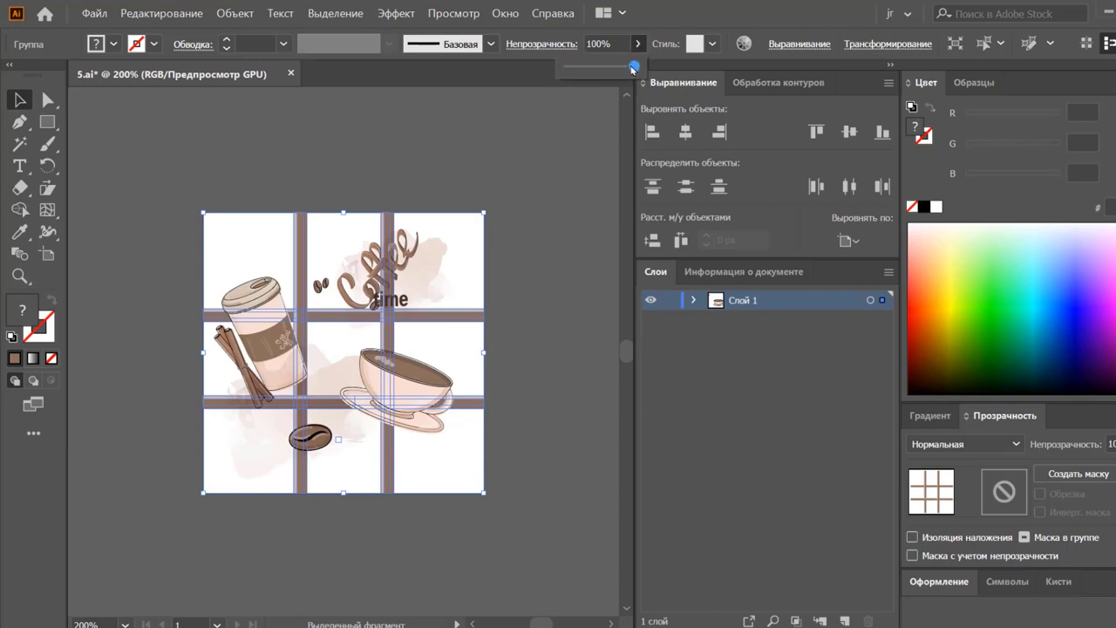
{"action": "left_click", "coordinate": [610, 200]}
{"action": "left_click", "coordinate": [442, 403]}
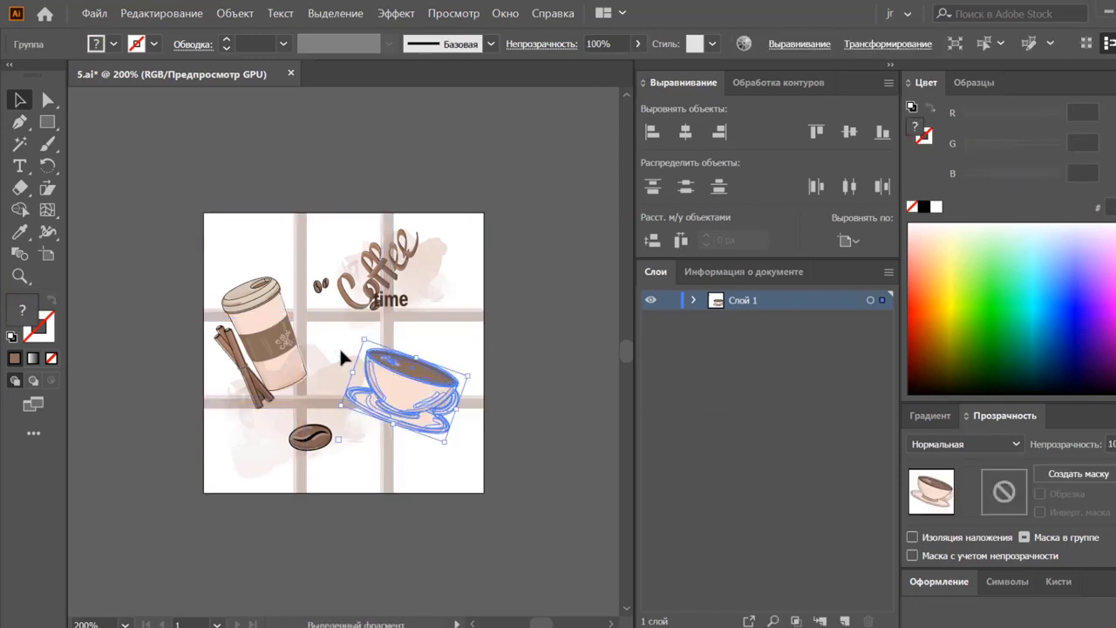
{"action": "left_click", "coordinate": [288, 388]}
{"action": "left_click", "coordinate": [254, 409]}
{"action": "scroll", "coordinate": [544, 189], "scroll_direction": "down", "scroll_amount": 5}
{"action": "scroll", "coordinate": [545, 189], "scroll_direction": "up", "scroll_amount": 5}
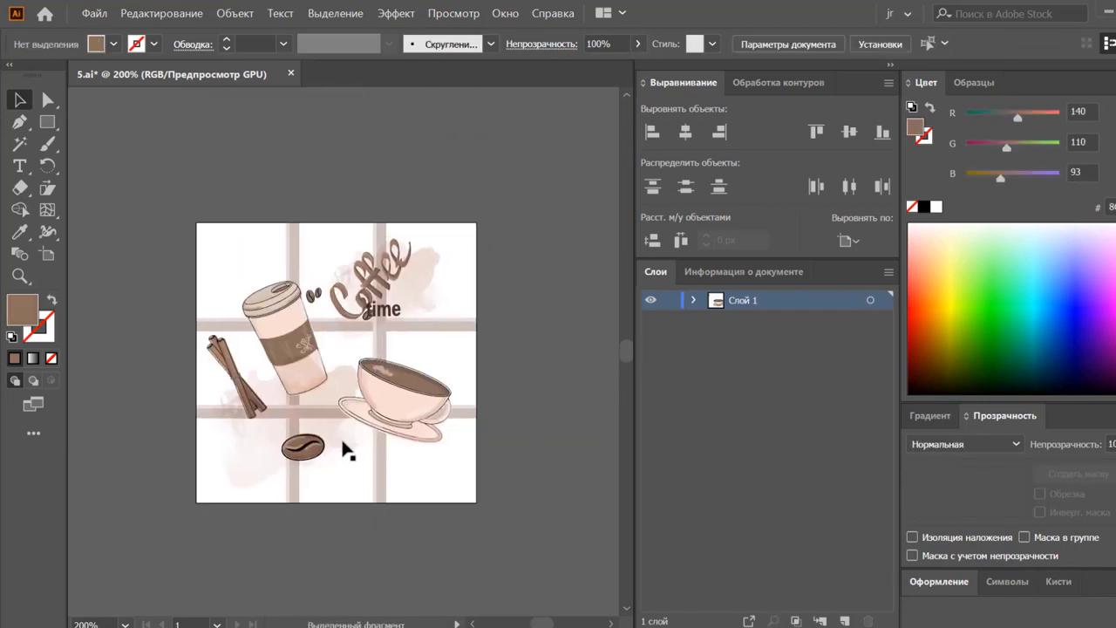
{"action": "left_click", "coordinate": [344, 451]}
{"action": "left_click", "coordinate": [316, 297]}
{"action": "left_click", "coordinate": [422, 340]}
{"action": "left_click", "coordinate": [513, 353]}
{"action": "left_click", "coordinate": [421, 342]}
{"action": "left_click", "coordinate": [357, 325]}
- Add two coffee bean copies beside the lettering, move 'Coffee time' lower, and select all the artwork
{"action": "left_click", "coordinate": [406, 290]}
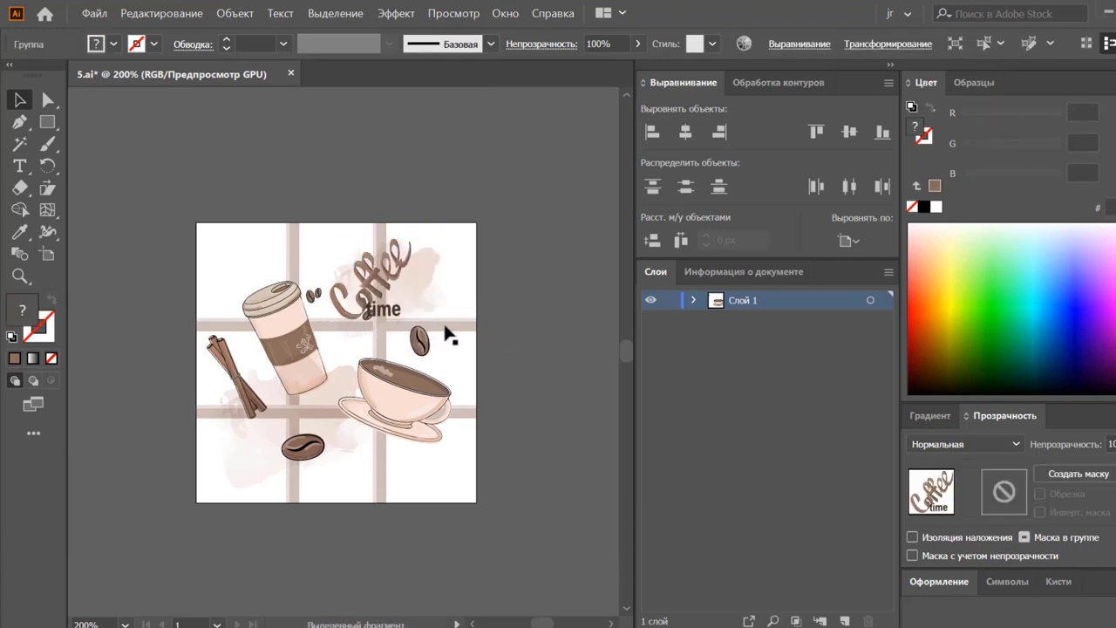
{"action": "left_click", "coordinate": [421, 294]}
{"action": "left_click_drag", "start_coordinate": [411, 284], "coordinate": [409, 310]}
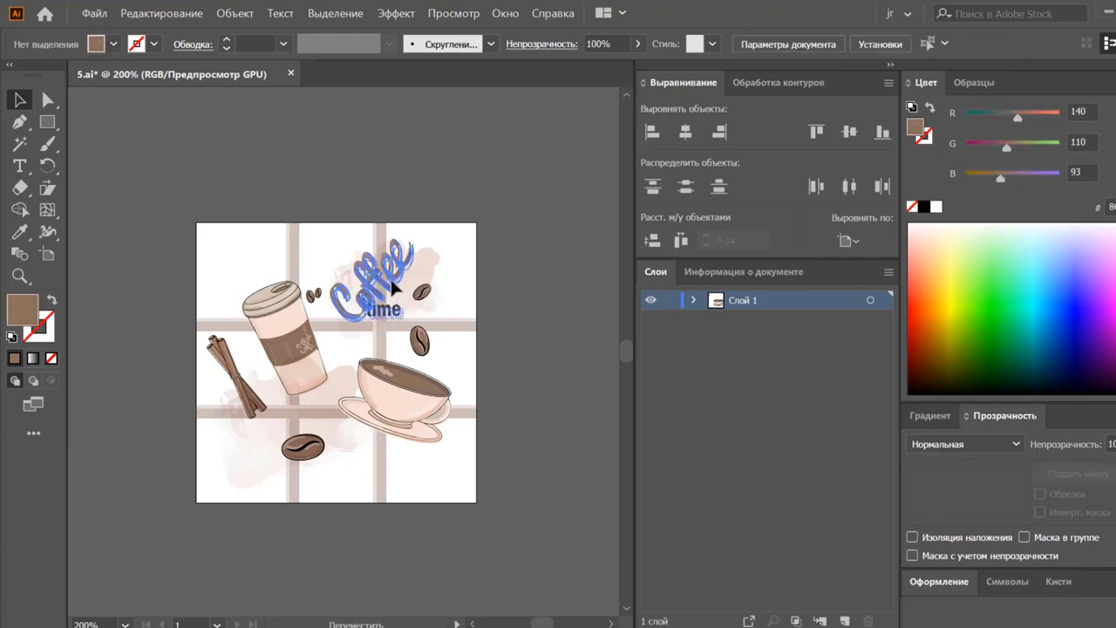
{"action": "left_click", "coordinate": [549, 285]}
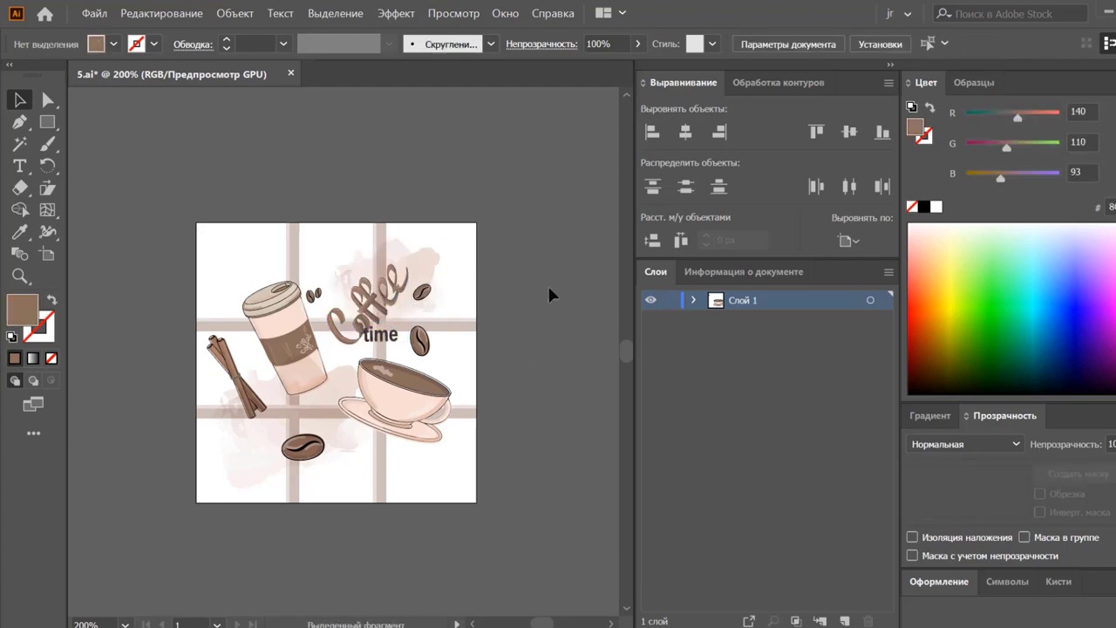
{"action": "left_click_drag", "start_coordinate": [538, 296], "coordinate": [168, 509]}
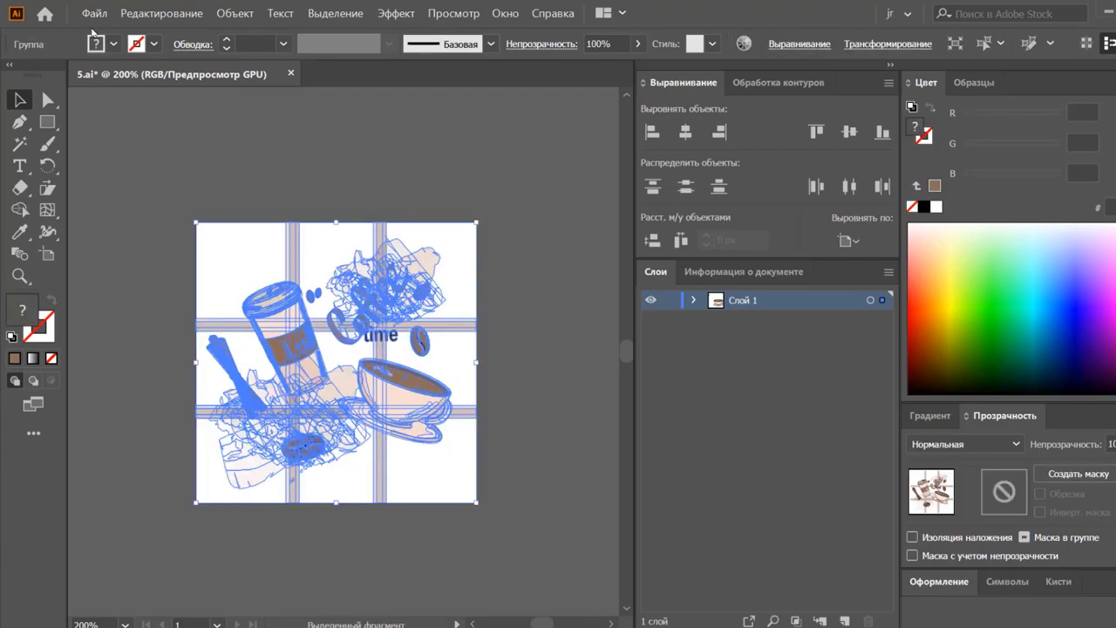
- Tile the artwork with the Magic Pattern Pro script using pattern 1
{"action": "left_click", "coordinate": [94, 14]}
{"action": "mouse_move", "coordinate": [119, 297]}
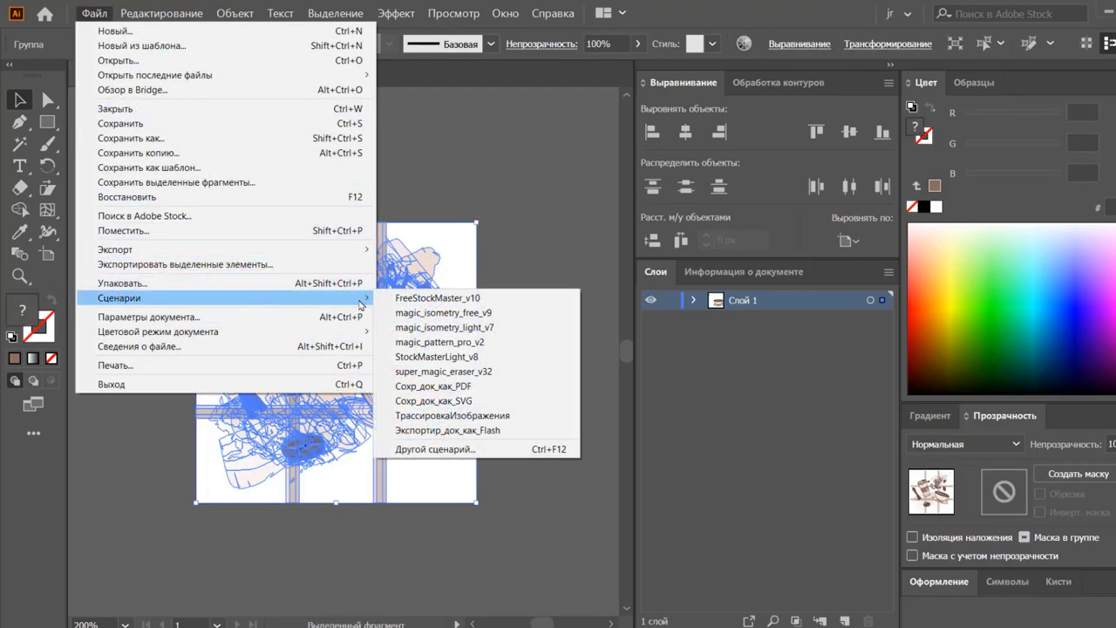
{"action": "left_click", "coordinate": [475, 342]}
{"action": "left_click", "coordinate": [637, 318]}
{"action": "left_click", "coordinate": [529, 374]}
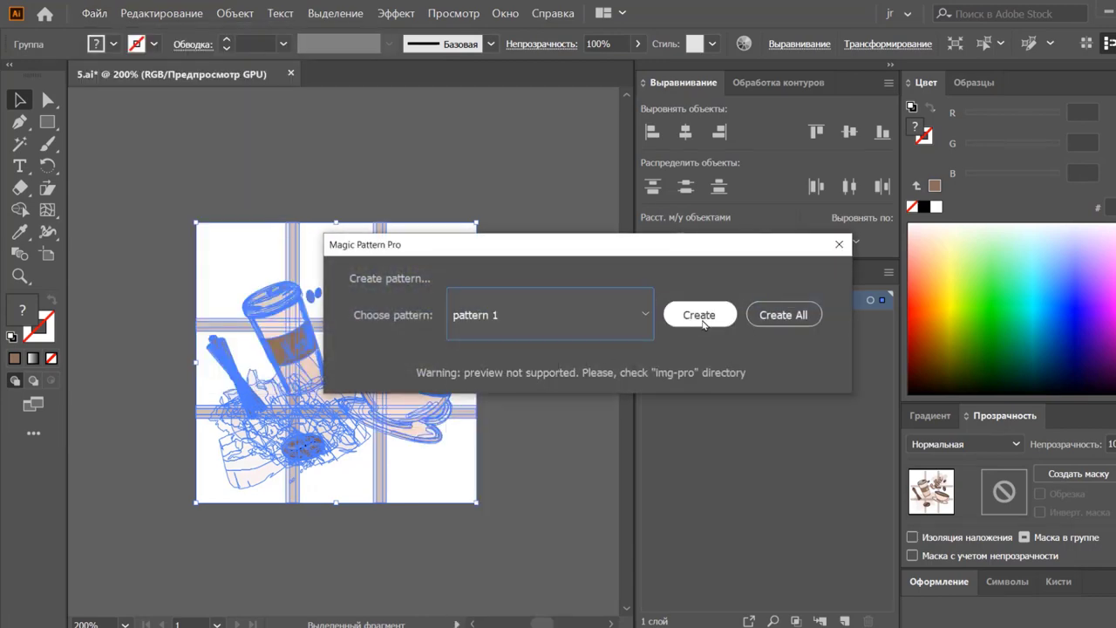
{"action": "left_click", "coordinate": [703, 318]}
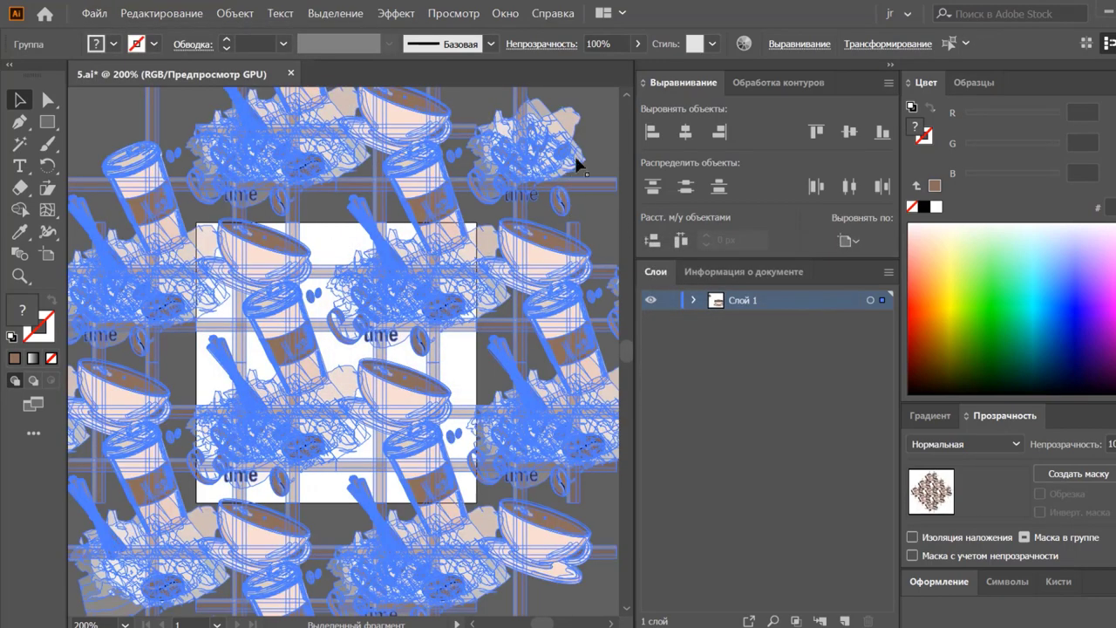
- Select all the pattern artwork and clip it to the artboard square with Ctrl+7
{"action": "key", "text": "ctrl+shift+a"}
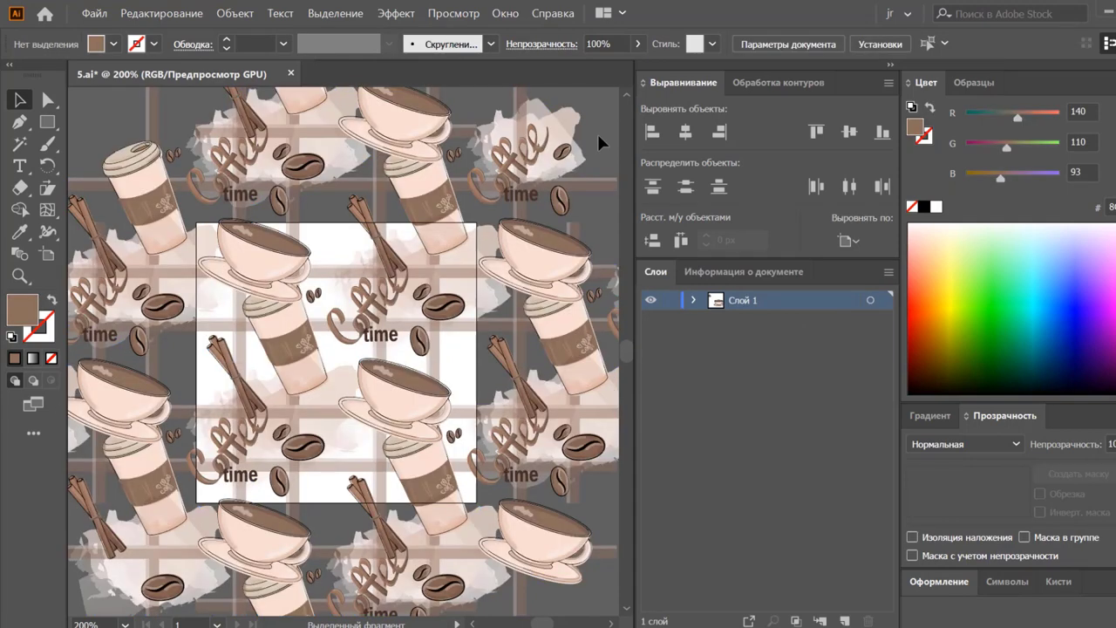
{"action": "left_click", "coordinate": [349, 343]}
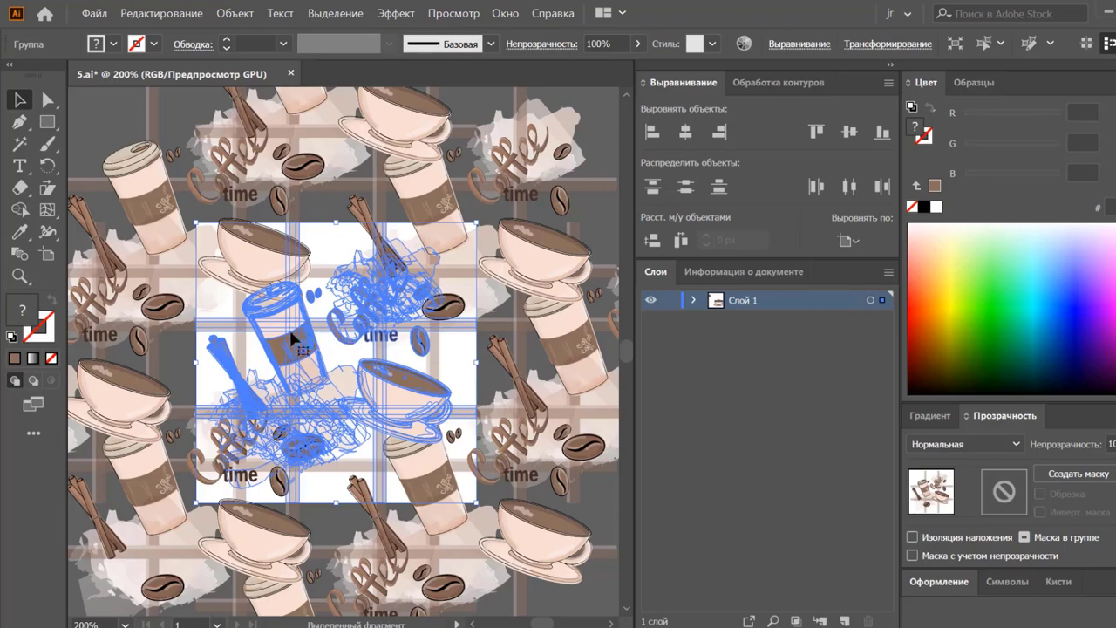
{"action": "key", "text": "ctrl+a"}
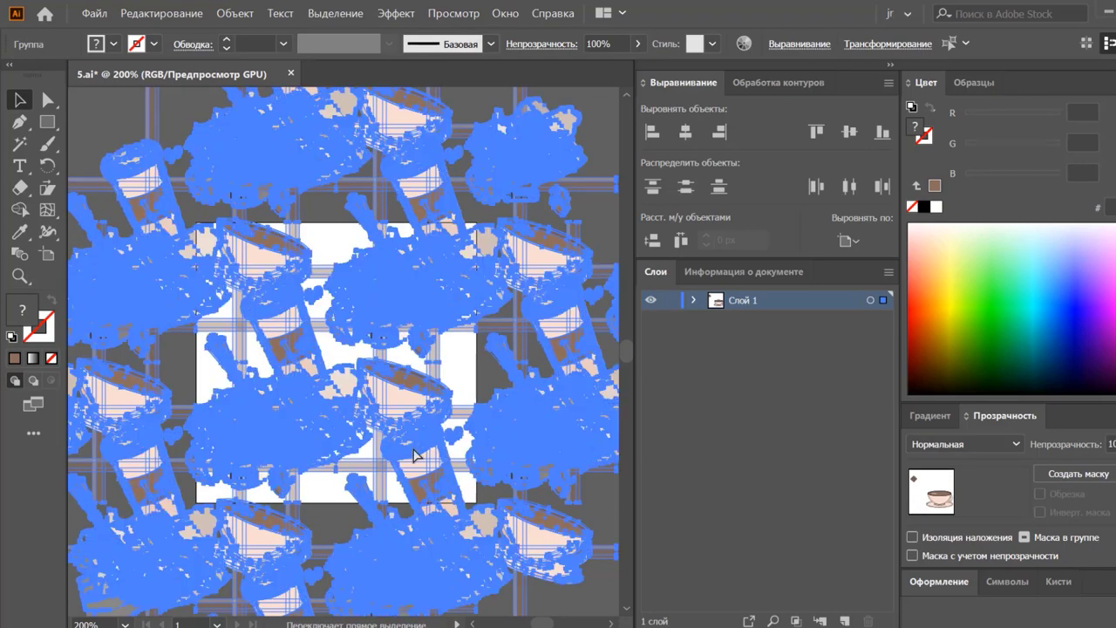
{"action": "key", "text": "ctrl+shift+a"}
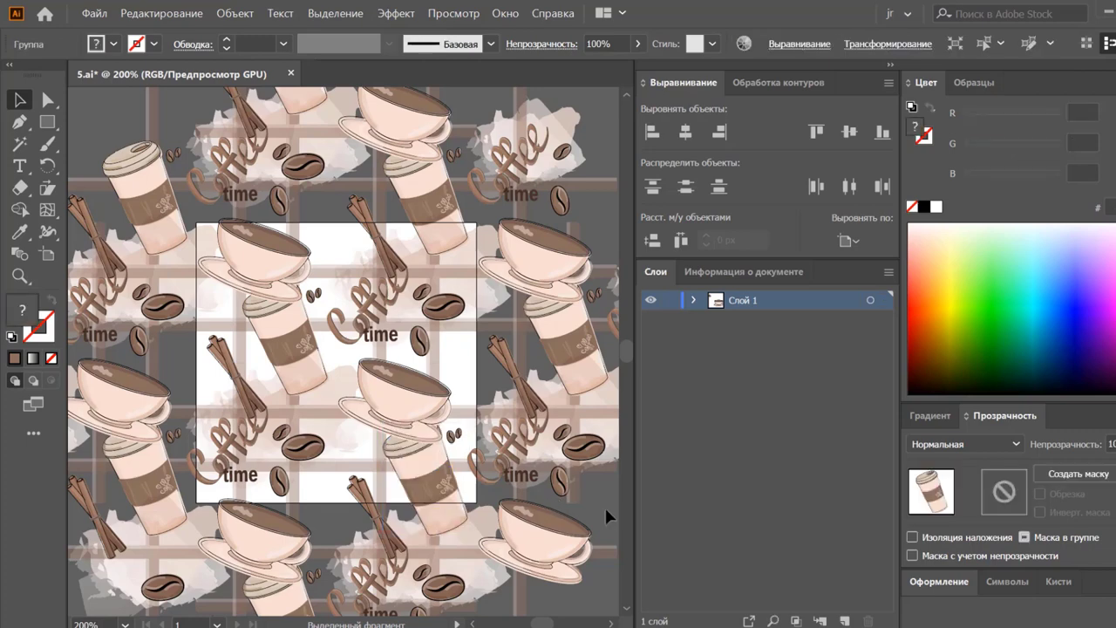
{"action": "key", "text": "ctrl+a"}
{"action": "key", "text": "ctrl+7"}
- Shrink the clipped artwork group so it sits inside the artboard
{"action": "left_click", "coordinate": [574, 474]}
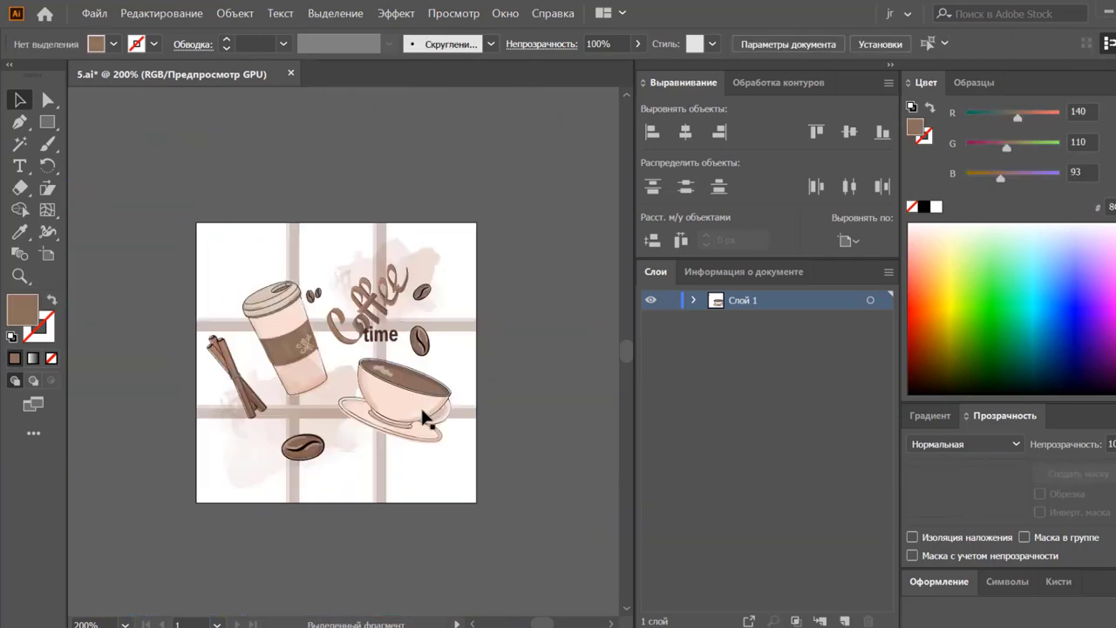
{"action": "left_click", "coordinate": [436, 414]}
{"action": "left_click_drag", "start_coordinate": [475, 362], "coordinate": [418, 349]}
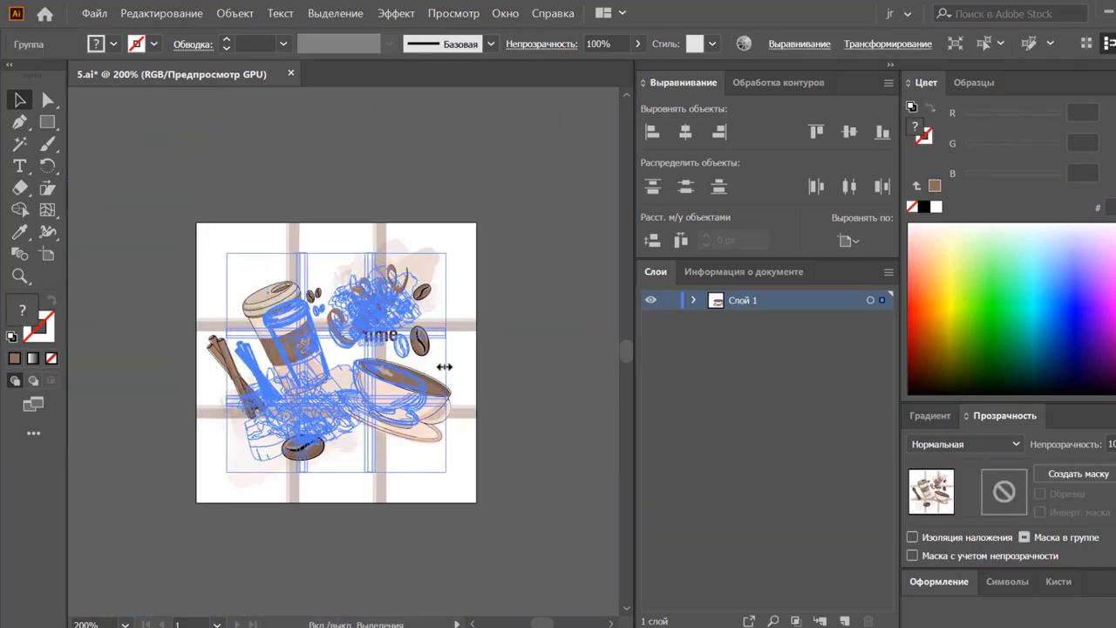
{"action": "key", "text": "ctrl+shift+a"}
{"action": "left_click", "coordinate": [414, 342]}
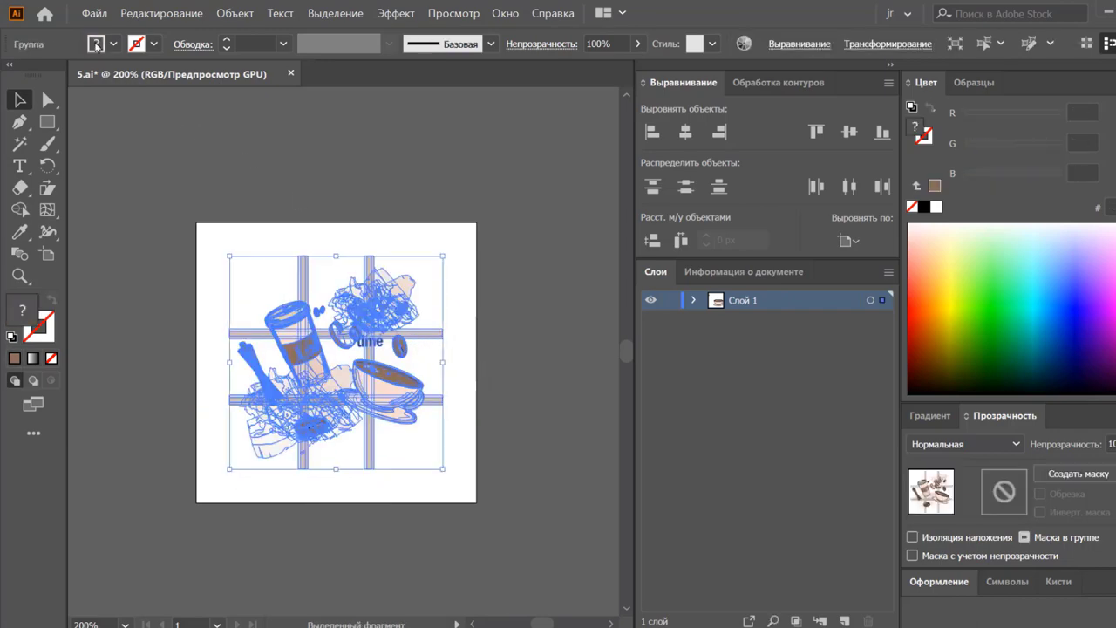
- Regenerate the repeating tile with magic_pattern_pro_v2 using the pattern 1 arrangement
{"action": "left_click", "coordinate": [94, 13]}
{"action": "mouse_move", "coordinate": [119, 298]}
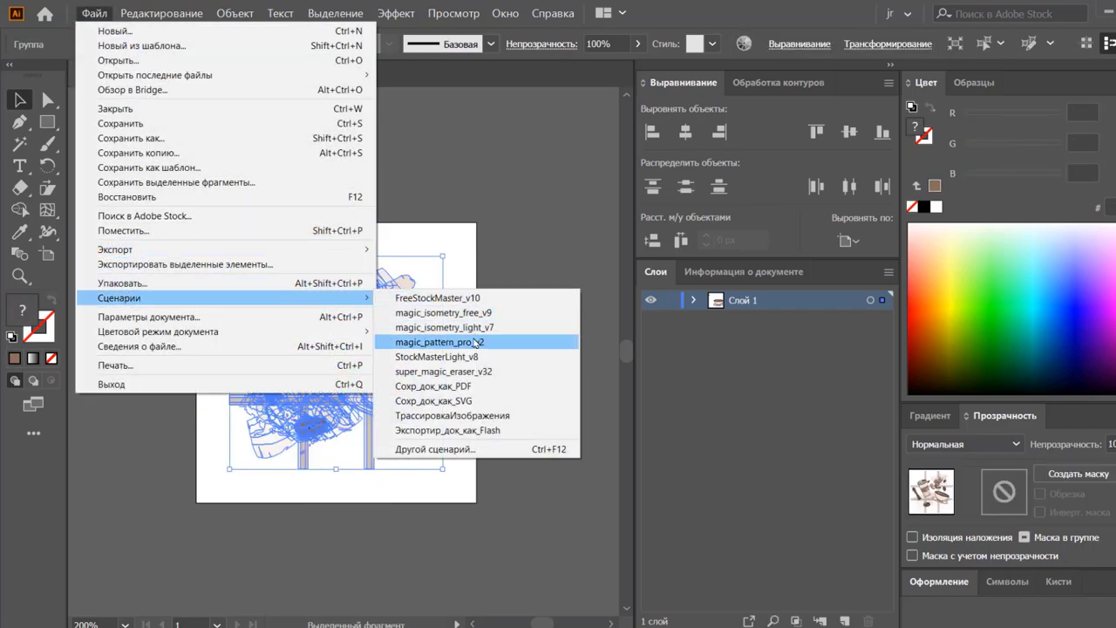
{"action": "left_click", "coordinate": [475, 342]}
{"action": "left_click", "coordinate": [545, 314]}
{"action": "left_click", "coordinate": [560, 366]}
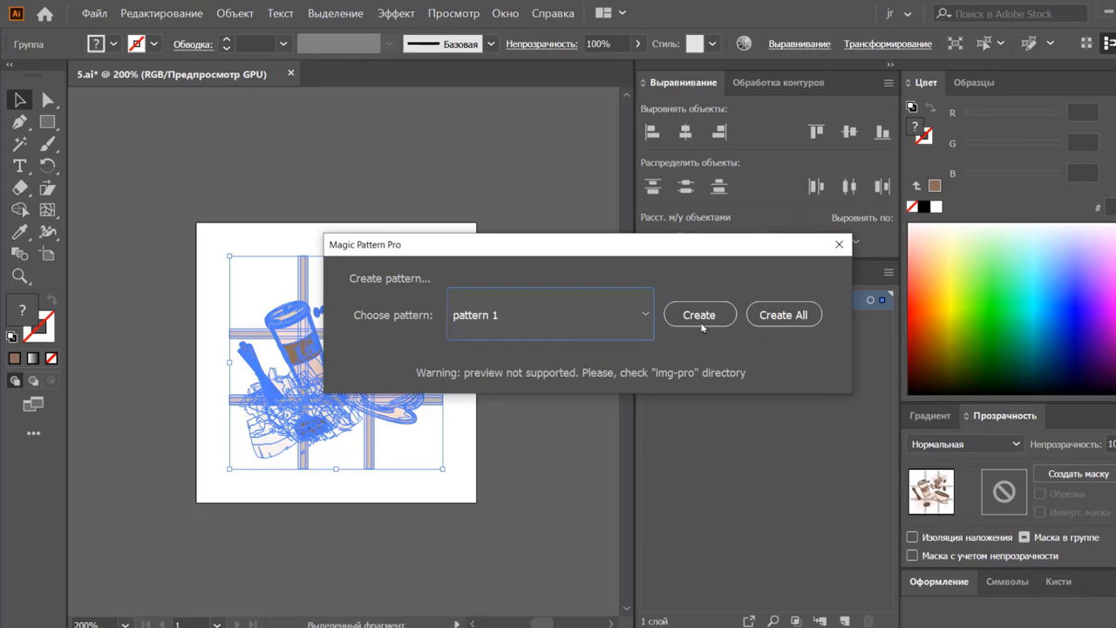
{"action": "left_click", "coordinate": [641, 321]}
{"action": "left_click", "coordinate": [567, 367]}
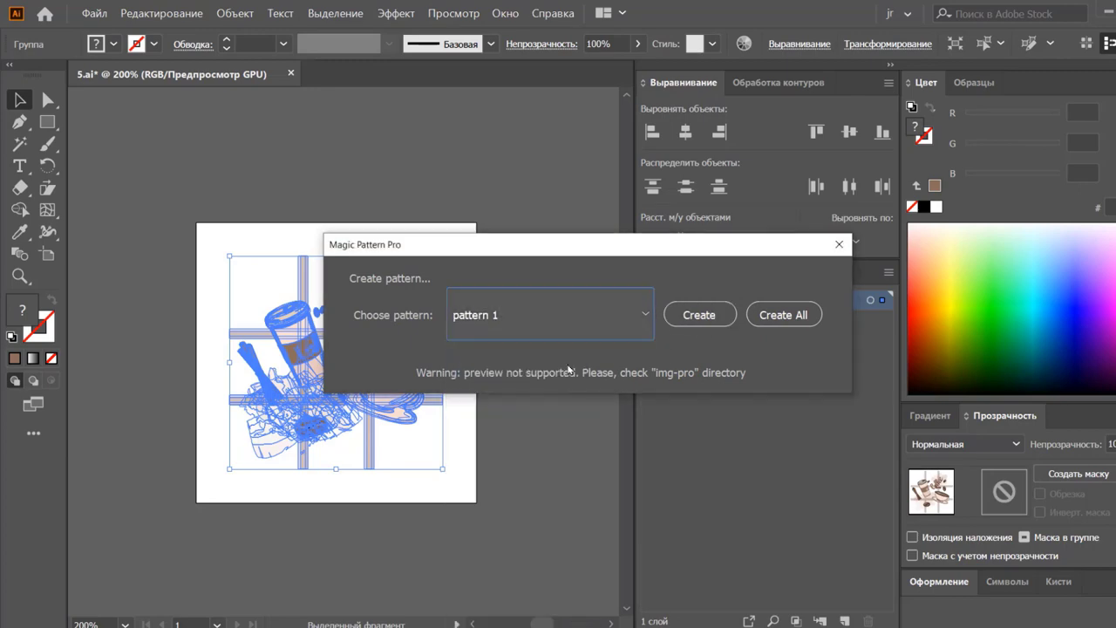
{"action": "left_click", "coordinate": [699, 315]}
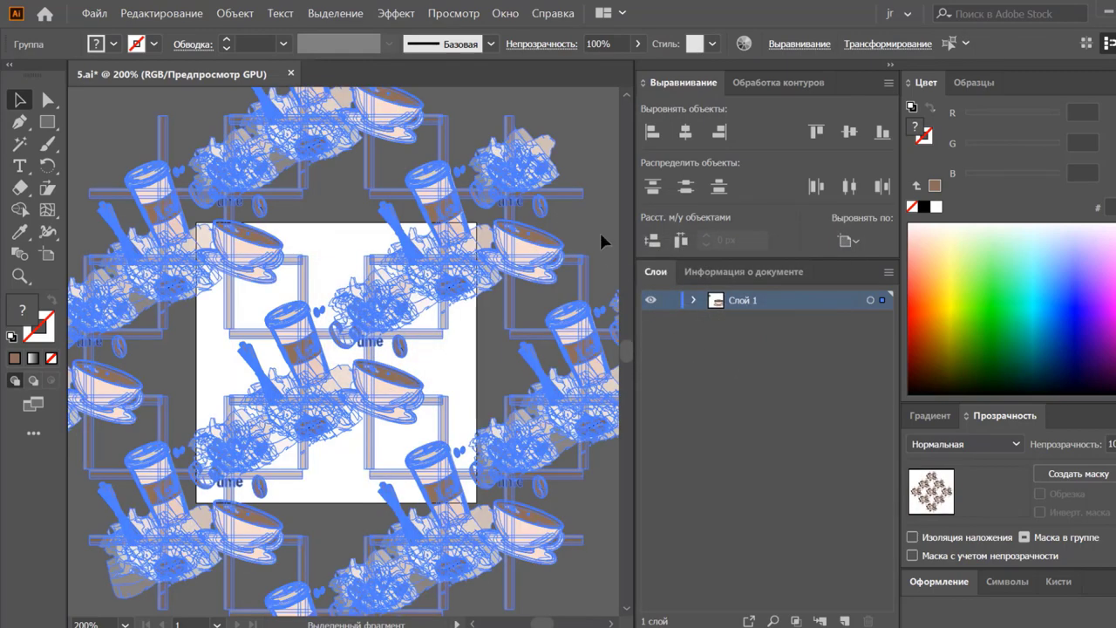
{"action": "left_click", "coordinate": [598, 227]}
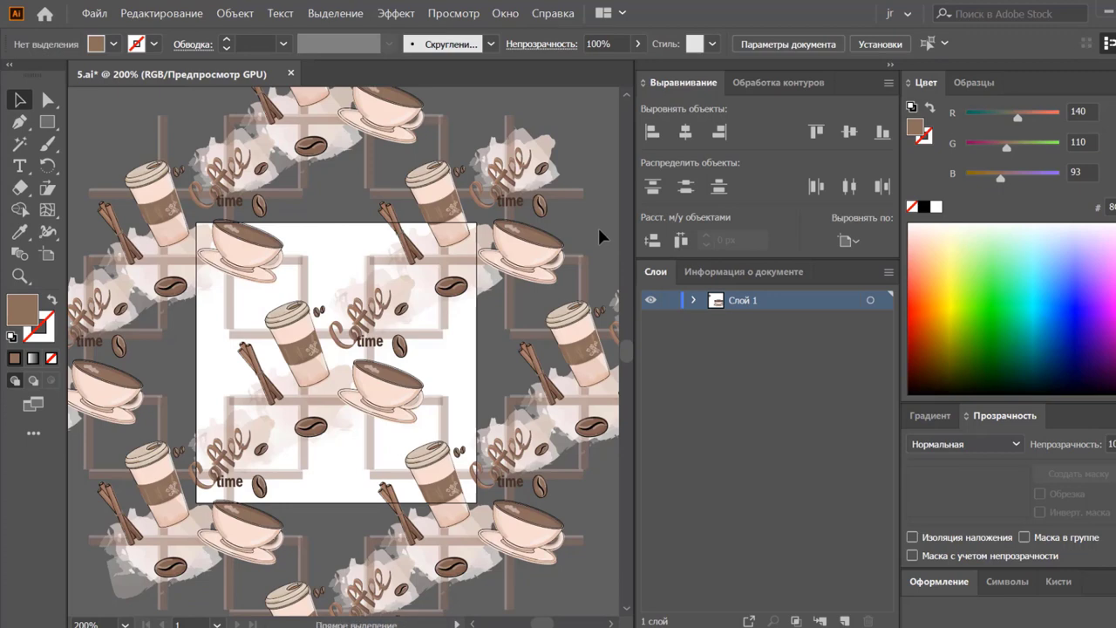
- Undo the pattern, enlarge the artwork to fill the artboard, and regenerate it with 'additional 1'
{"action": "key", "text": "ctrl+z"}
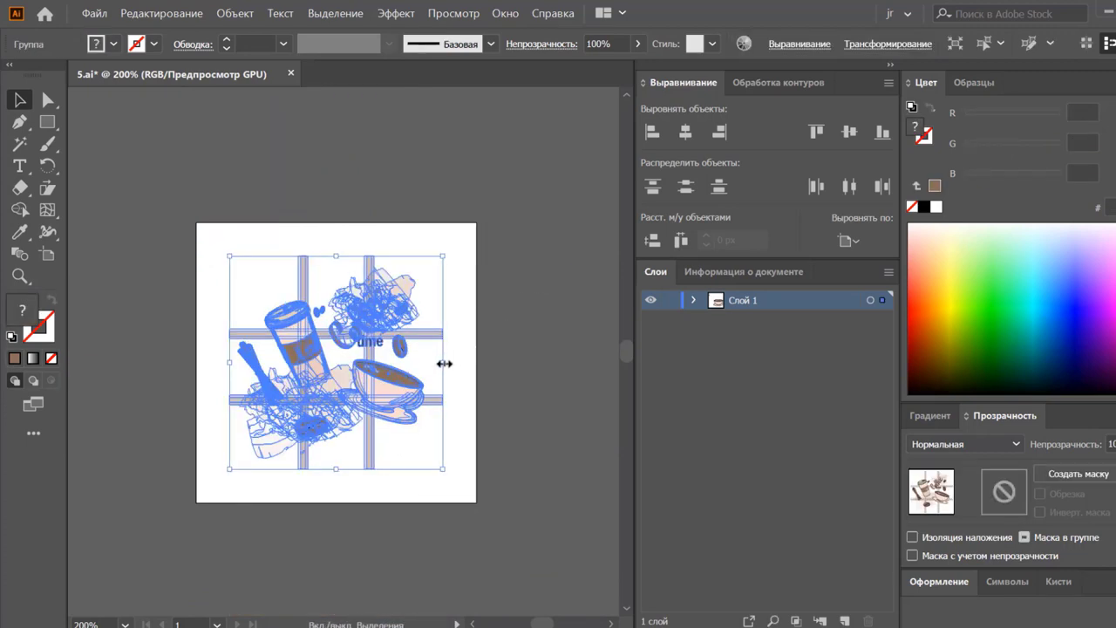
{"action": "left_click_drag", "start_coordinate": [443, 361], "coordinate": [477, 364]}
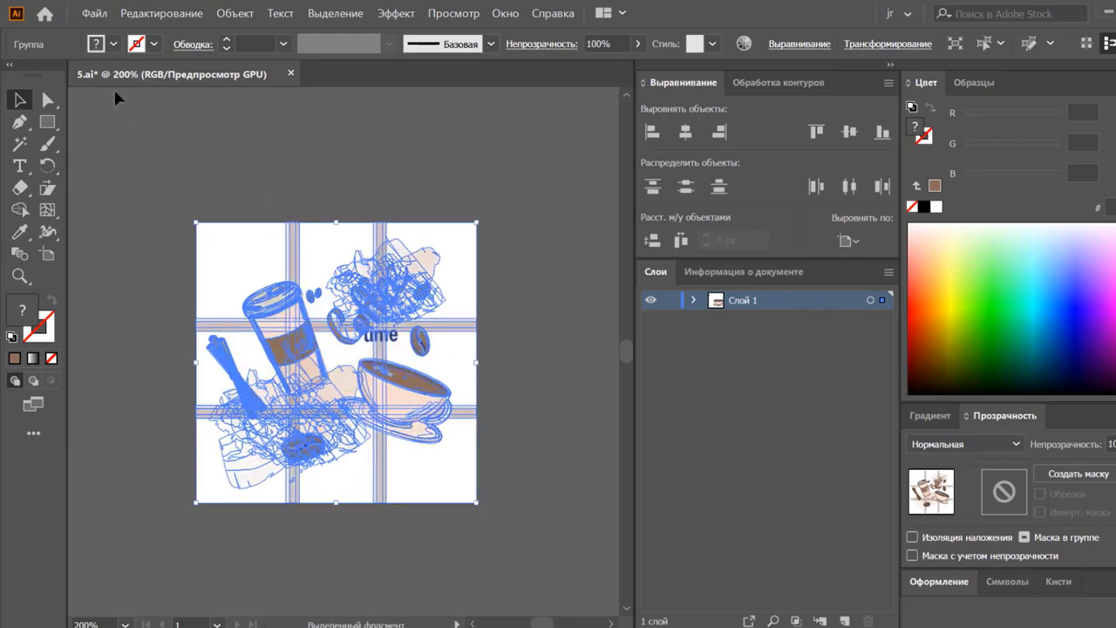
{"action": "left_click", "coordinate": [94, 13]}
{"action": "left_click", "coordinate": [458, 341]}
{"action": "left_click", "coordinate": [617, 309]}
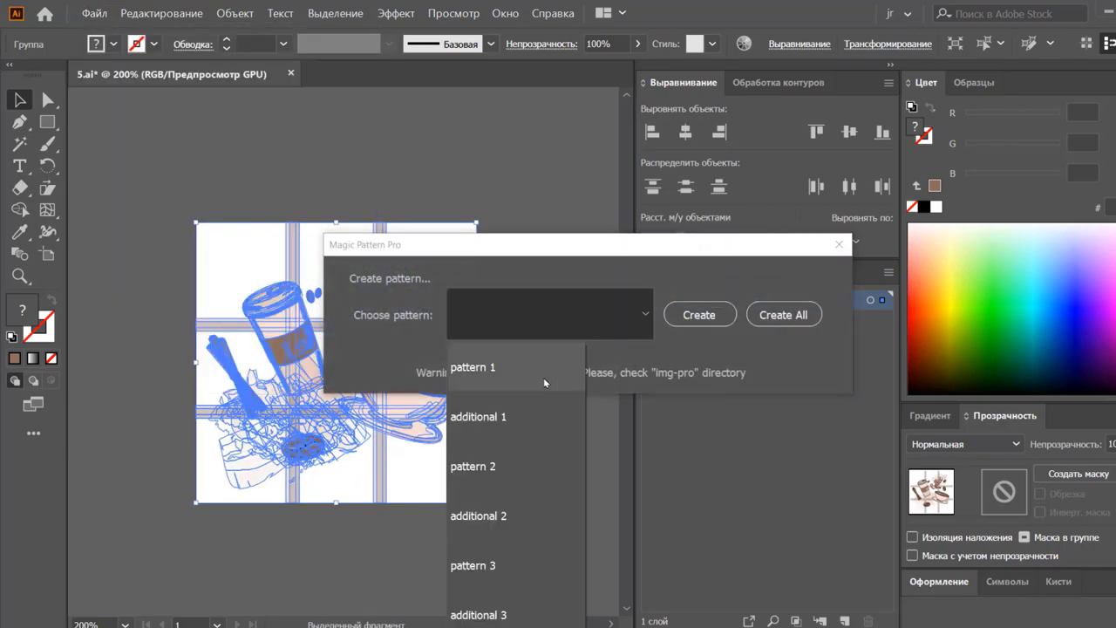
{"action": "left_click", "coordinate": [516, 417]}
{"action": "left_click", "coordinate": [710, 324]}
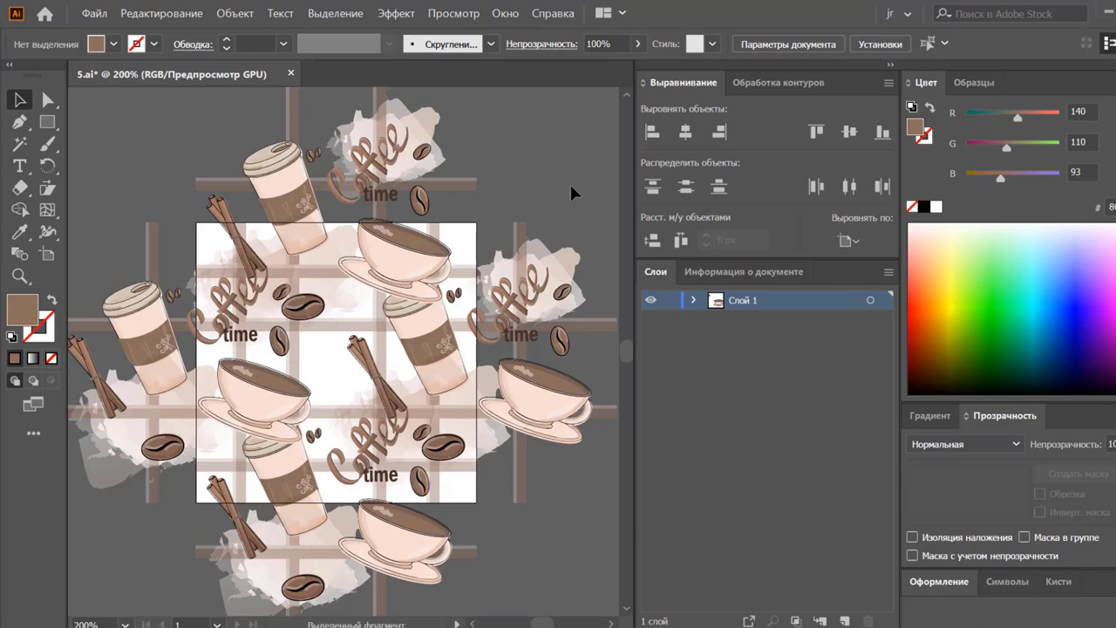
{"action": "left_click", "coordinate": [420, 354]}
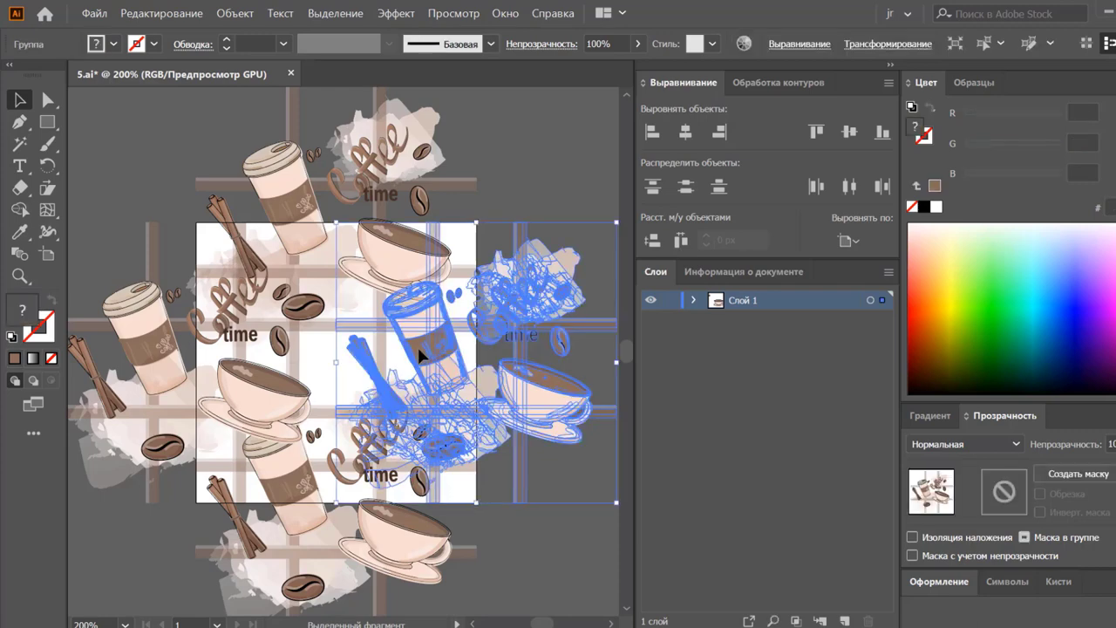
- Delete the coffee cup left of centre and paste a watercolour splash in its place
{"action": "left_click_drag", "start_coordinate": [420, 354], "coordinate": [420, 354]}
{"action": "left_click", "coordinate": [504, 182]}
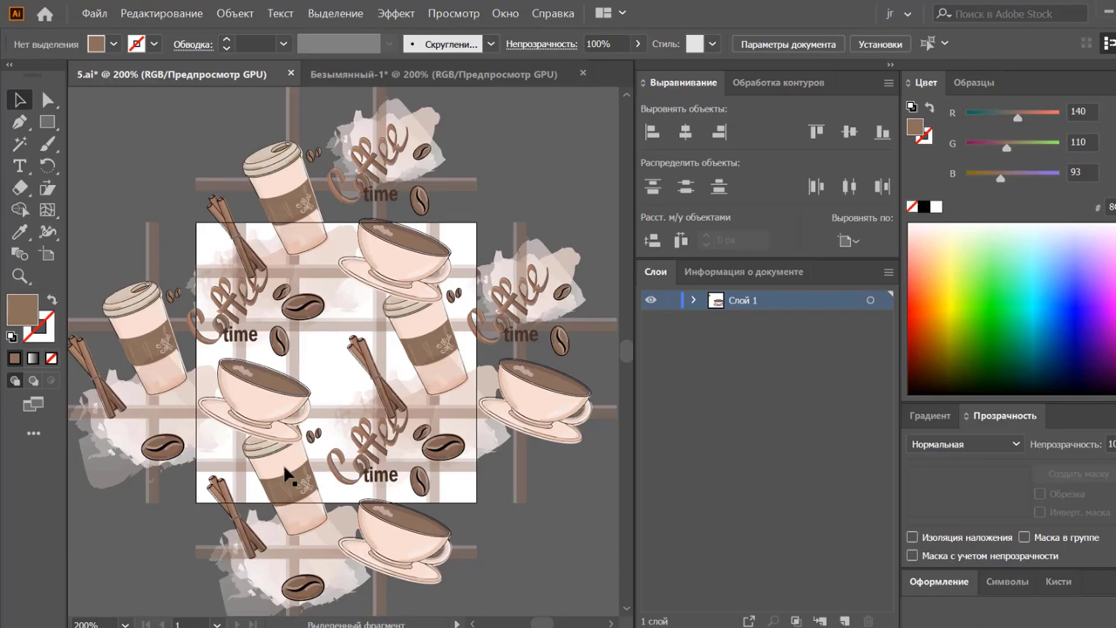
{"action": "left_click", "coordinate": [269, 395]}
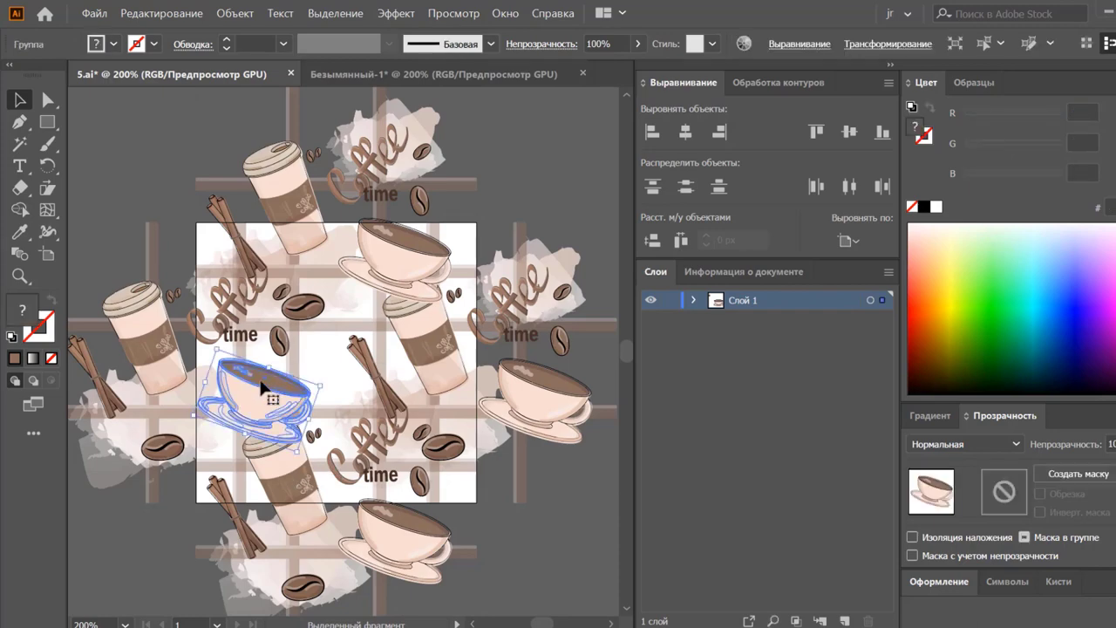
{"action": "key", "text": "Delete"}
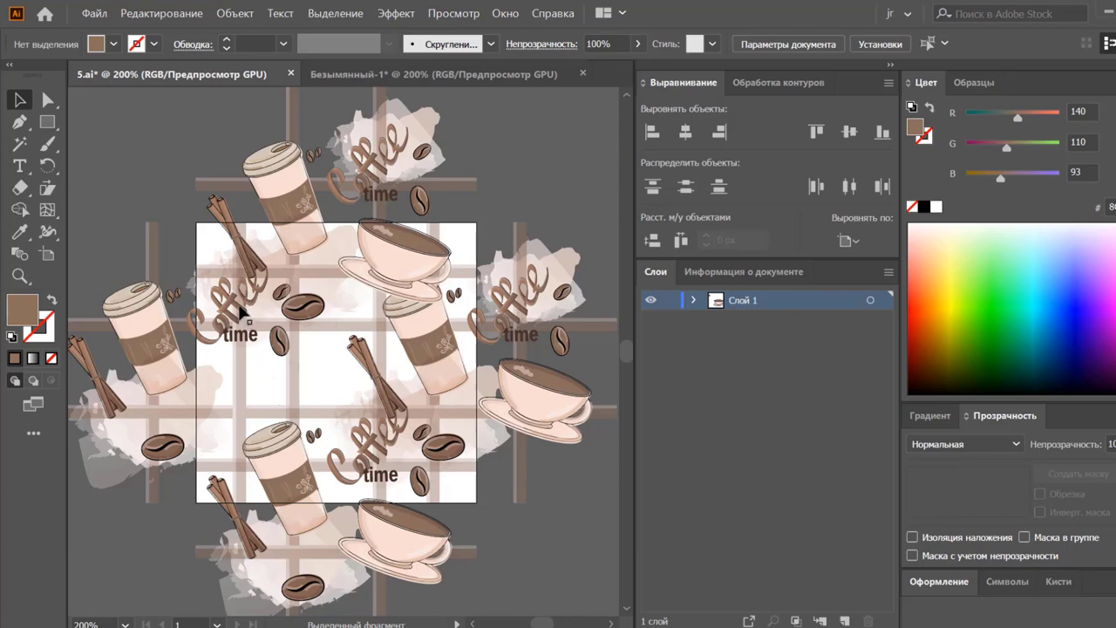
{"action": "key", "text": "ctrl+v"}
{"action": "mouse_move", "coordinate": [268, 361]}
{"action": "left_mouse_down"}
{"action": "mouse_move", "coordinate": [216, 340]}
{"action": "mouse_move", "coordinate": [273, 389]}
{"action": "left_mouse_up"}
- Move the Coffee time lettering down and right, and shift a coffee bean slightly
{"action": "left_click", "coordinate": [216, 344]}
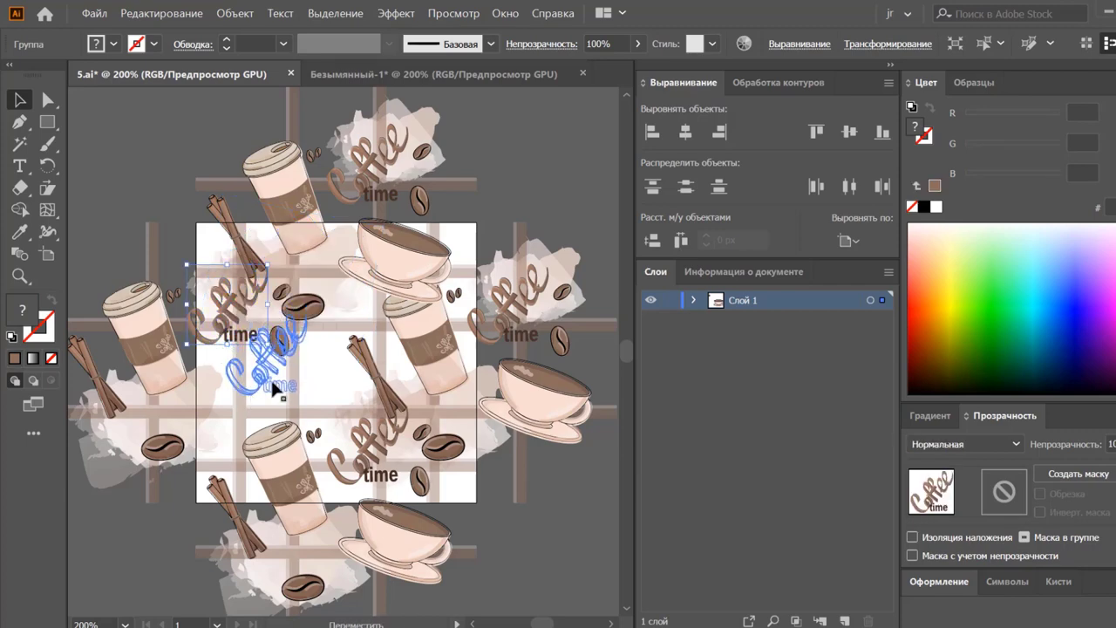
{"action": "left_click", "coordinate": [487, 339]}
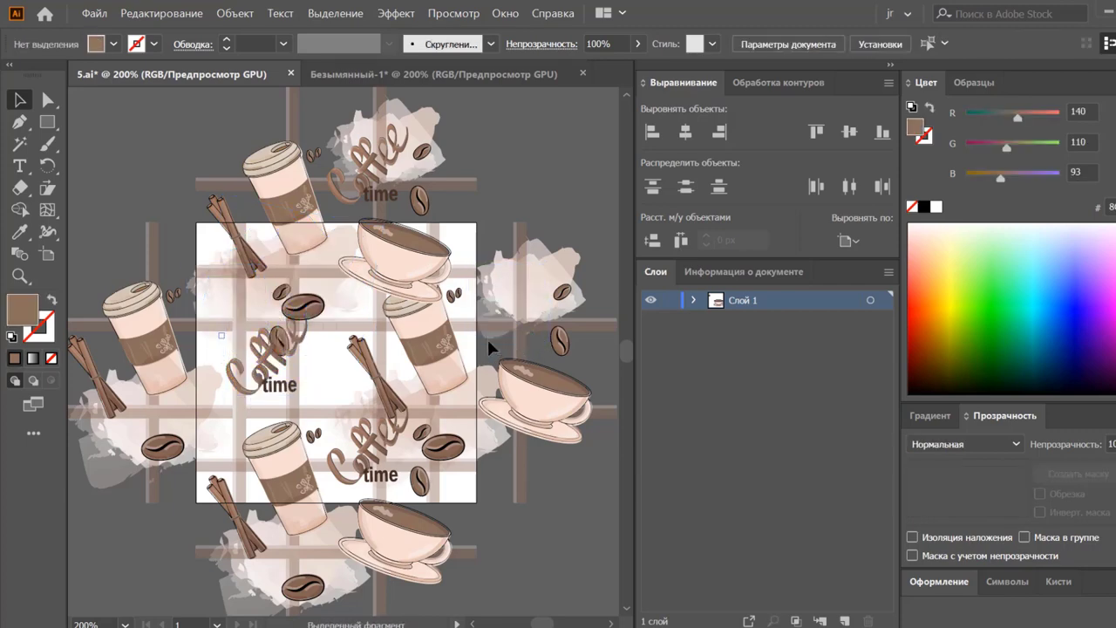
{"action": "mouse_move", "coordinate": [279, 349]}
{"action": "left_mouse_down"}
{"action": "mouse_move", "coordinate": [319, 381]}
{"action": "mouse_move", "coordinate": [273, 340]}
{"action": "mouse_move", "coordinate": [272, 367]}
{"action": "left_mouse_up"}
{"action": "left_click", "coordinate": [321, 378]}
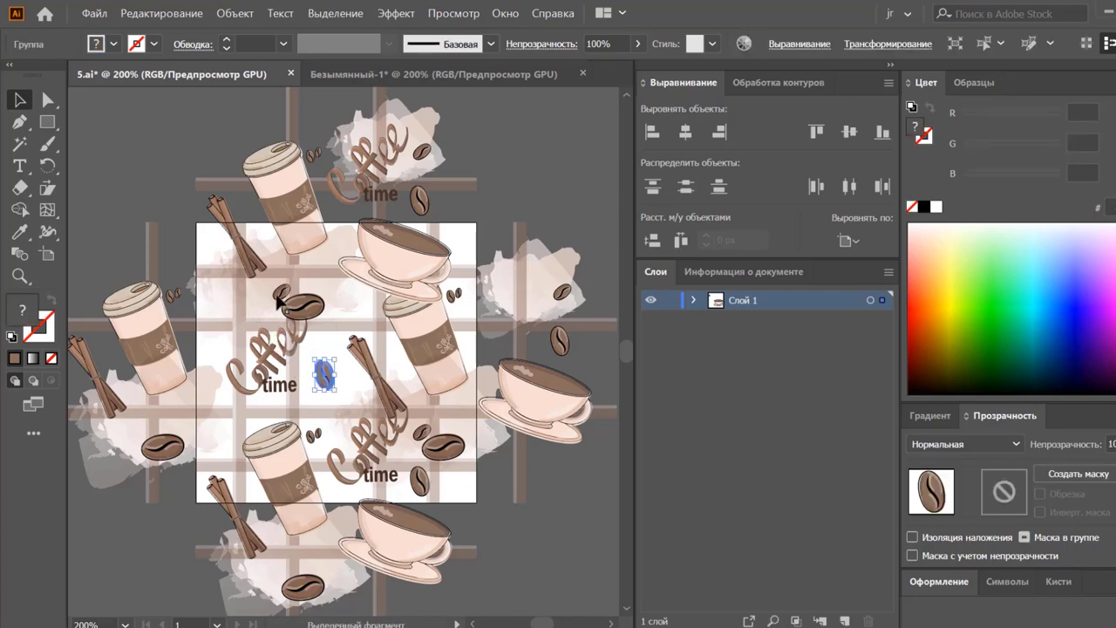
{"action": "left_click_drag", "start_coordinate": [301, 305], "coordinate": [301, 300]}
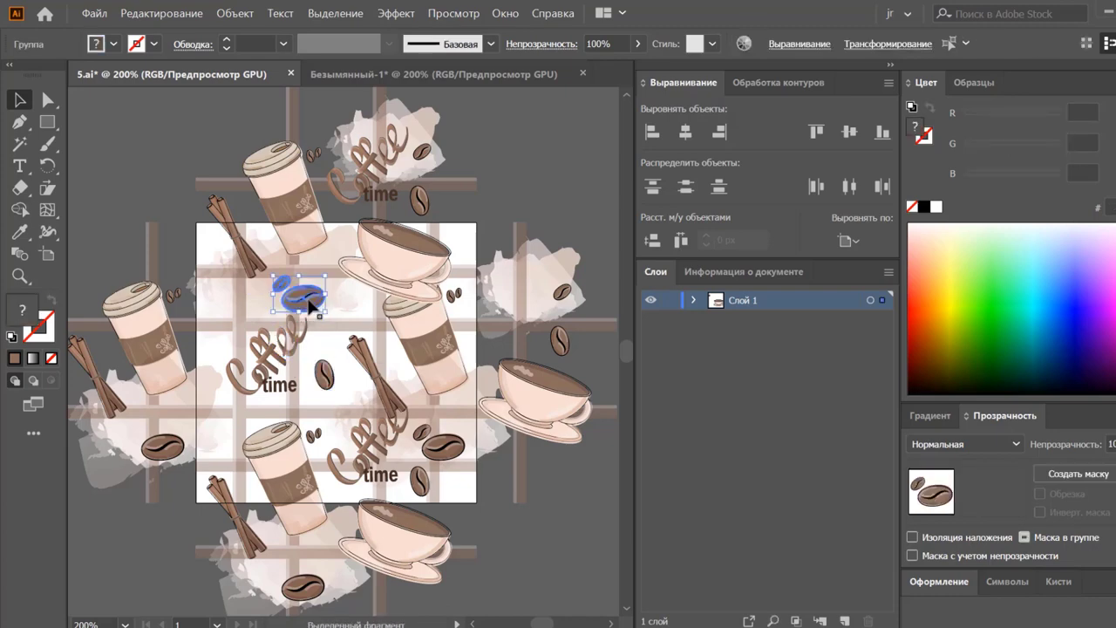
{"action": "left_click", "coordinate": [514, 212]}
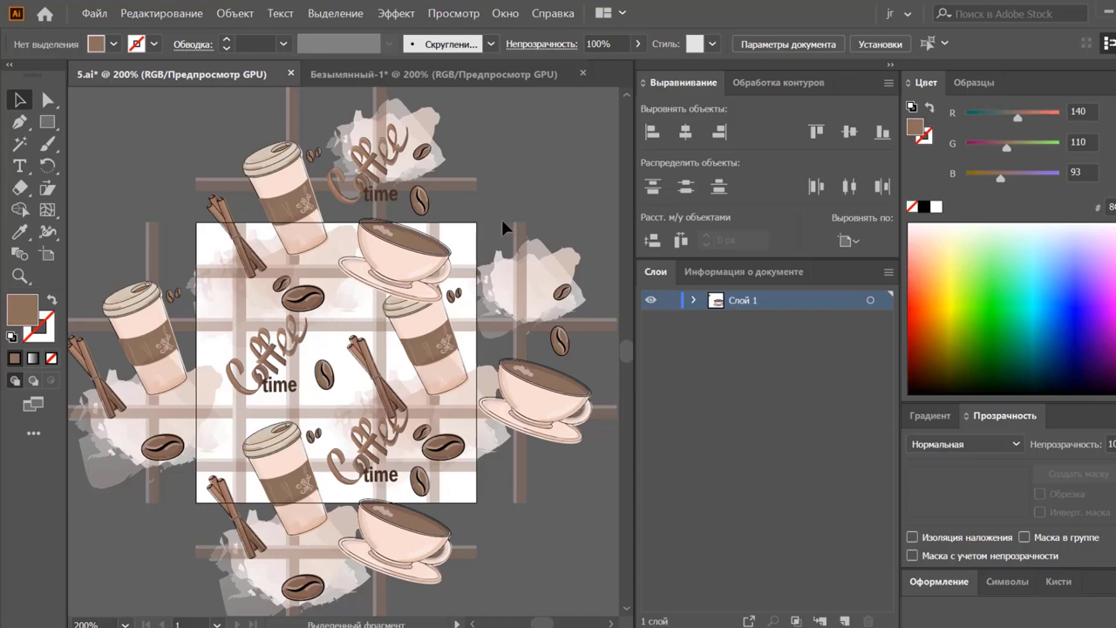
- Delete the upper Coffee time lettering and the bean and splash above the artboard
{"action": "left_click", "coordinate": [384, 175]}
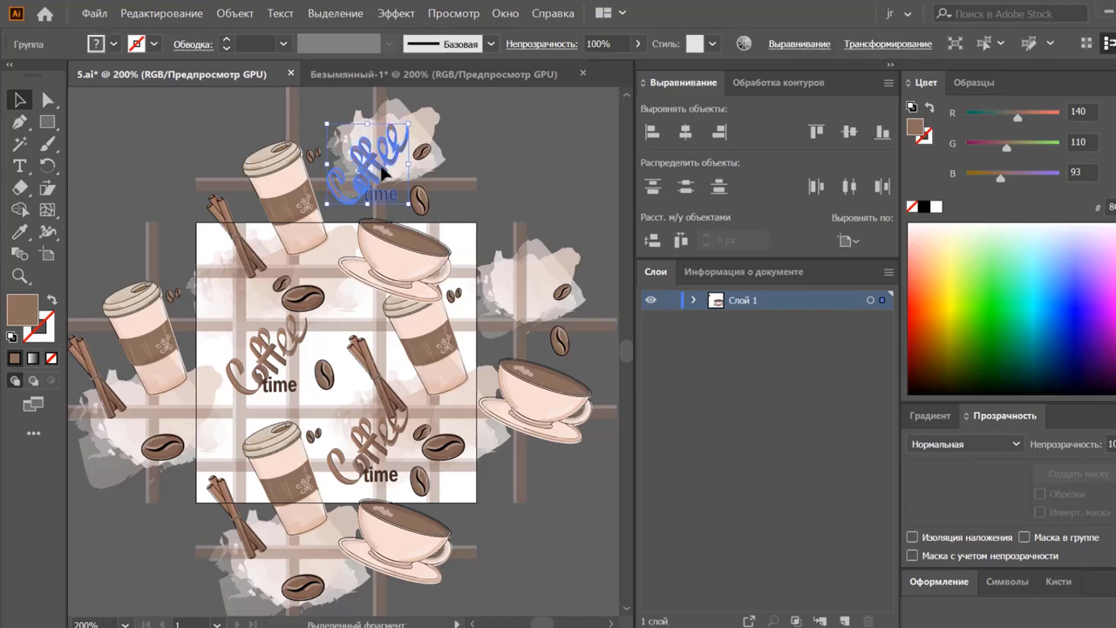
{"action": "key", "text": "Delete"}
{"action": "left_click", "coordinate": [421, 202]}
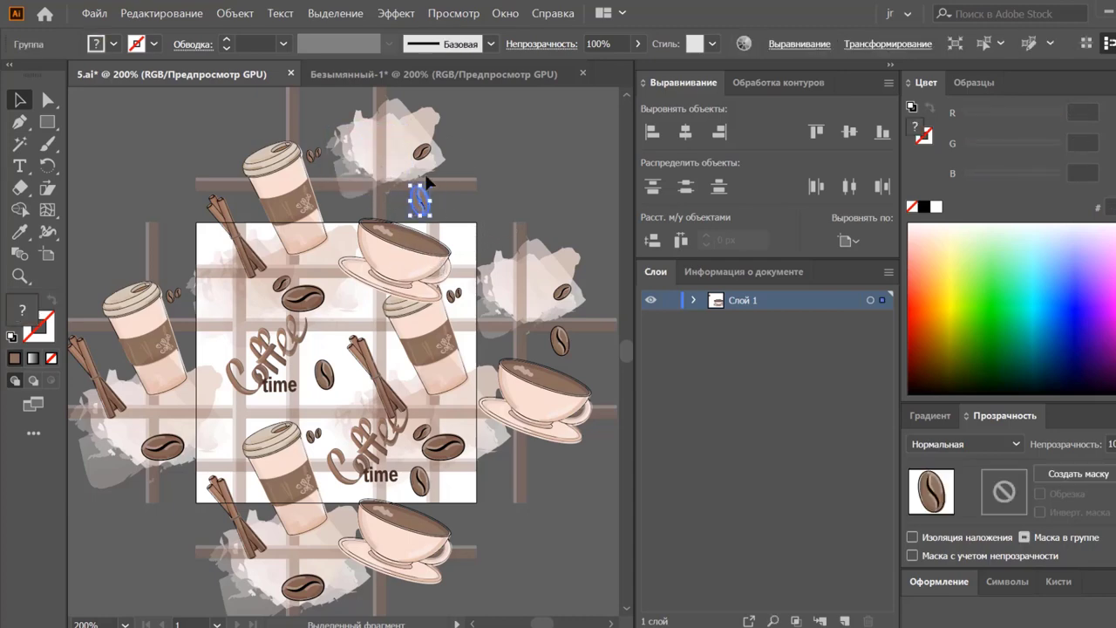
{"action": "left_click", "coordinate": [415, 208]}
{"action": "key", "text": "Delete"}
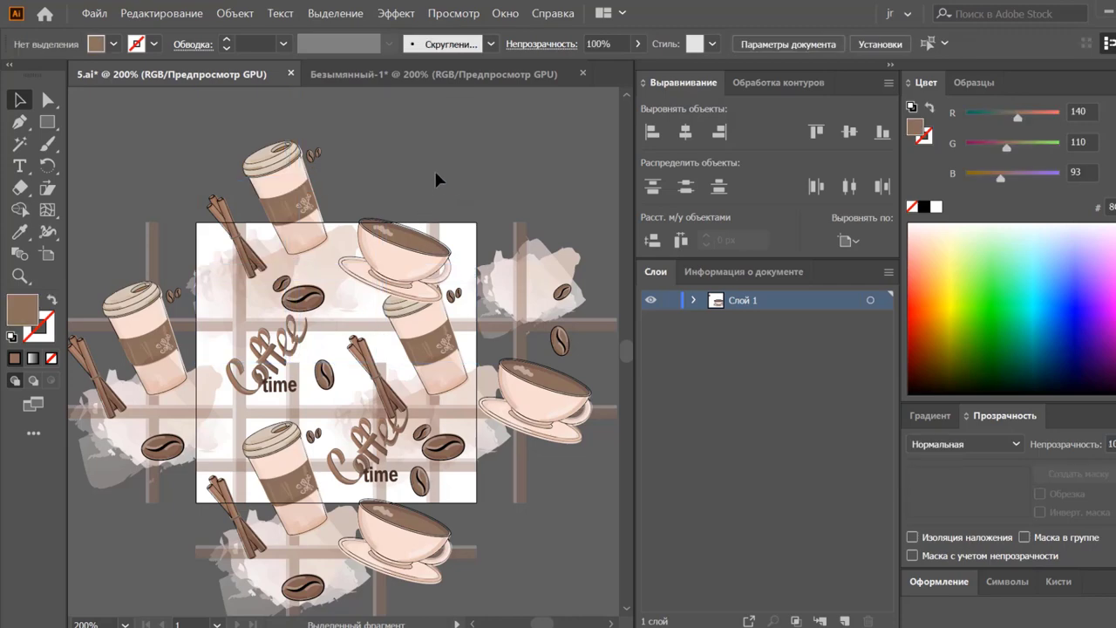
- Restore the last deletion, then remove the upper splash with its beans and the right coffee cup
{"action": "key", "text": "ctrl+z"}
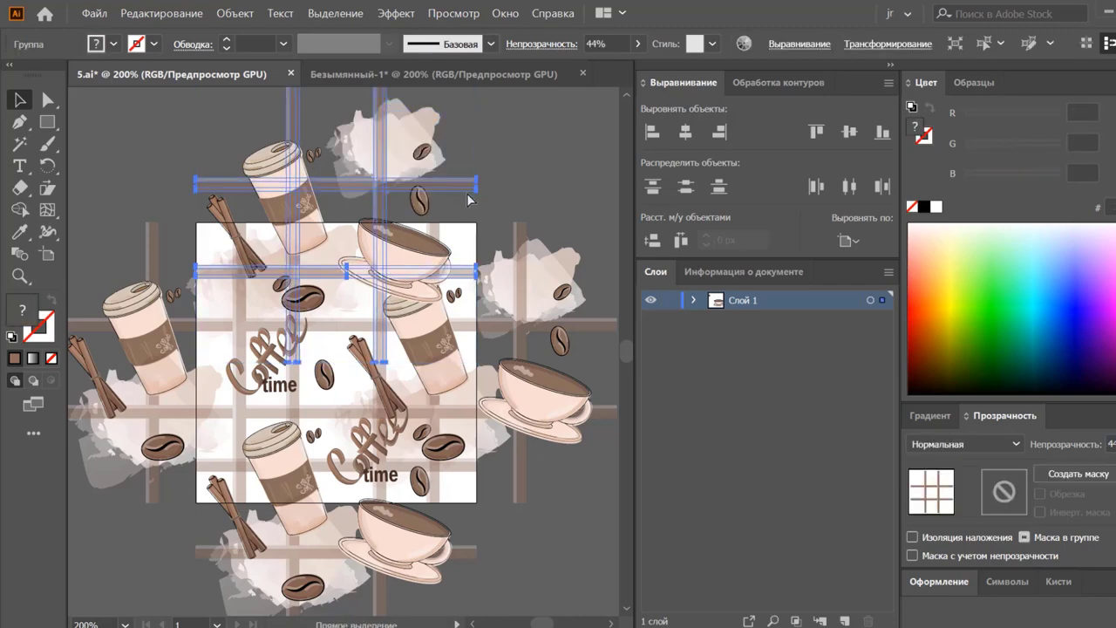
{"action": "left_click", "coordinate": [466, 192]}
{"action": "left_click", "coordinate": [389, 199]}
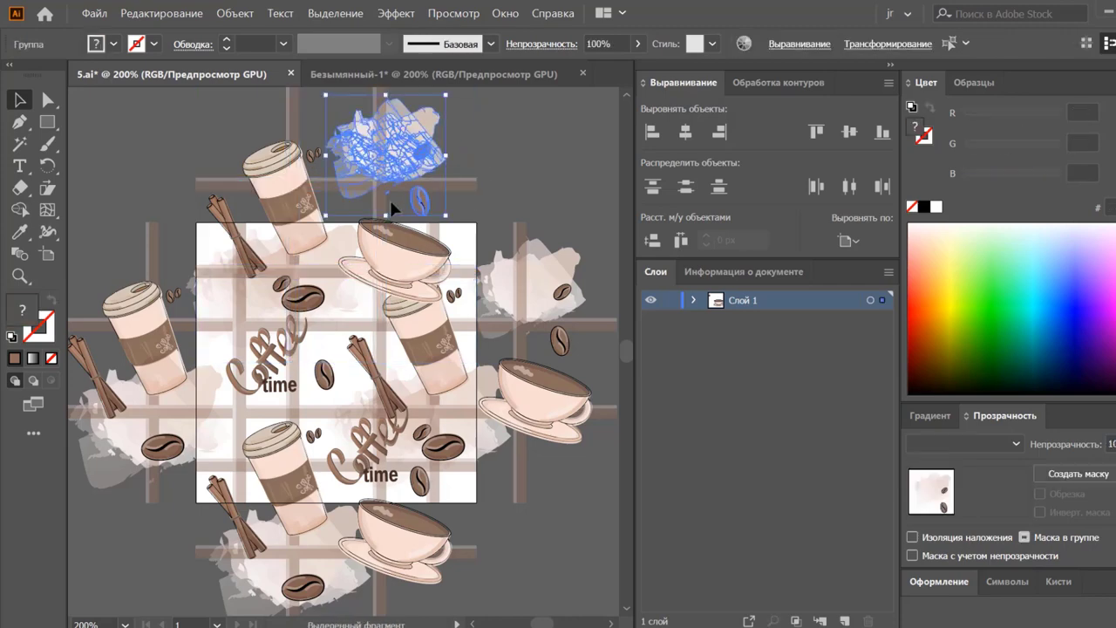
{"action": "key", "text": "Delete"}
{"action": "left_click", "coordinate": [426, 240]}
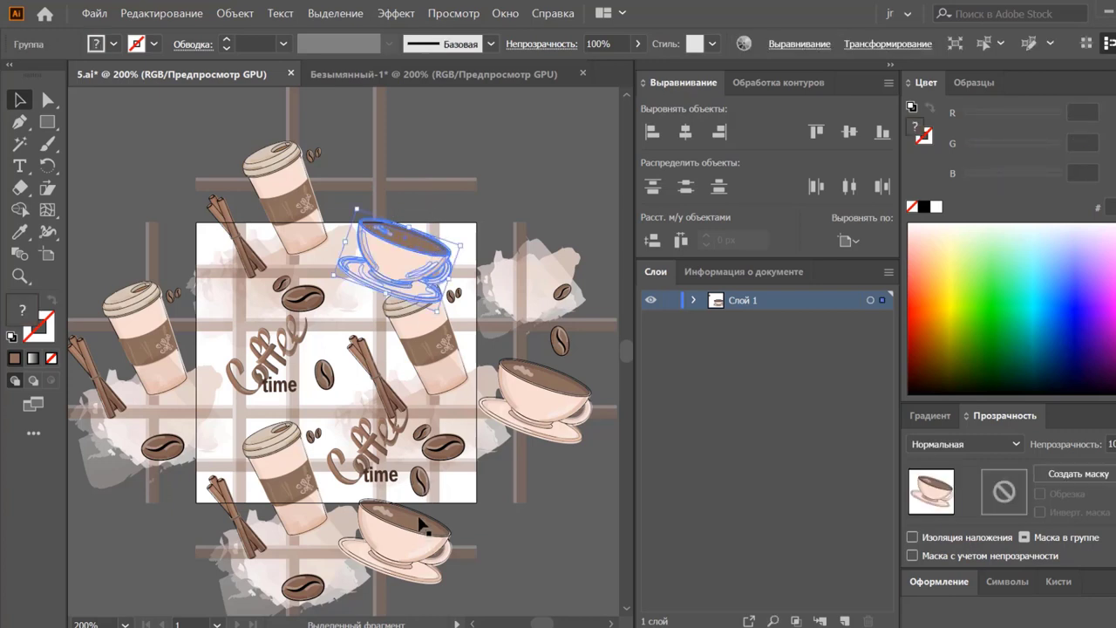
{"action": "left_click", "coordinate": [503, 517]}
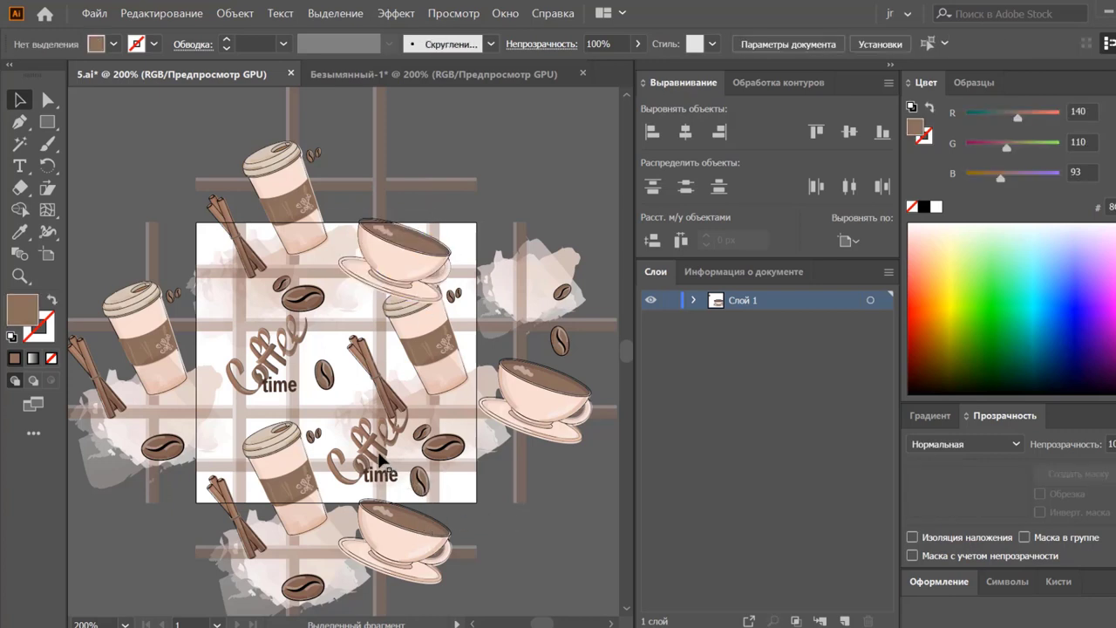
{"action": "left_click", "coordinate": [415, 360]}
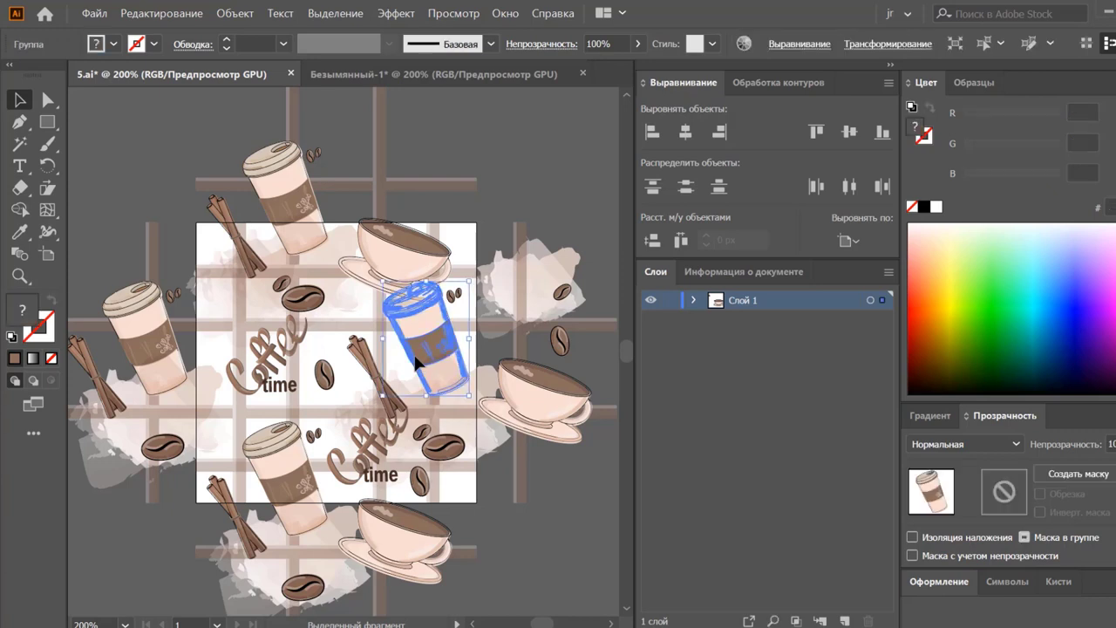
{"action": "key", "text": "Delete"}
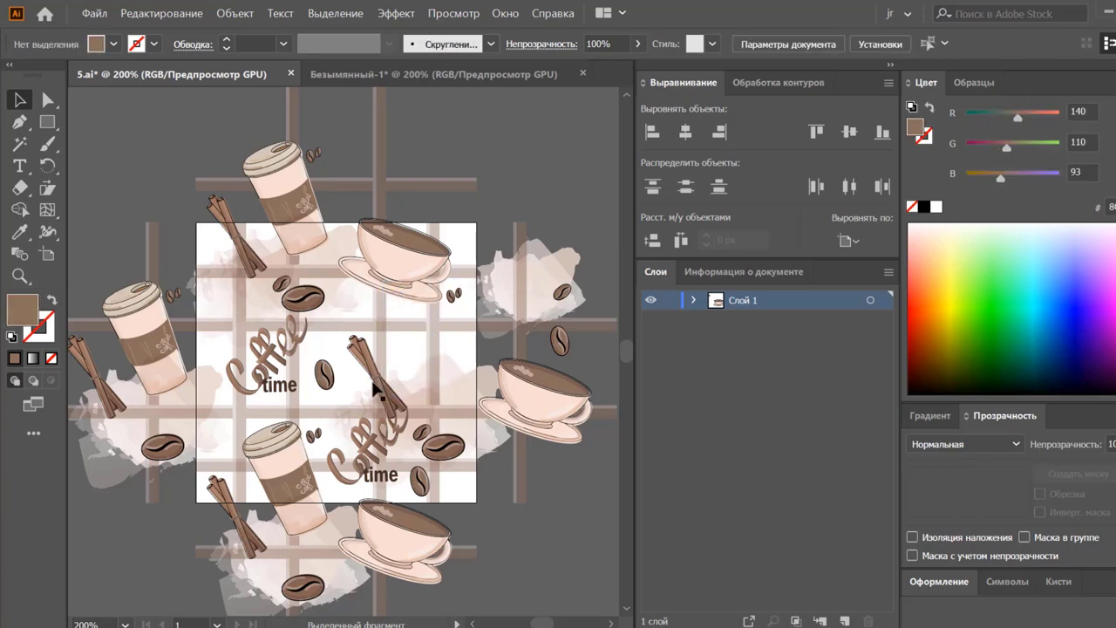
- Delete the stray splotch plus the coffee cup and beans past the right edge
{"action": "left_click", "coordinate": [422, 347]}
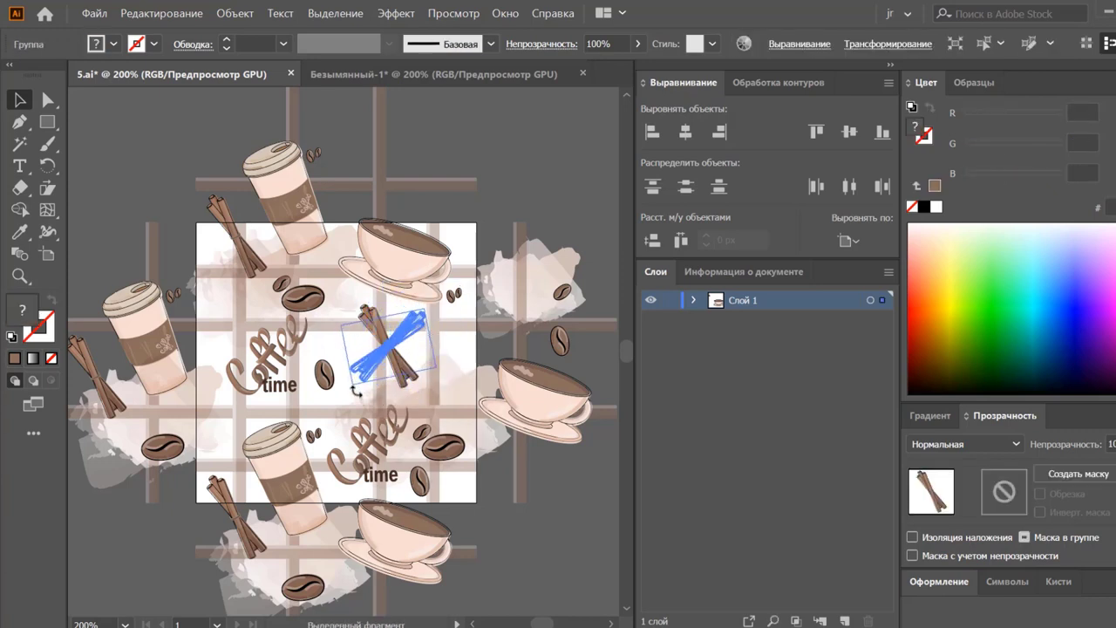
{"action": "left_click", "coordinate": [419, 404]}
{"action": "key", "text": "Delete"}
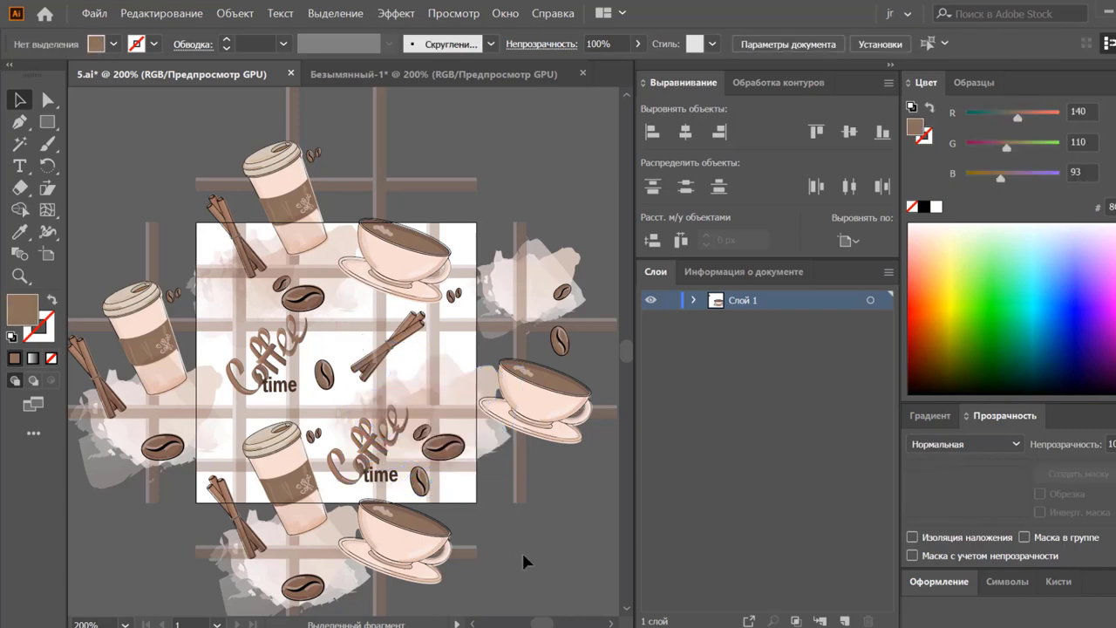
{"action": "left_click", "coordinate": [567, 410]}
{"action": "key", "text": "Delete"}
{"action": "left_click", "coordinate": [559, 338]}
{"action": "left_click", "coordinate": [562, 293], "text": "shift"}
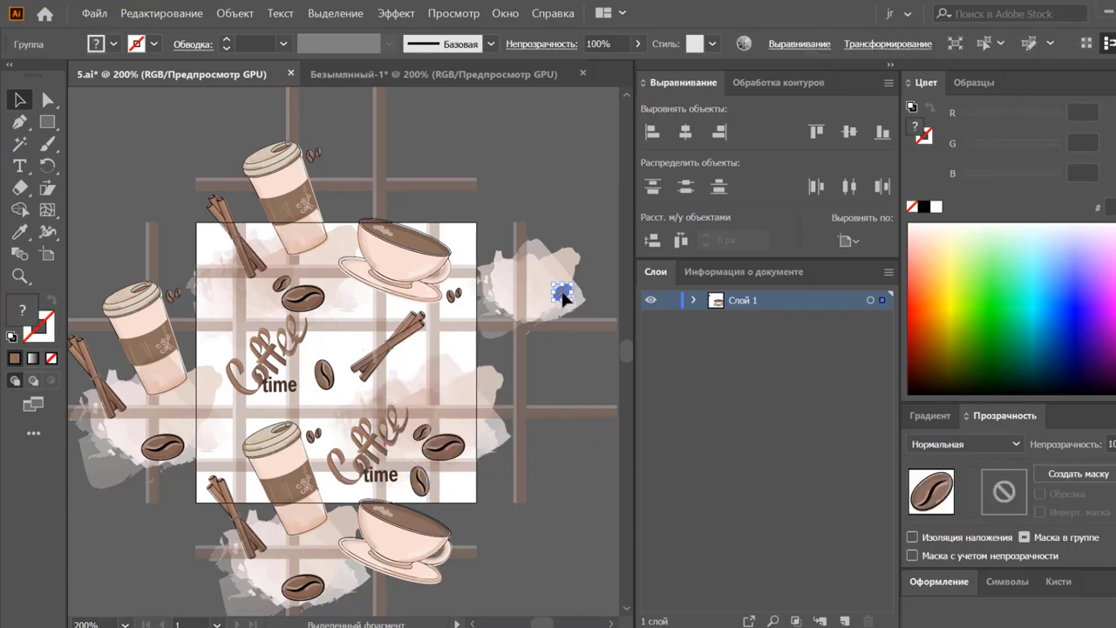
{"action": "key", "text": "Delete"}
- Delete the stray cup and beans past the left edge, restoring a wrongly deleted splotch
{"action": "left_click", "coordinate": [129, 356]}
{"action": "key", "text": "Delete"}
{"action": "left_click", "coordinate": [137, 460]}
{"action": "key", "text": "Delete"}
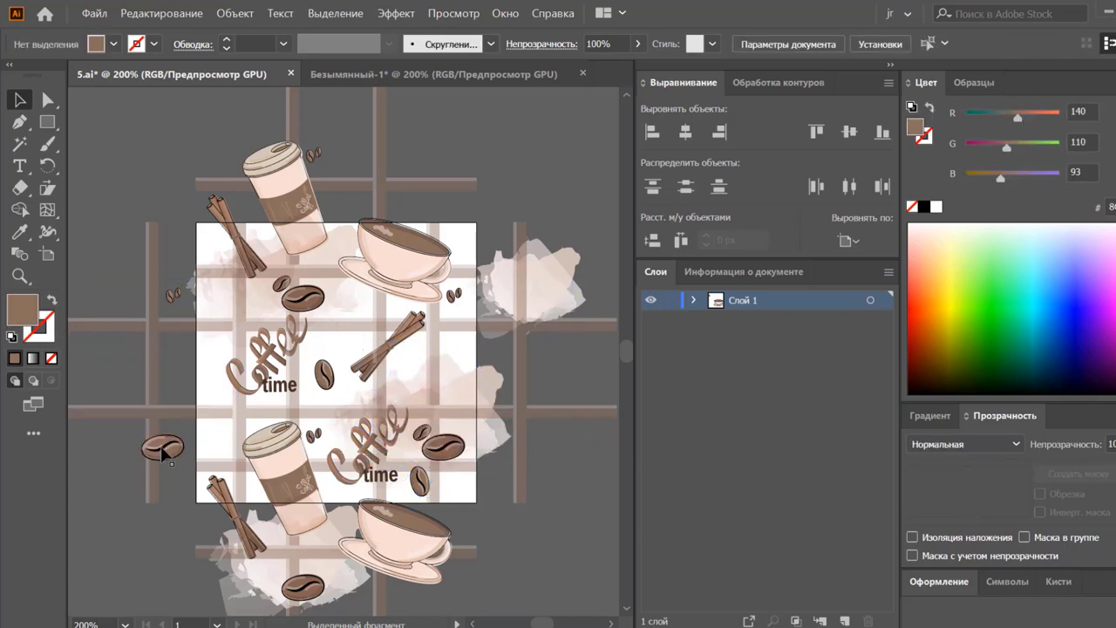
{"action": "key", "text": "ctrl+z"}
{"action": "left_click", "coordinate": [162, 452]}
{"action": "key", "text": "Delete"}
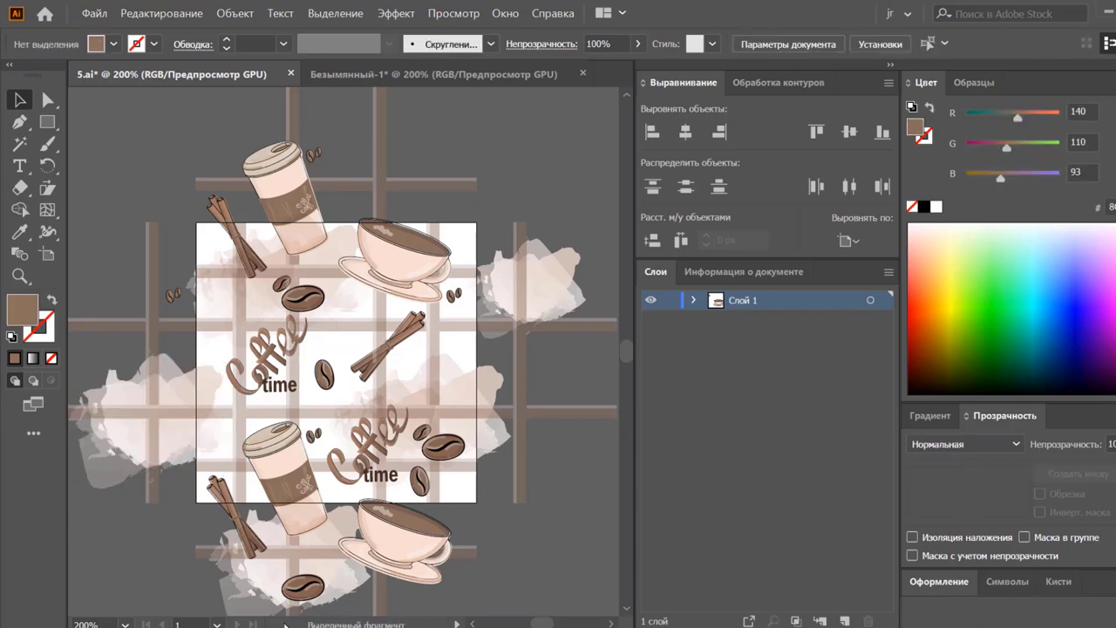
{"action": "left_click", "coordinate": [294, 587]}
{"action": "left_click", "coordinate": [299, 587]}
{"action": "left_click", "coordinate": [207, 596]}
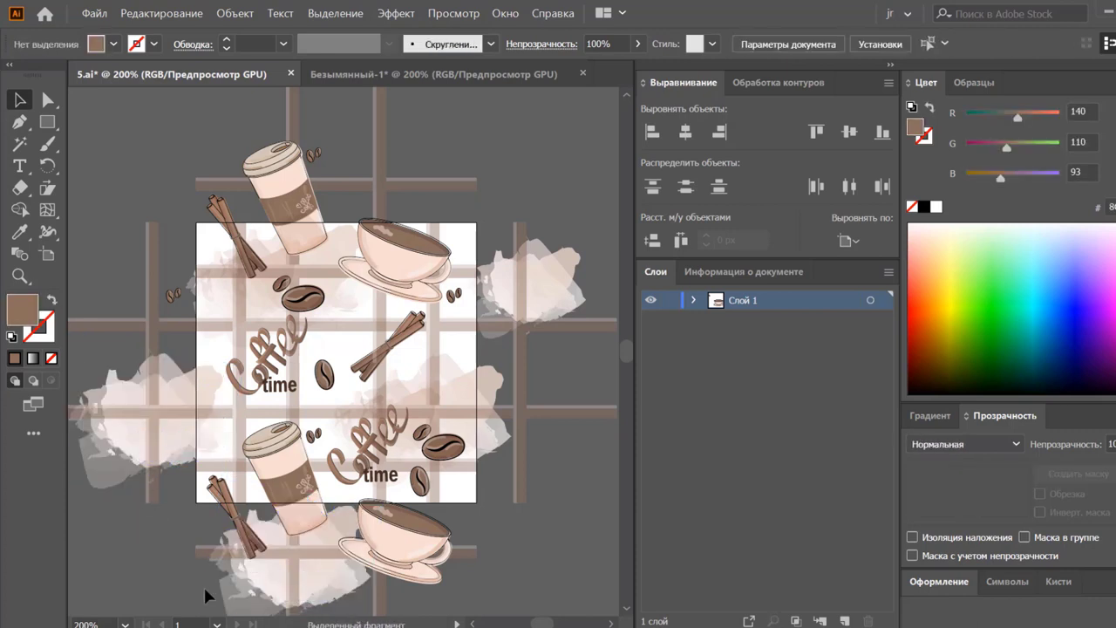
{"action": "scroll", "coordinate": [197, 576], "scroll_direction": "down", "scroll_amount": 3}
{"action": "scroll", "coordinate": [197, 577], "scroll_direction": "up", "scroll_amount": 2}
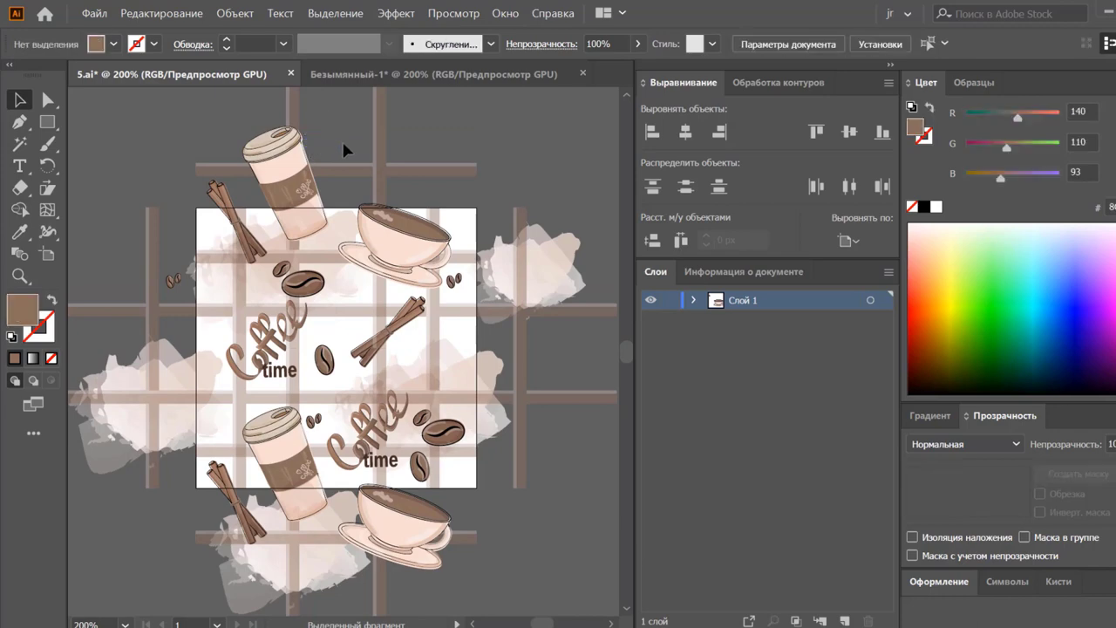
- Delete the leftover left-edge beans and create a 100 × 100 px rectangle
{"action": "left_click", "coordinate": [178, 285]}
{"action": "key", "text": "Delete"}
{"action": "left_click", "coordinate": [48, 122]}
{"action": "left_click", "coordinate": [139, 129]}
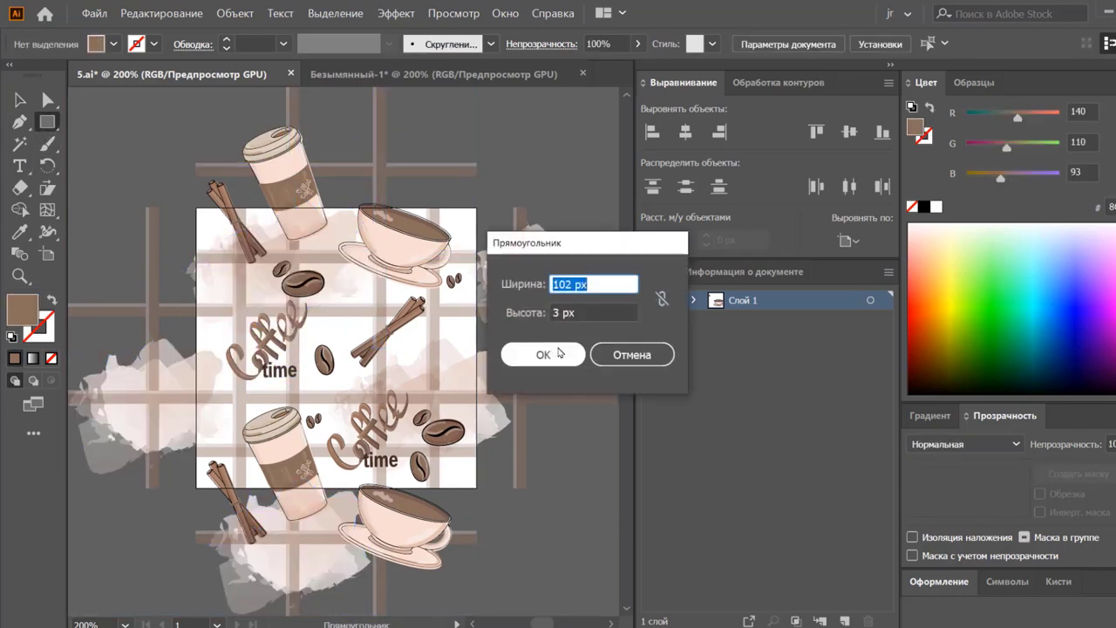
{"action": "type", "text": "100"}
{"action": "key", "text": "Tab"}
{"action": "type", "text": "10"}
{"action": "left_click", "coordinate": [559, 352]}
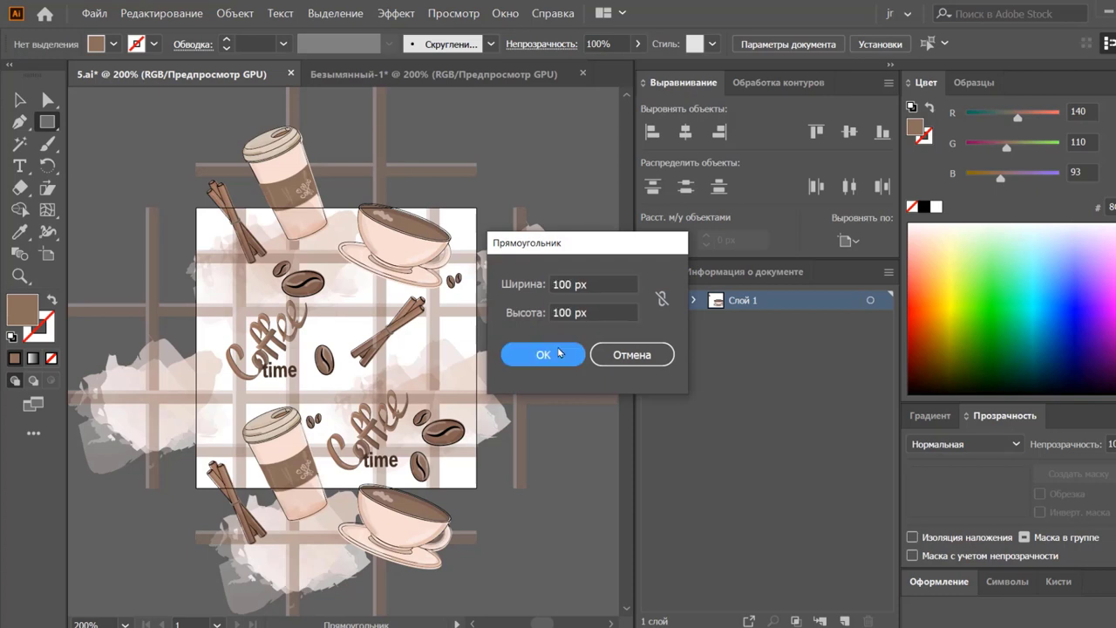
- Centre the square horizontally and vertically on the artboard
{"action": "left_click", "coordinate": [685, 131]}
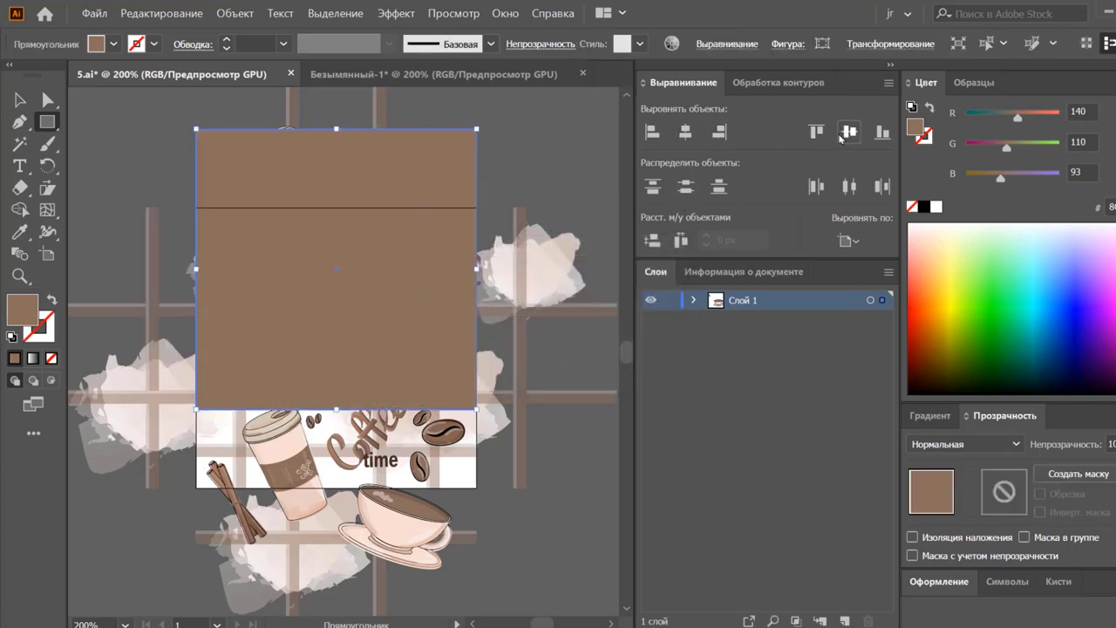
{"action": "left_click", "coordinate": [849, 131]}
{"action": "left_click", "coordinate": [19, 99]}
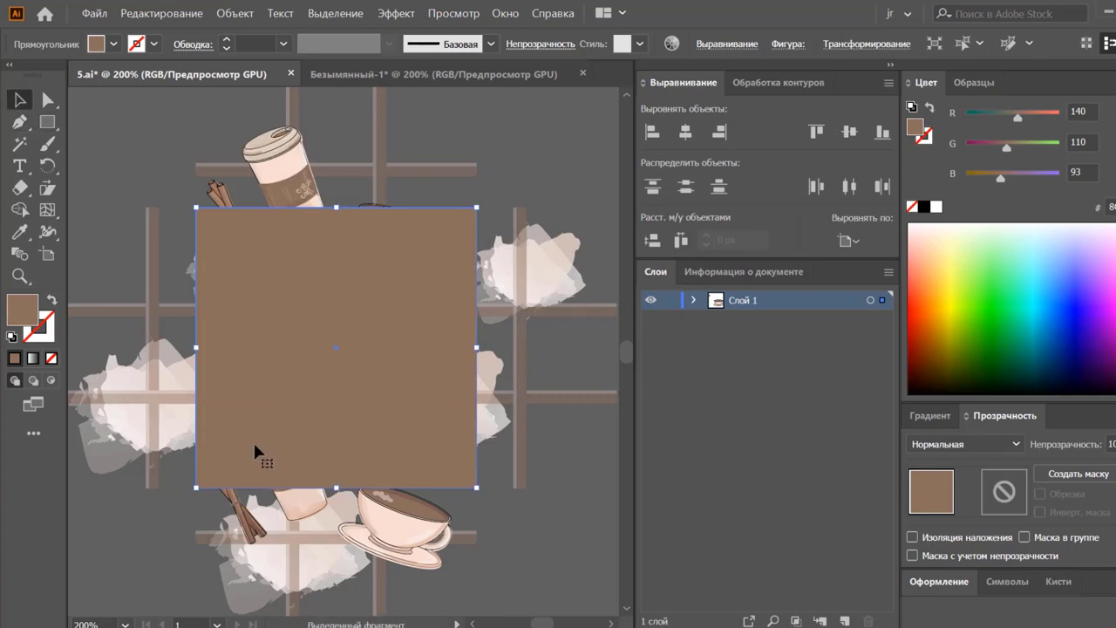
- Keep the brown square on top, select everything, and clip the coffee artwork to it with Ctrl+7
{"action": "key", "text": "ctrl+shift+bracketleft"}
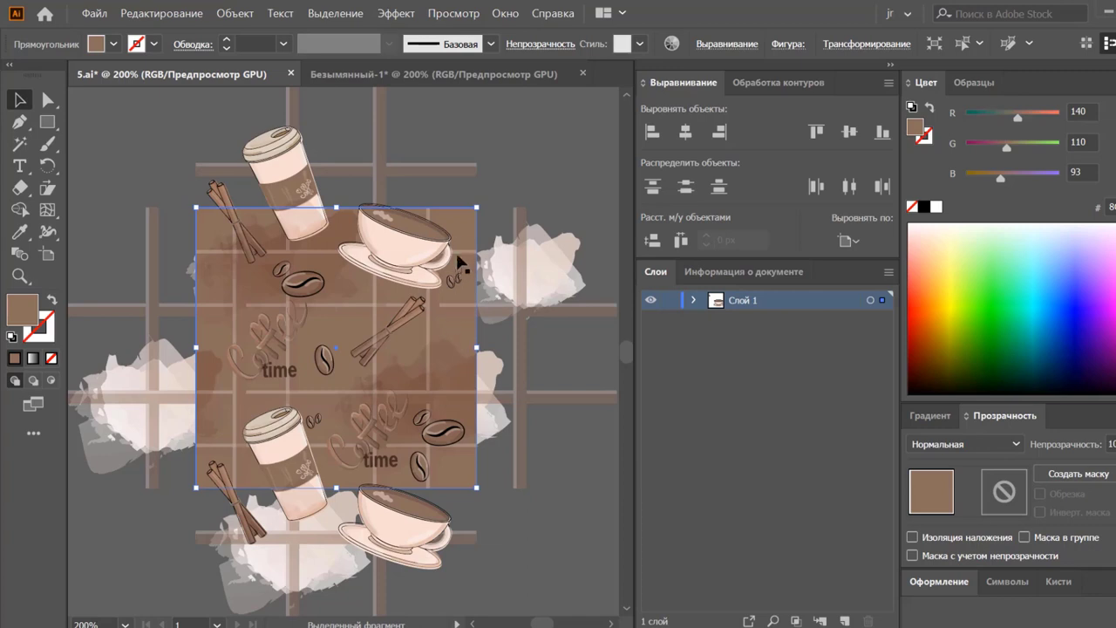
{"action": "left_click_drag", "start_coordinate": [149, 498], "coordinate": [122, 541]}
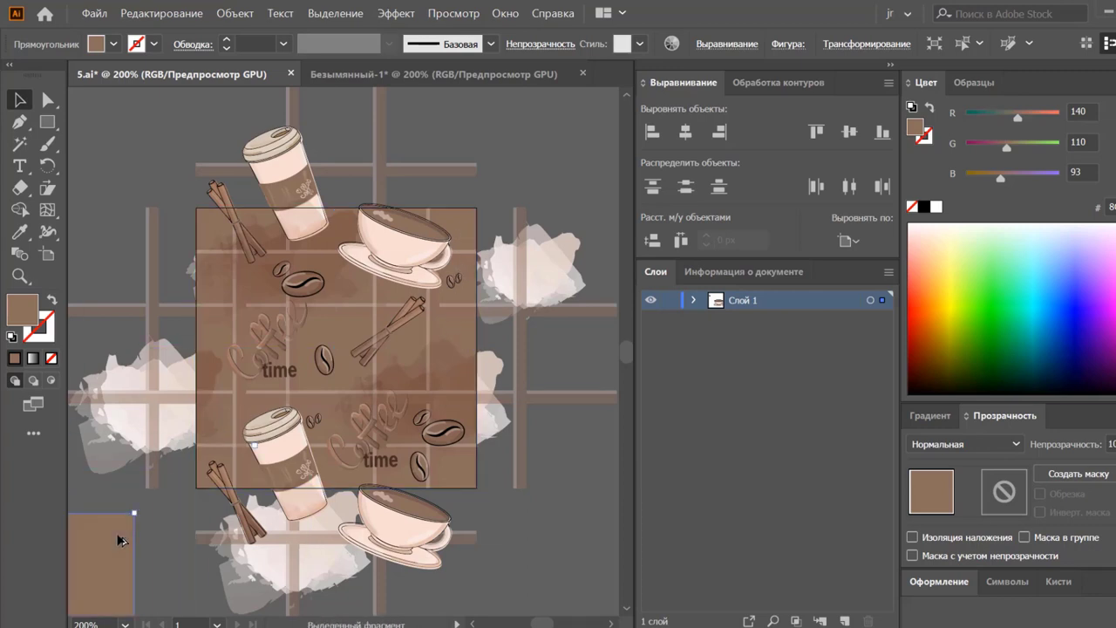
{"action": "key", "text": "ctrl+z"}
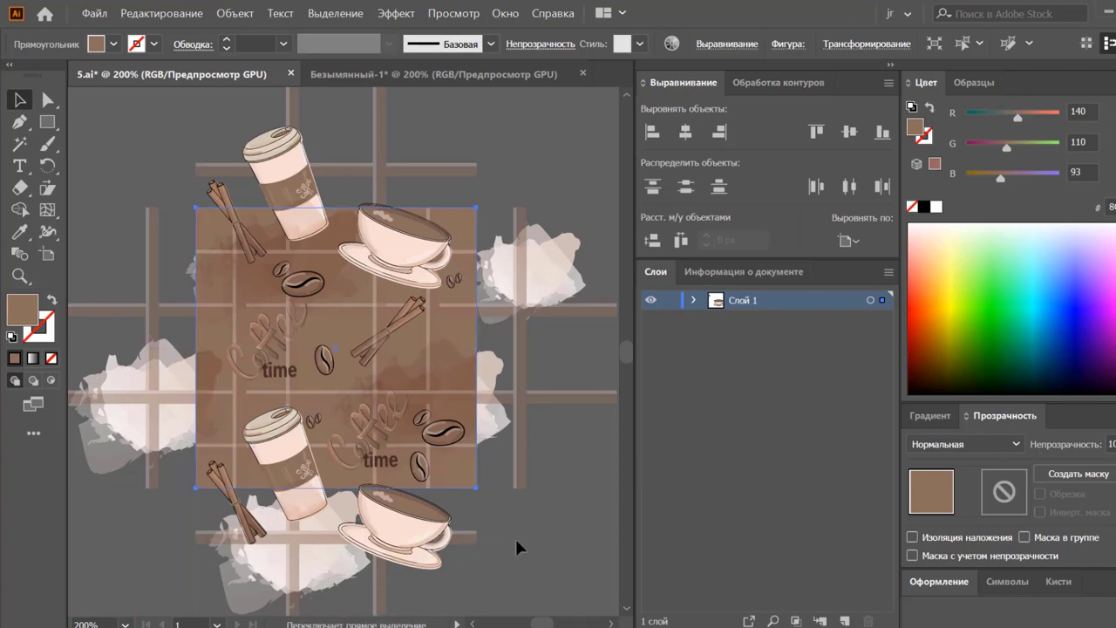
{"action": "key", "text": "ctrl+z"}
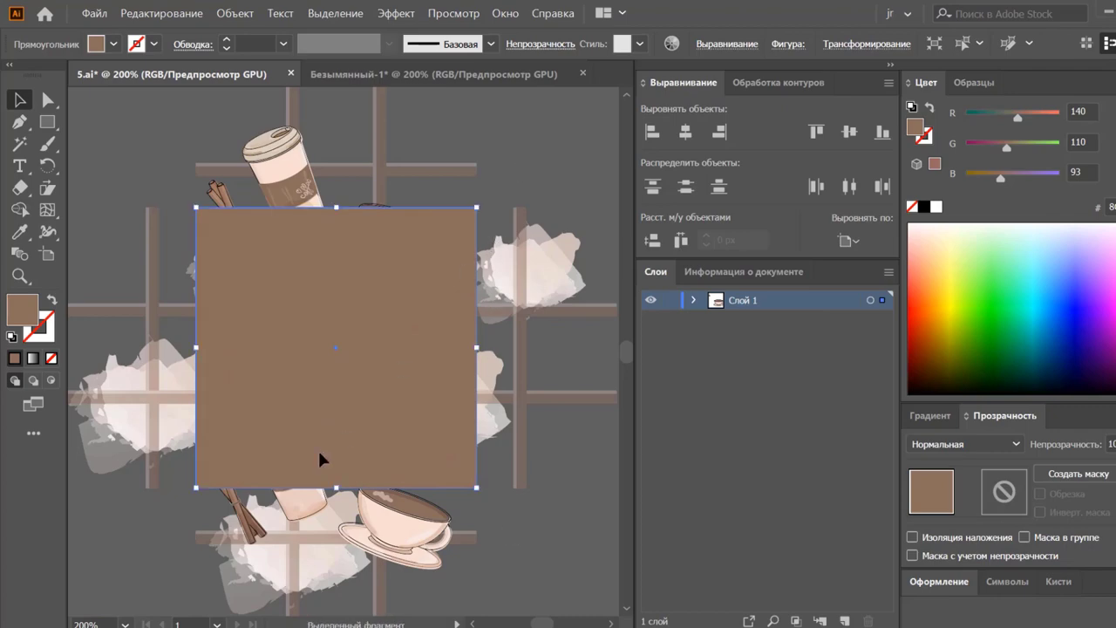
{"action": "key", "text": "ctrl+a"}
{"action": "key", "text": "ctrl+7"}
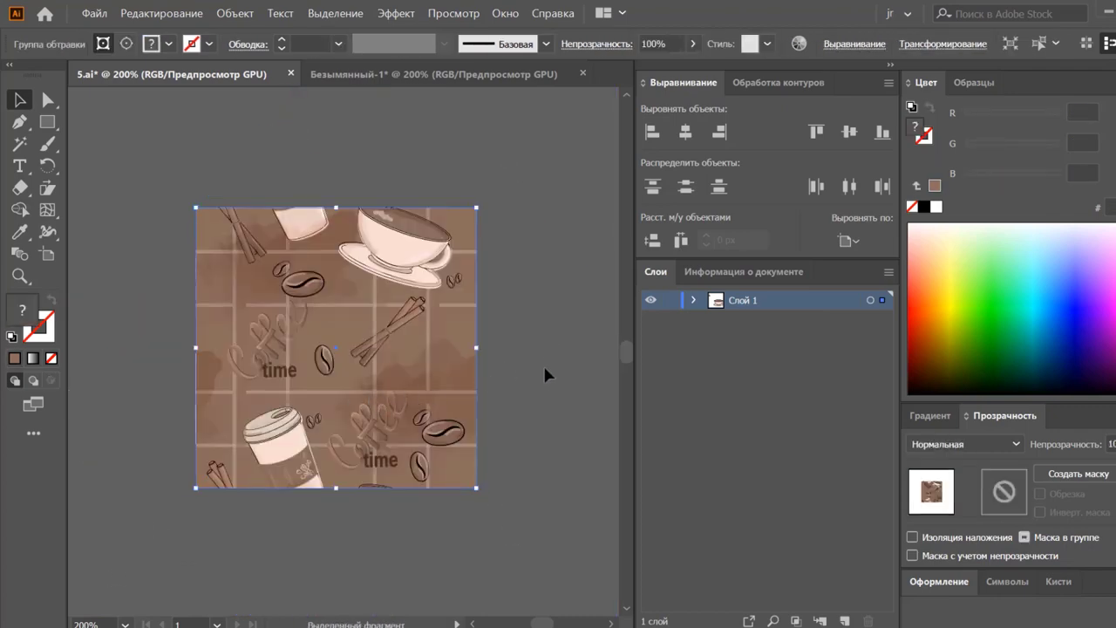
- Resize the clipped tile to 50 px and align it to the artboard's top-left corner
{"action": "left_click", "coordinate": [913, 43]}
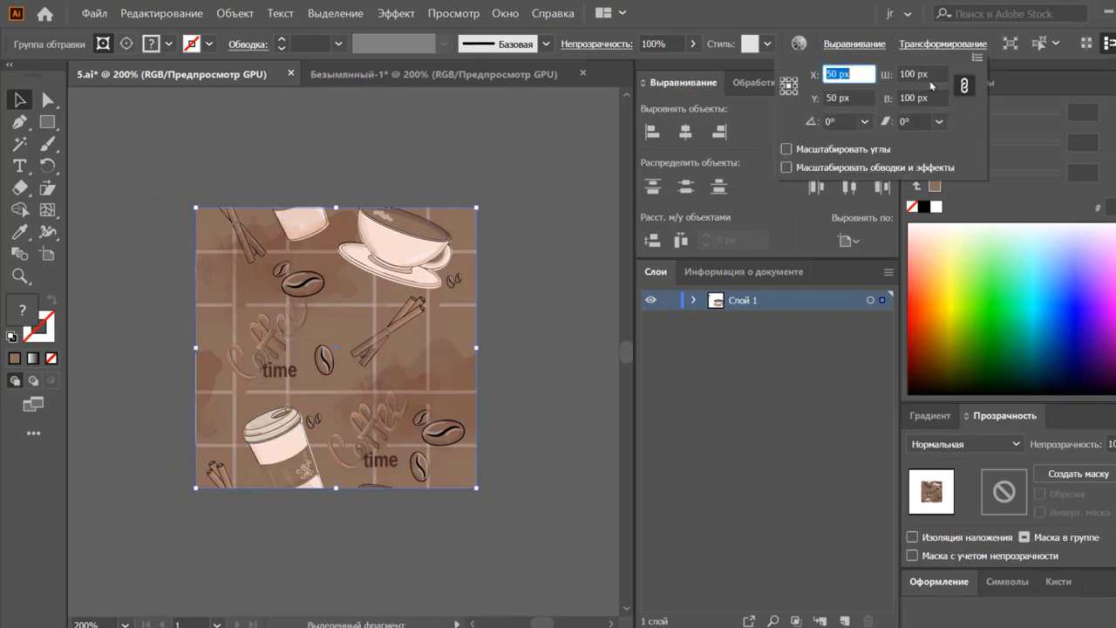
{"action": "type", "text": "50"}
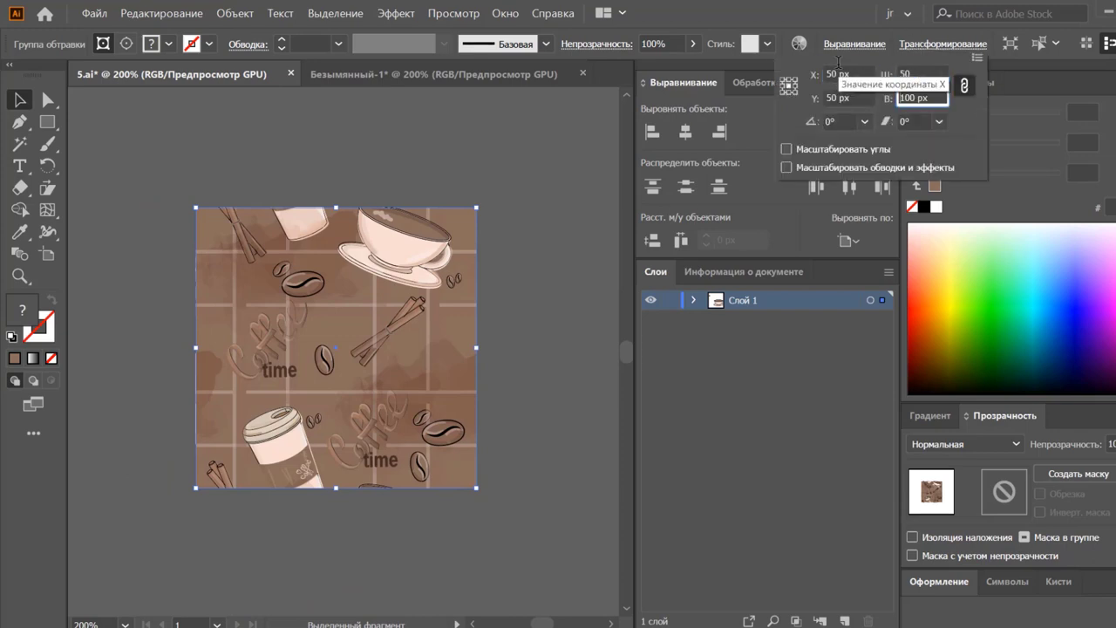
{"action": "key", "text": "Tab"}
{"action": "left_click", "coordinate": [661, 133]}
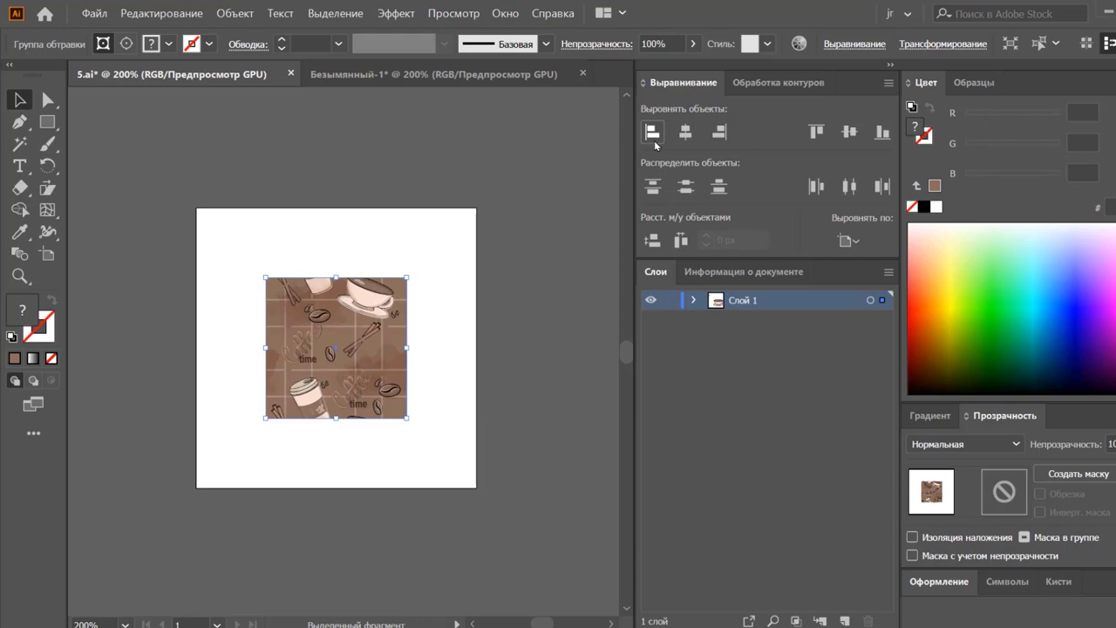
{"action": "left_click", "coordinate": [816, 132]}
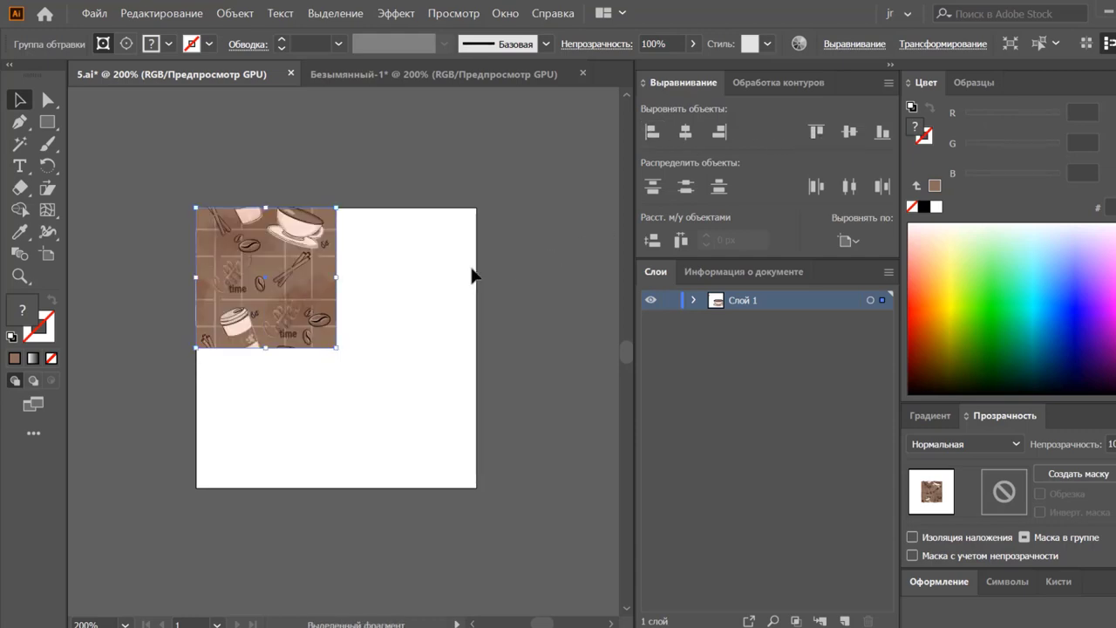
- Alt-drag copies right and then down to fill the artboard with a 2×2 tile grid
{"action": "left_click_drag", "start_coordinate": [292, 334], "coordinate": [424, 337]}
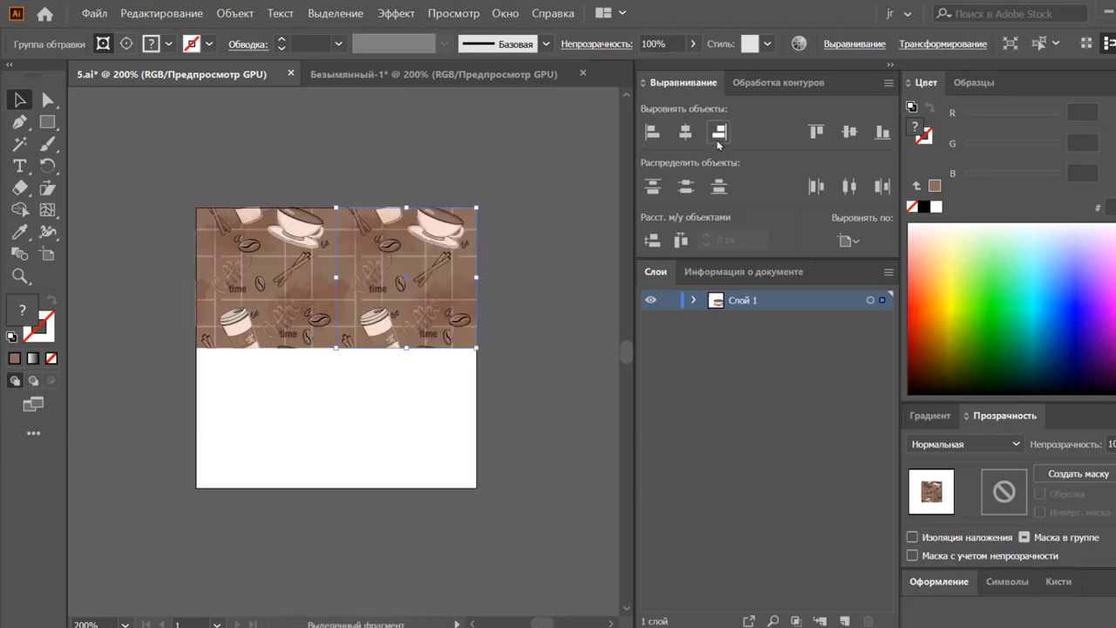
{"action": "left_click", "coordinate": [266, 347], "text": "shift"}
{"action": "left_click_drag", "start_coordinate": [363, 262], "coordinate": [362, 401]}
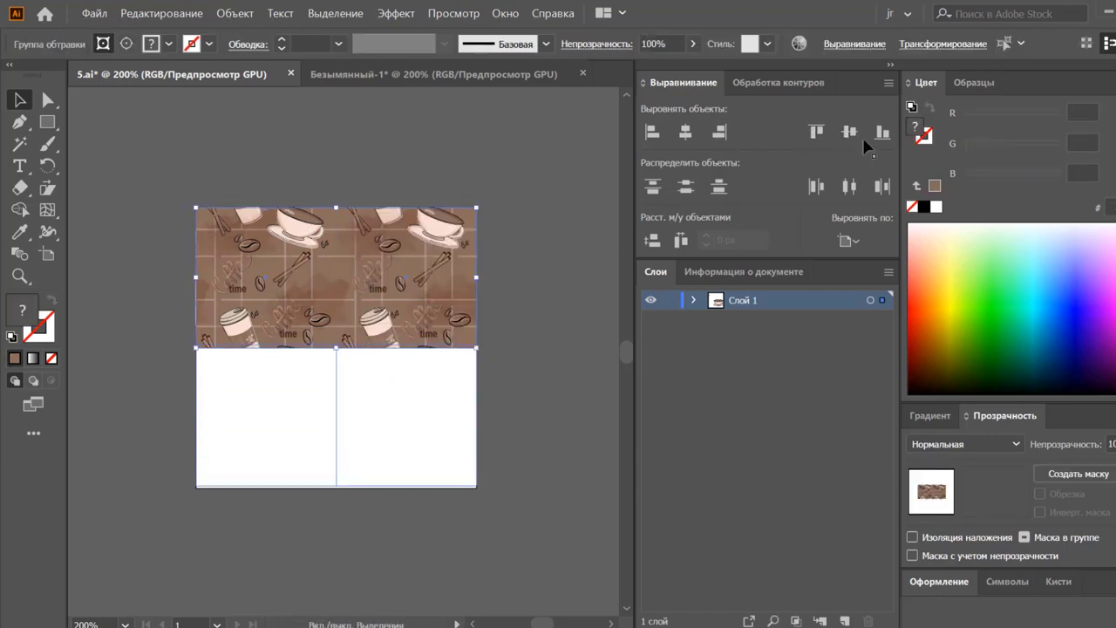
{"action": "left_click", "coordinate": [566, 343]}
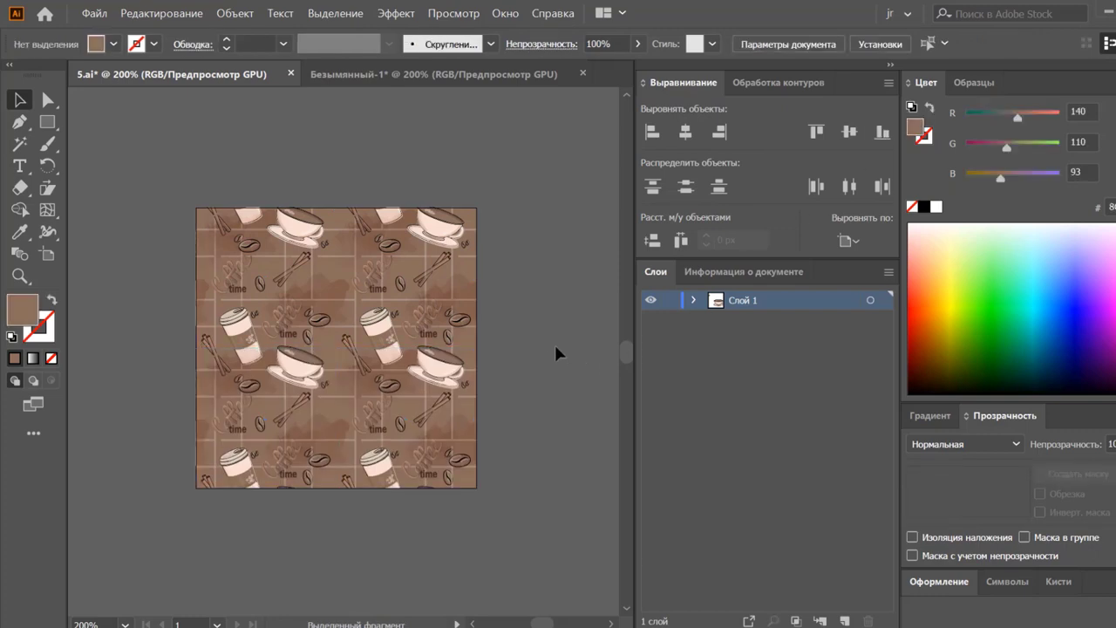
{"action": "key", "text": "ctrl+0"}
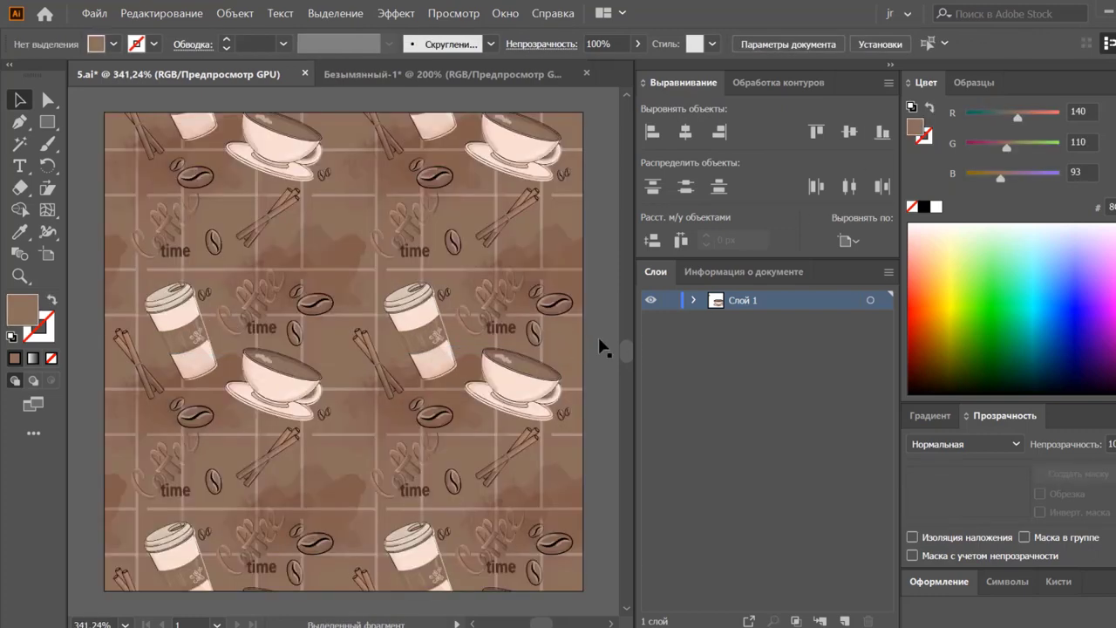